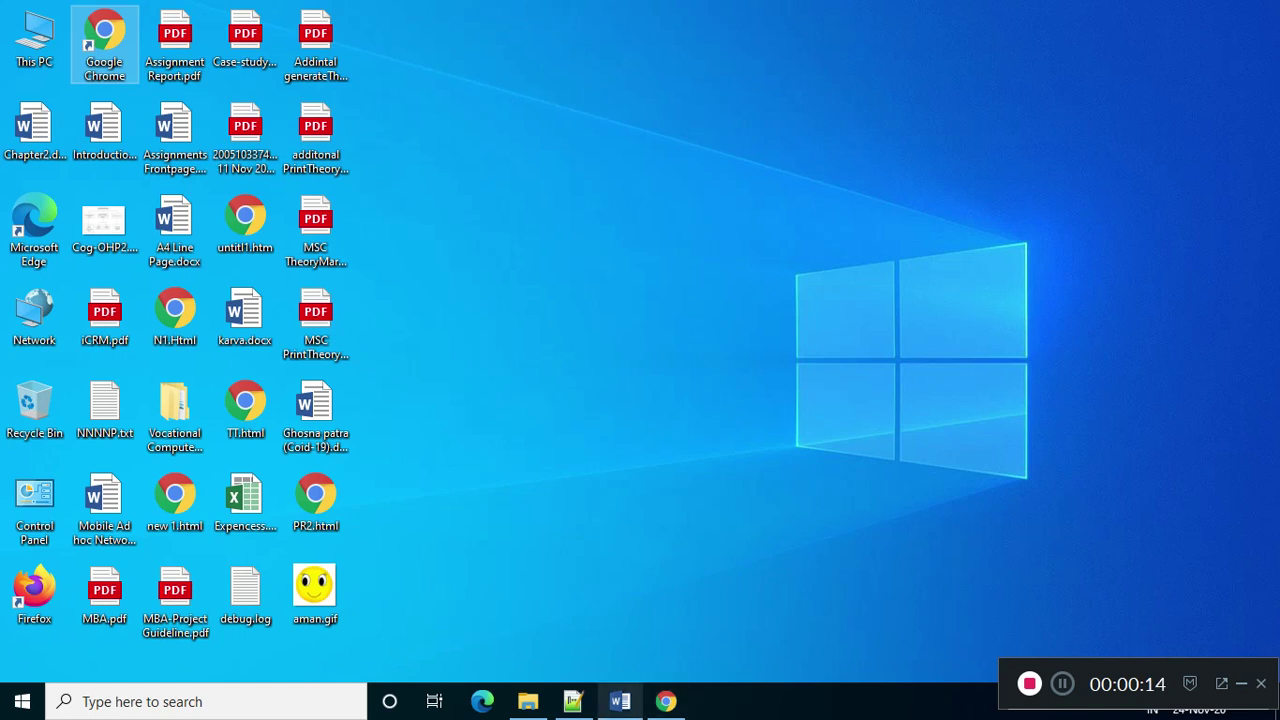
Step: Close the Document2 window of Word that is already running
mouse_move(620, 701)
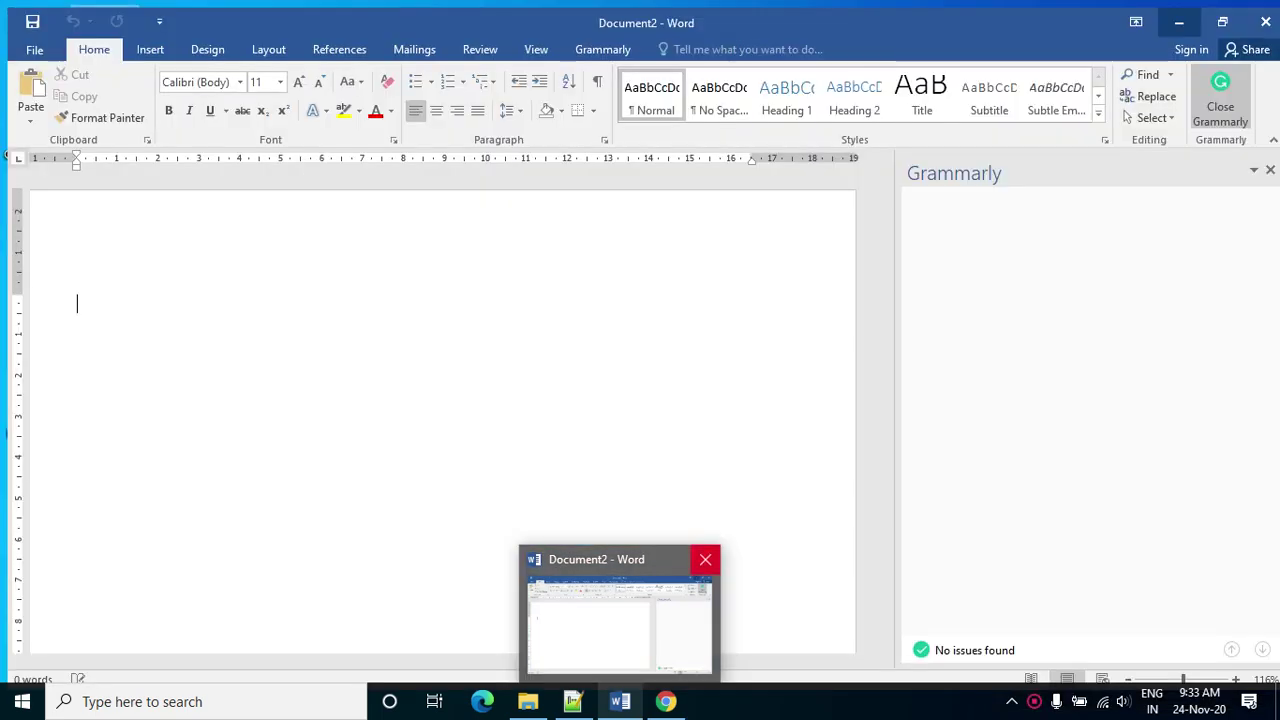
click(705, 560)
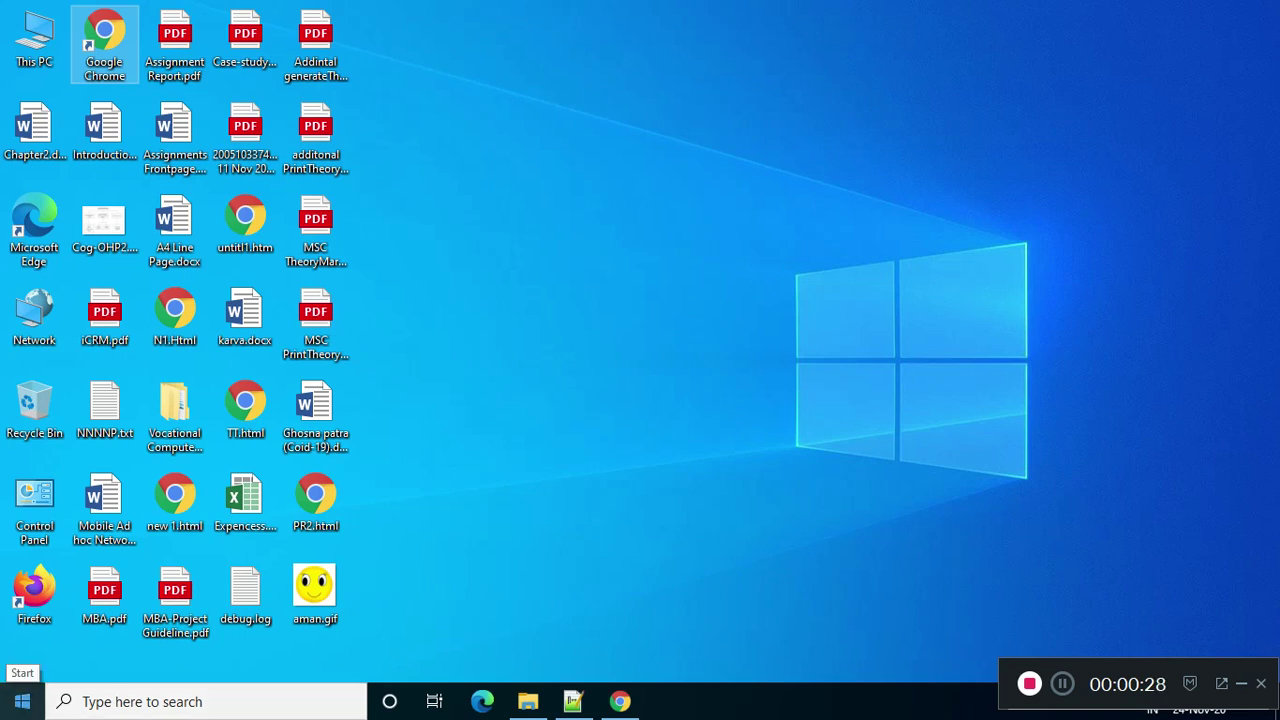
Step: Launch Word 2016 from the installed programs and create a blank document
click(22, 701)
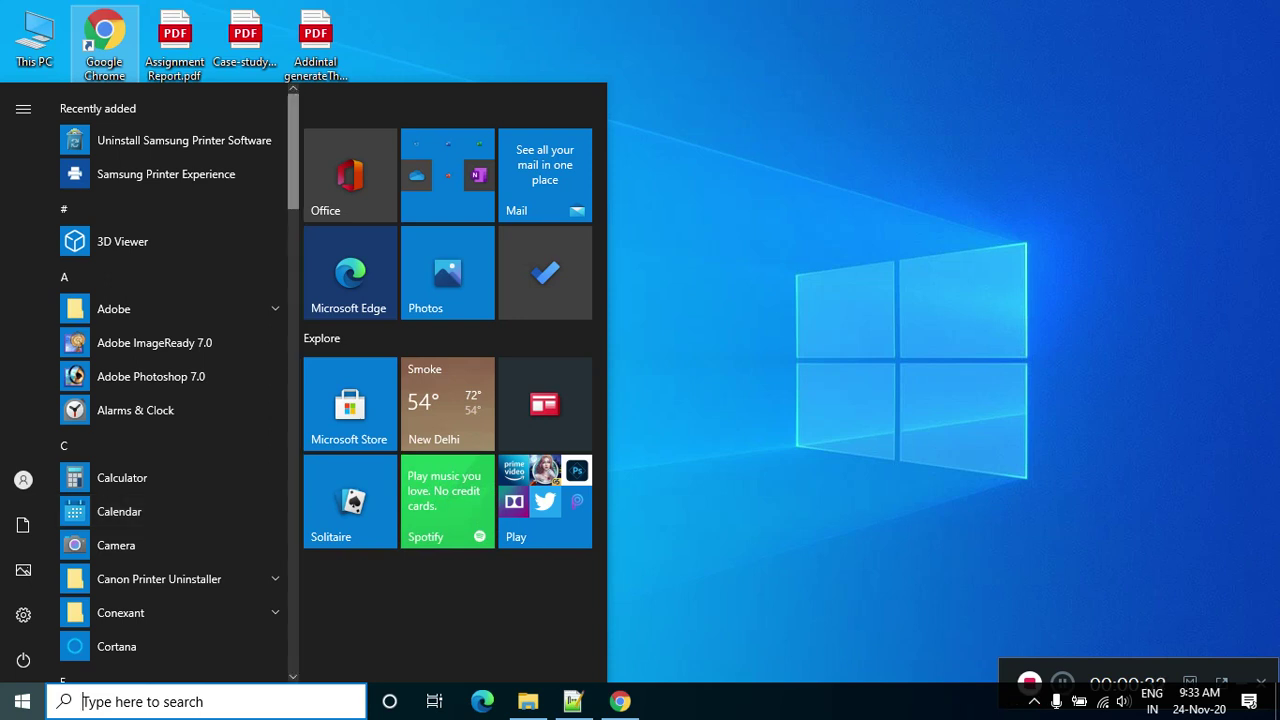
scroll(175, 385, down, 10)
scroll(175, 385, down, 5)
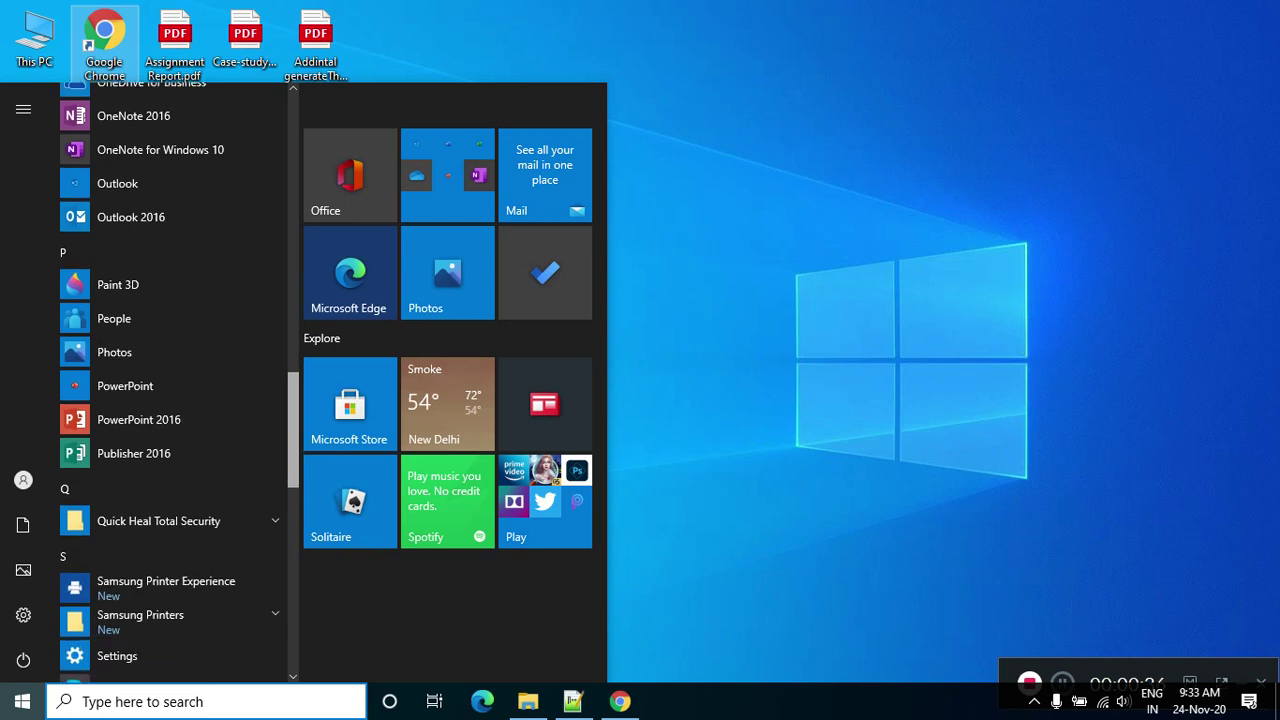
scroll(175, 385, down, 6)
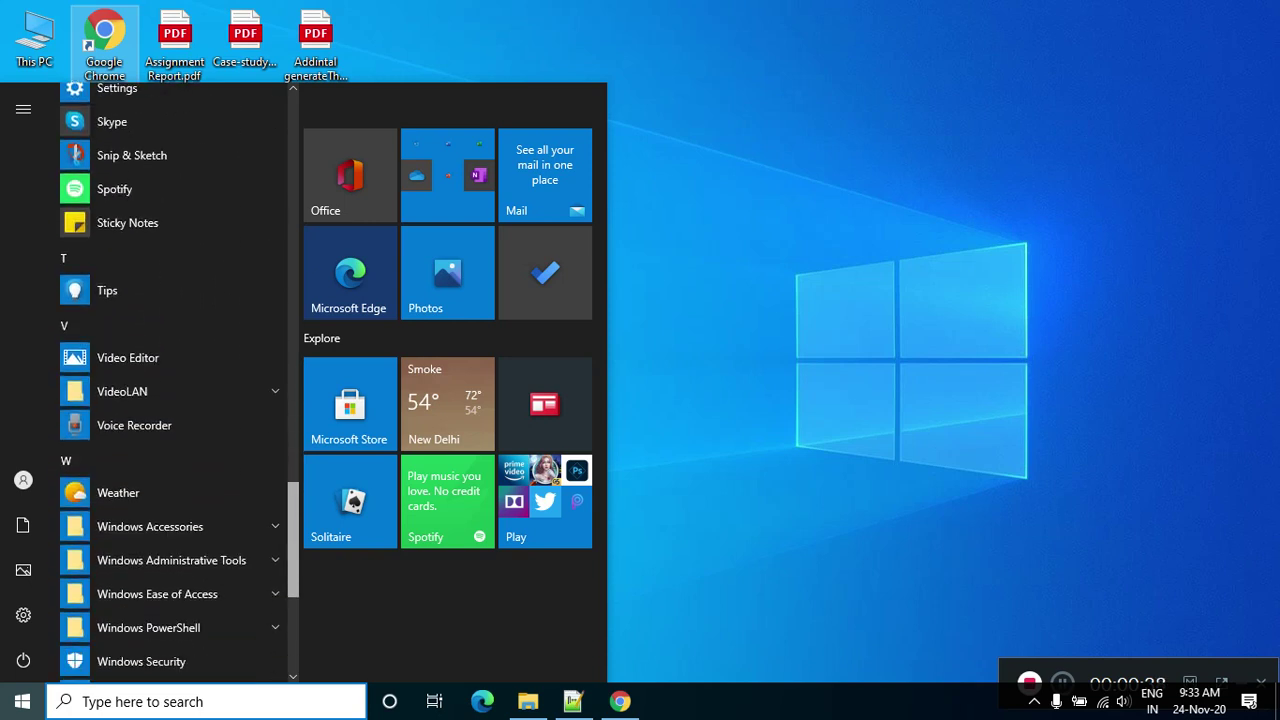
scroll(175, 385, down, 3)
scroll(175, 385, down, 3)
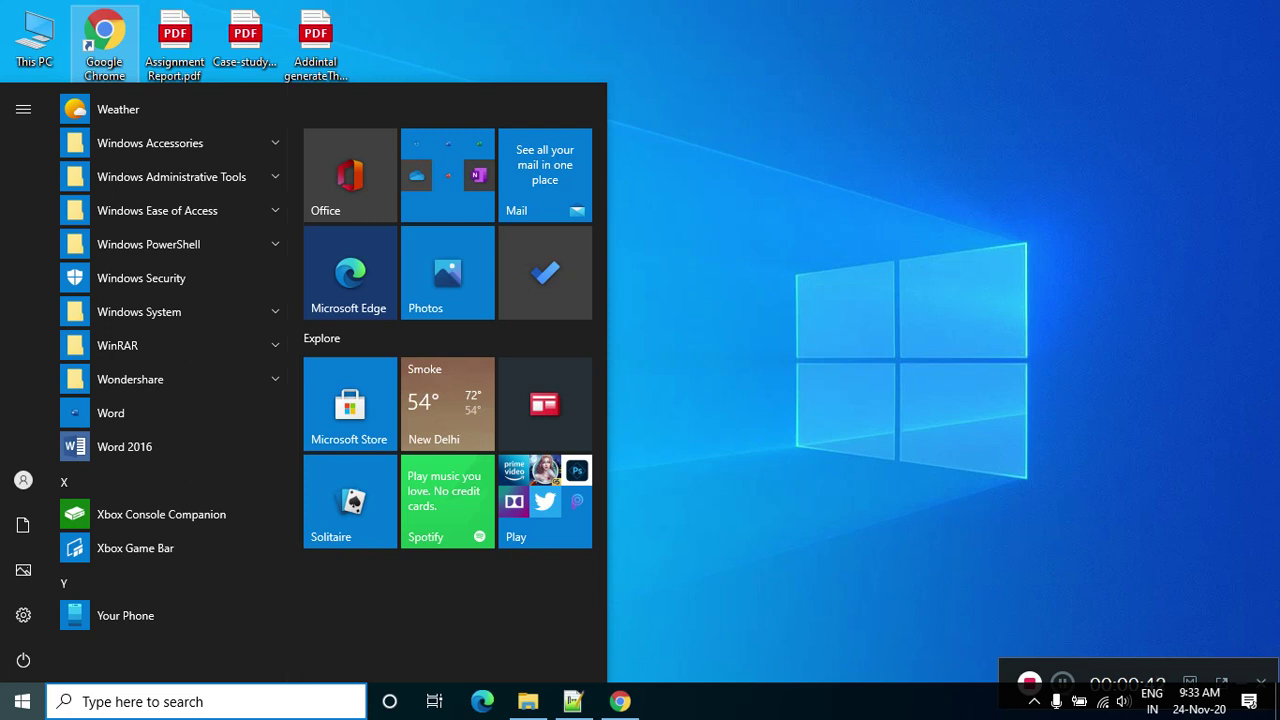
scroll(175, 377, up, 1)
scroll(175, 380, up, 8)
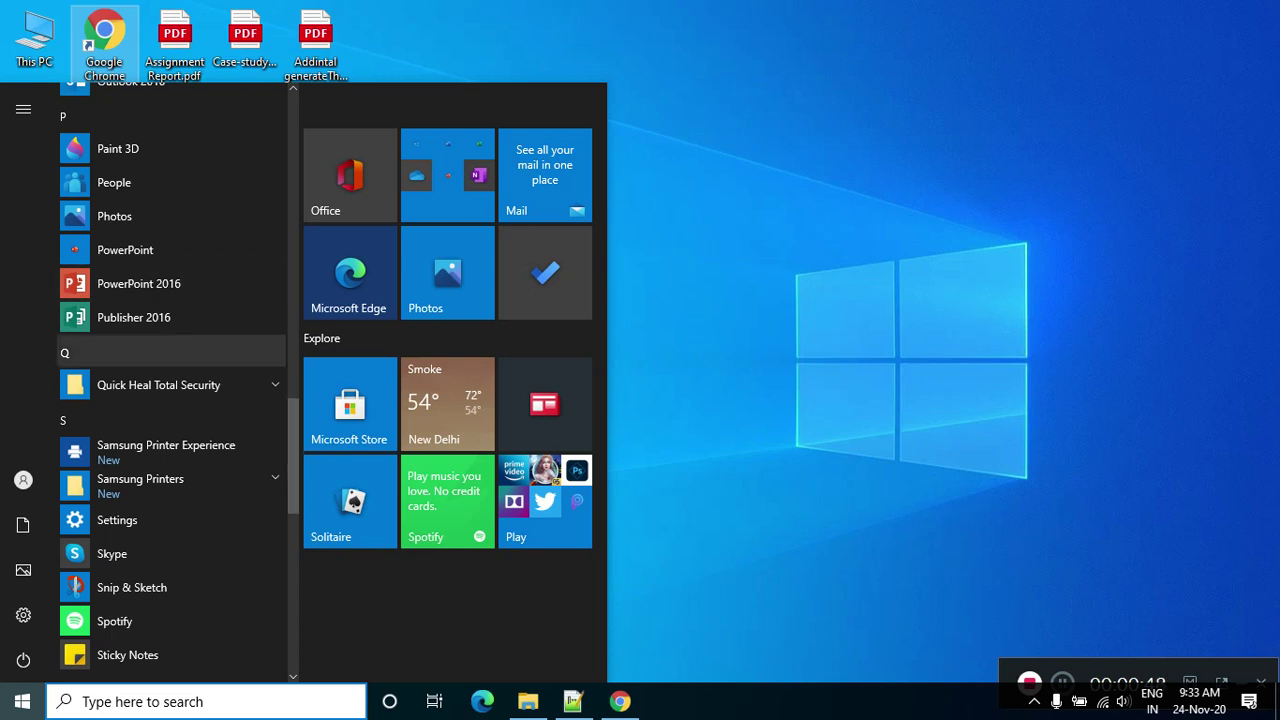
scroll(175, 380, up, 5)
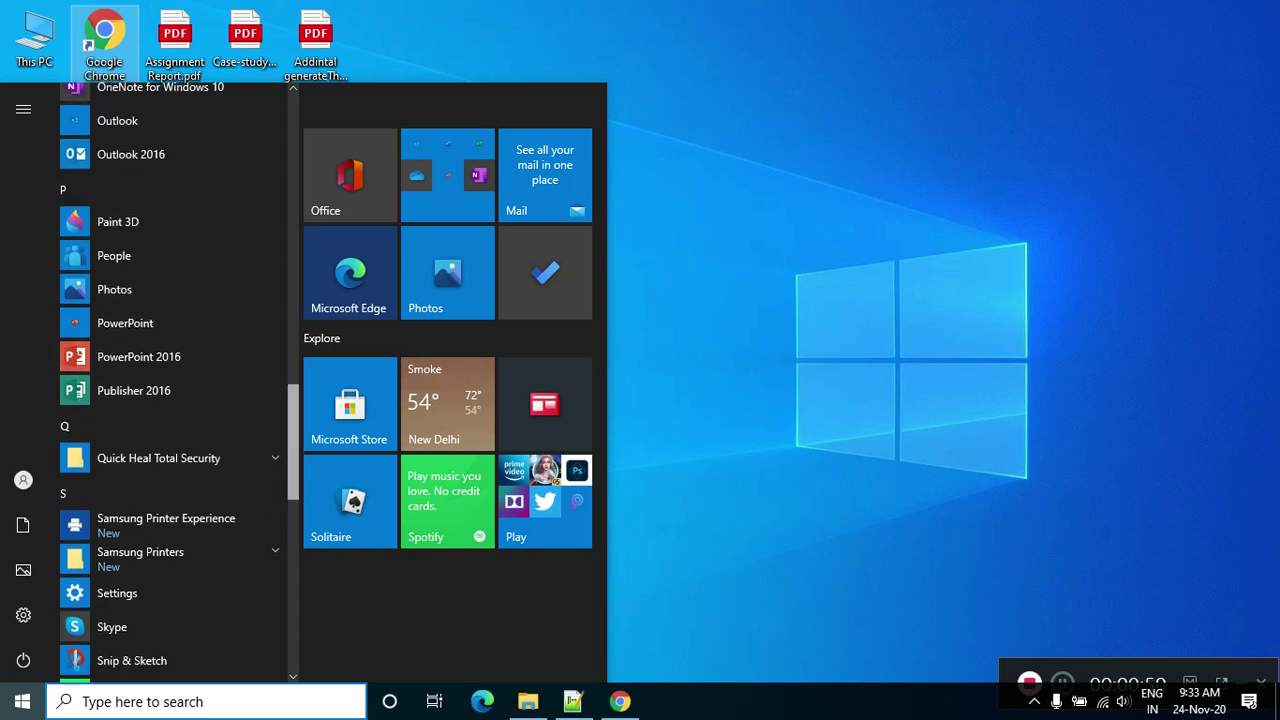
scroll(175, 380, up, 3)
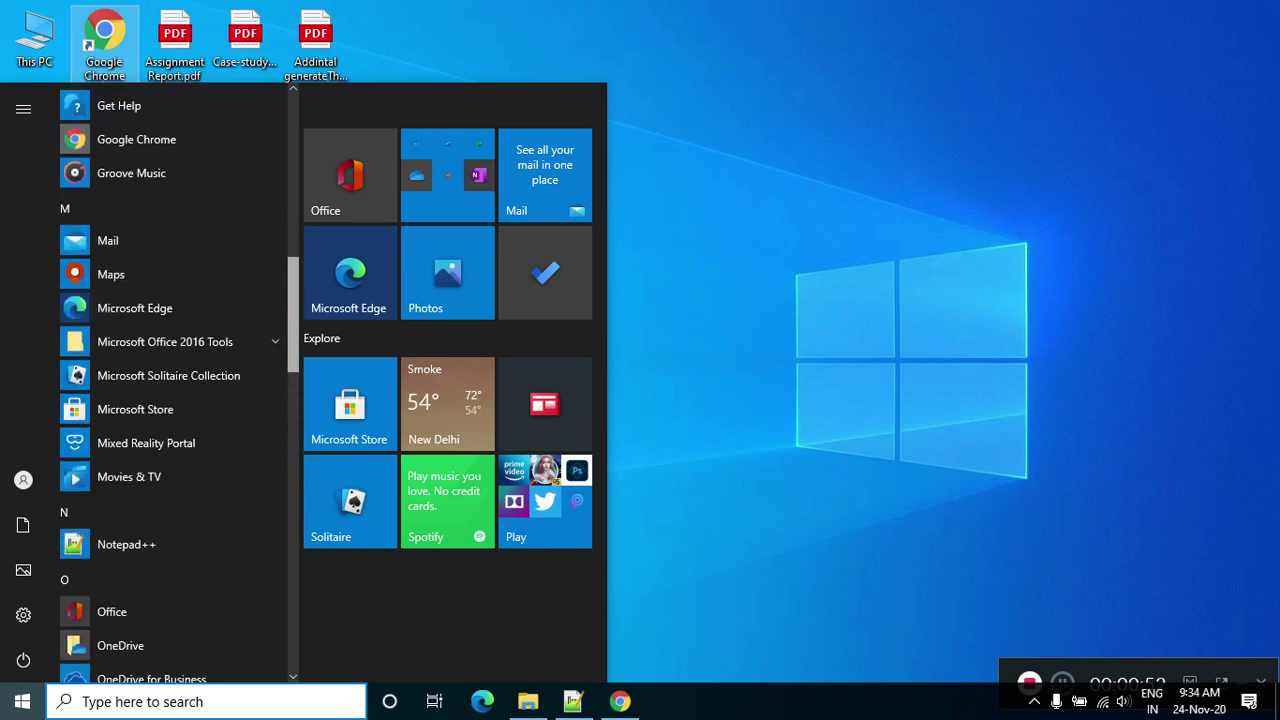
scroll(175, 380, up, 6)
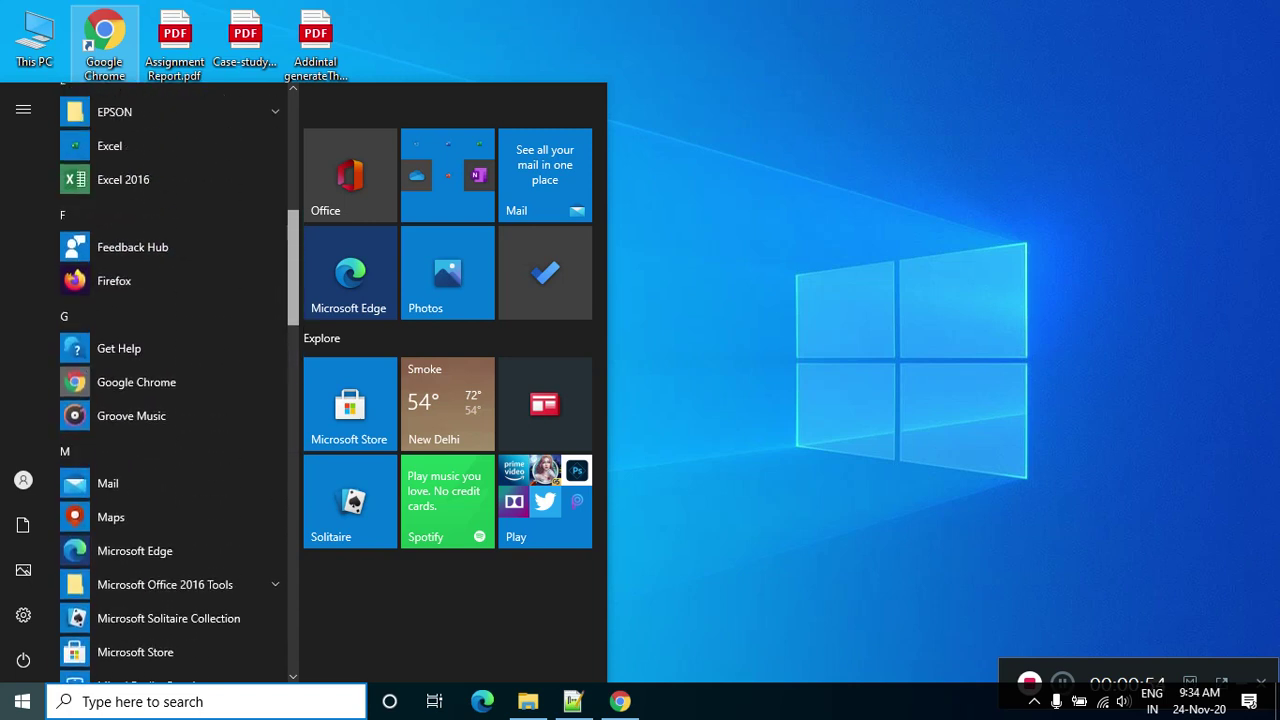
scroll(175, 380, up, 8)
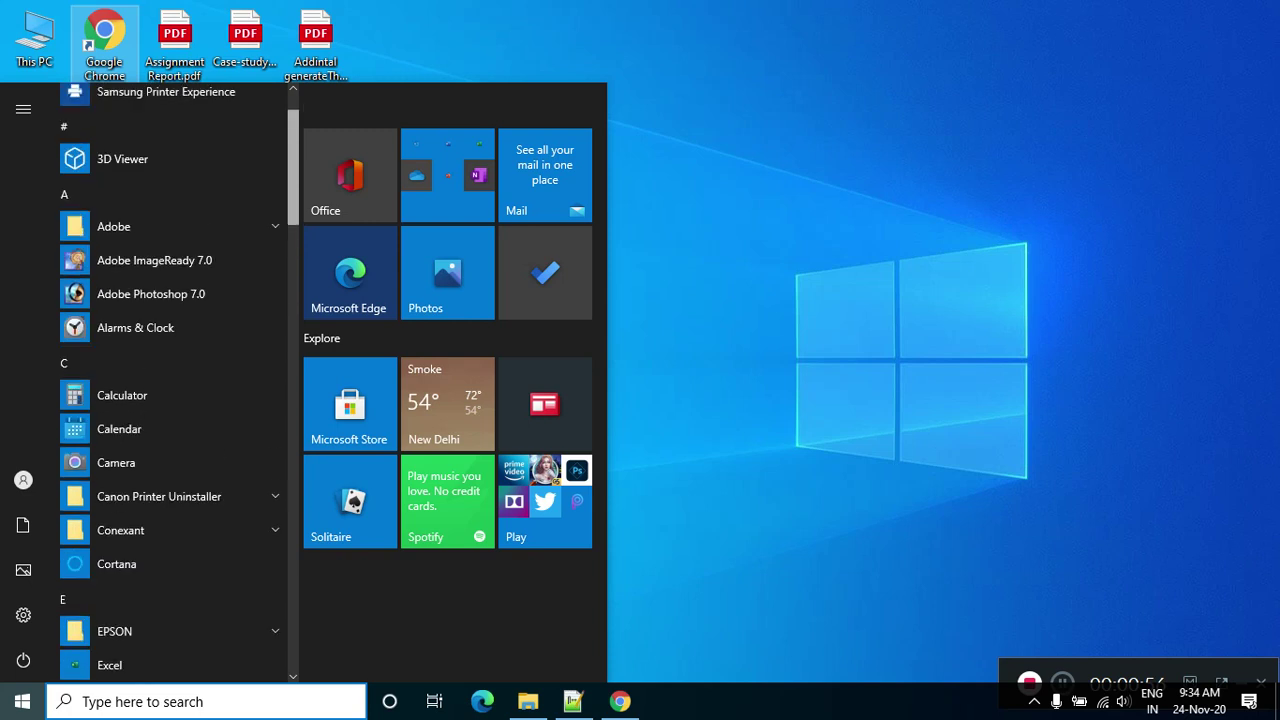
scroll(175, 380, down, 20)
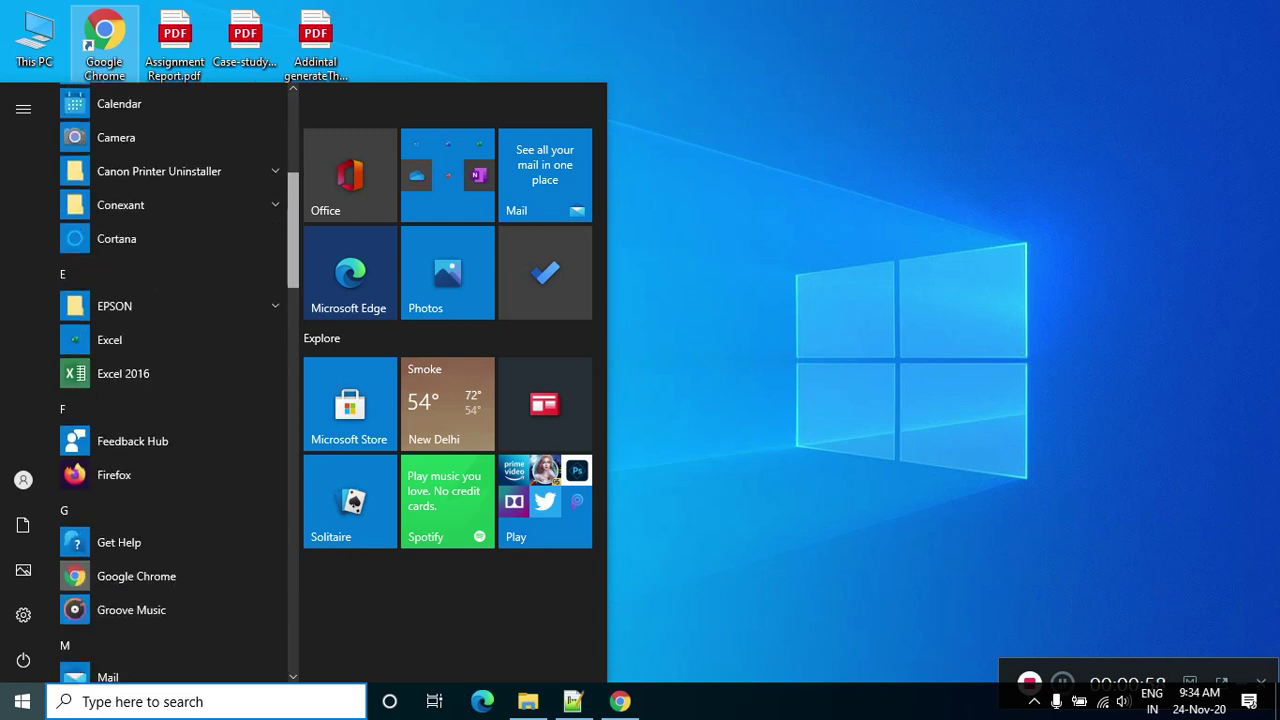
scroll(175, 380, down, 4)
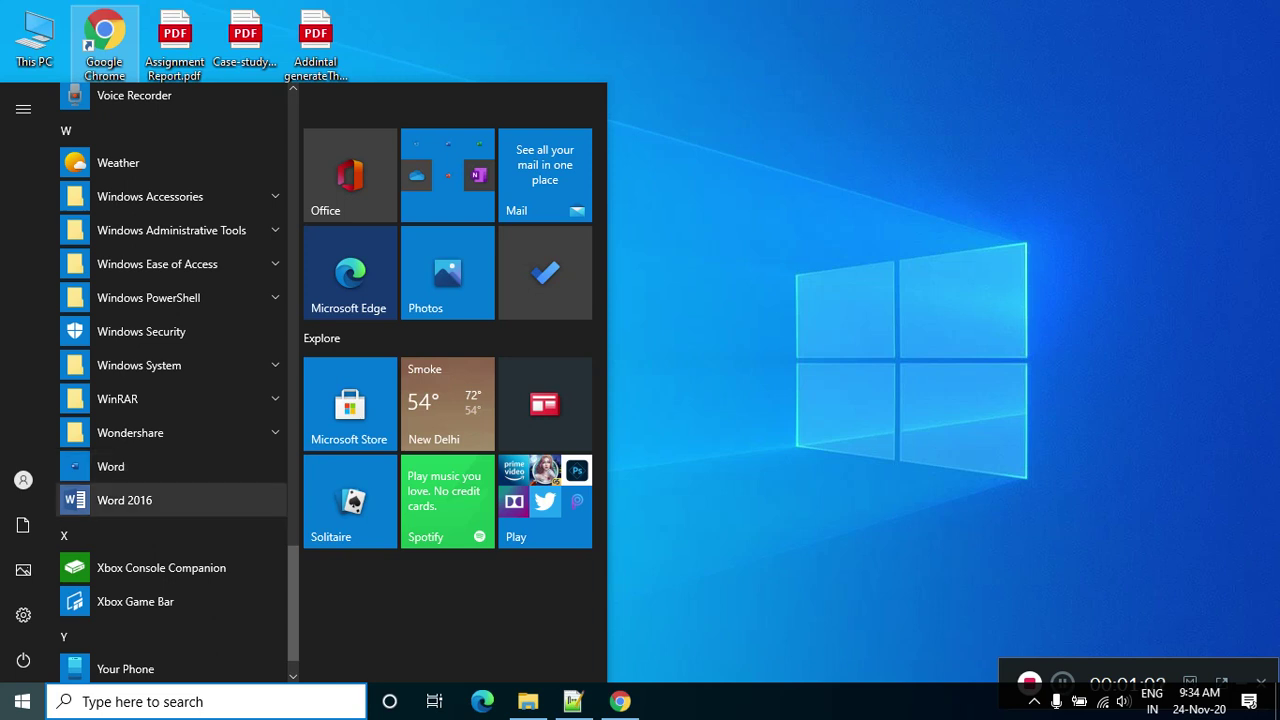
click(124, 500)
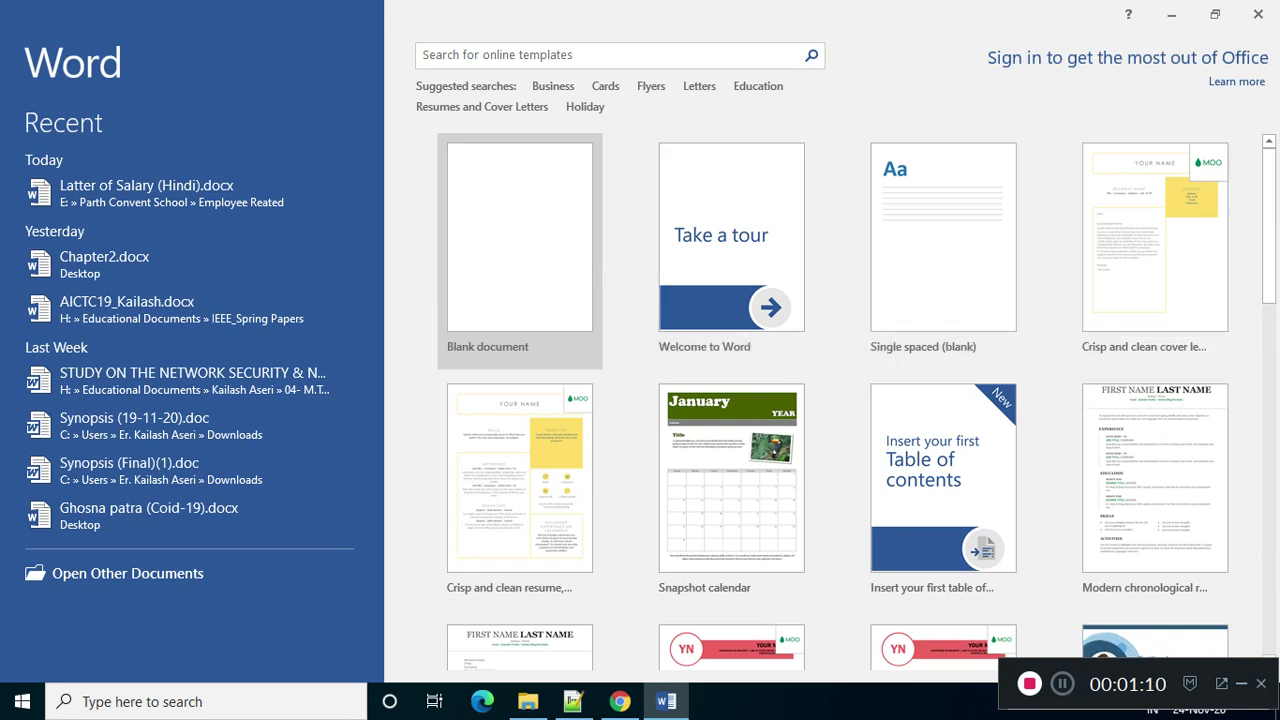
click(566, 243)
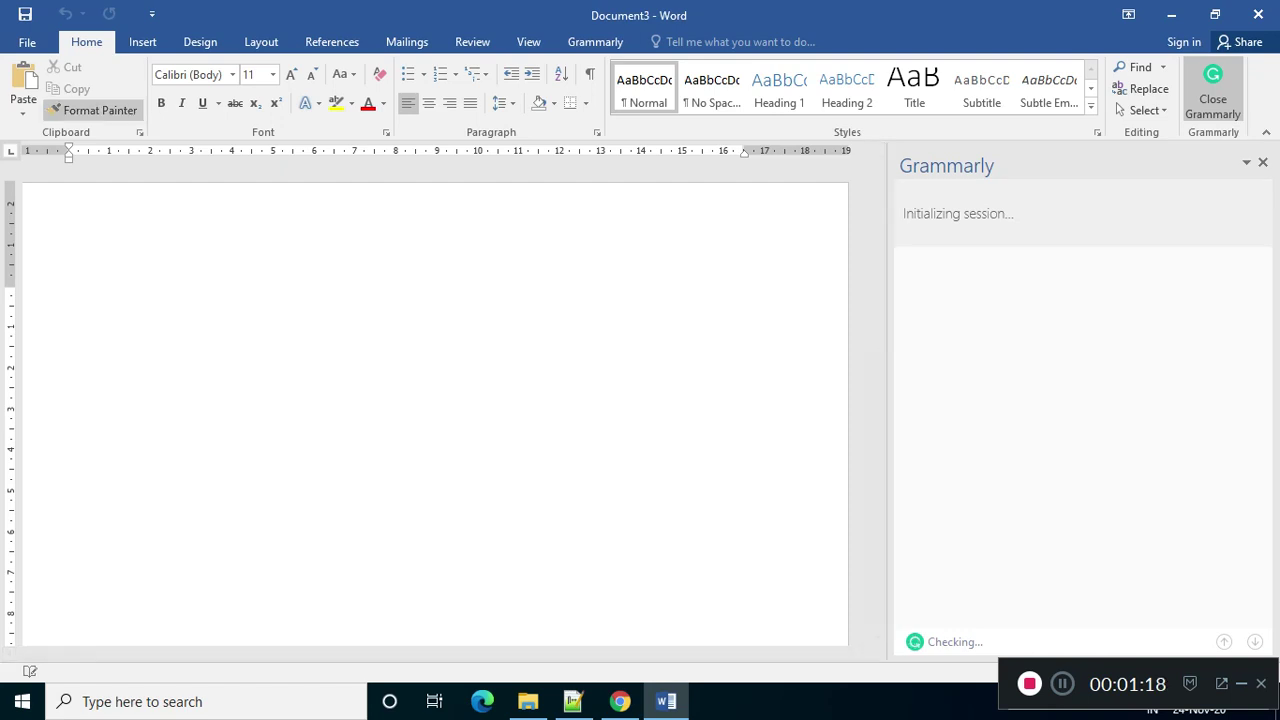
click(27, 41)
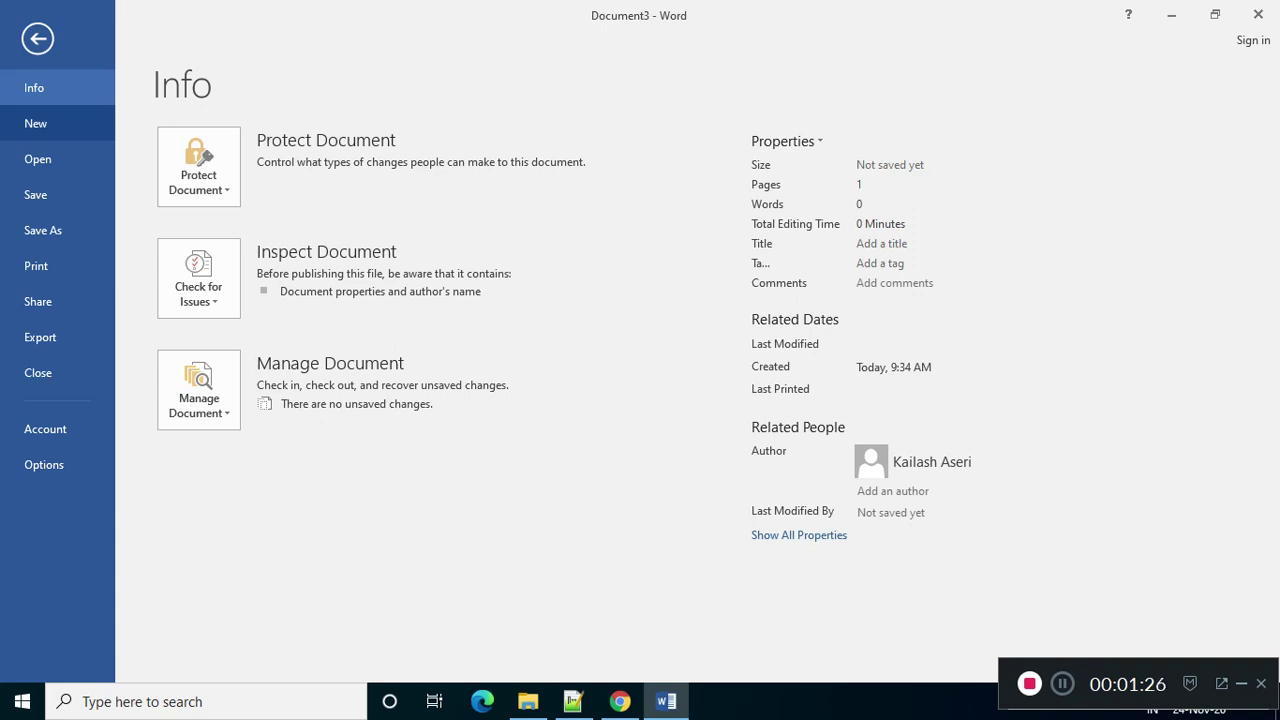
click(38, 39)
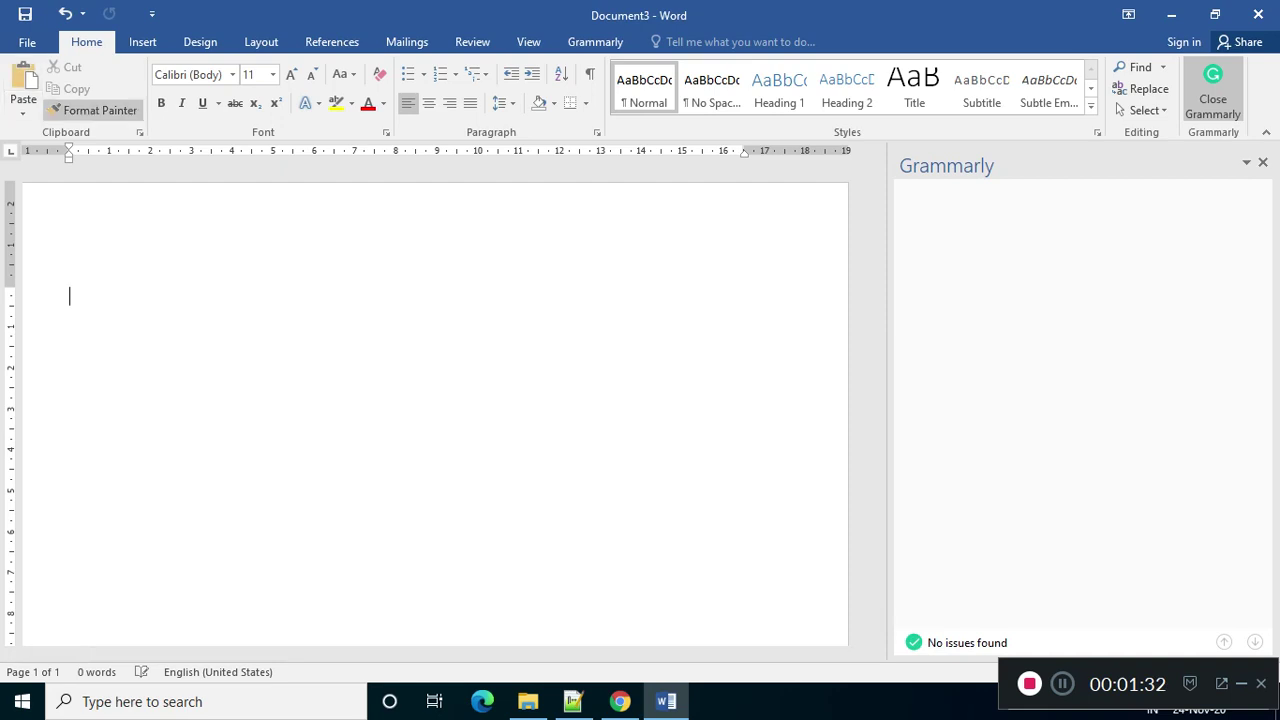
key(ctrl+shift+plus)
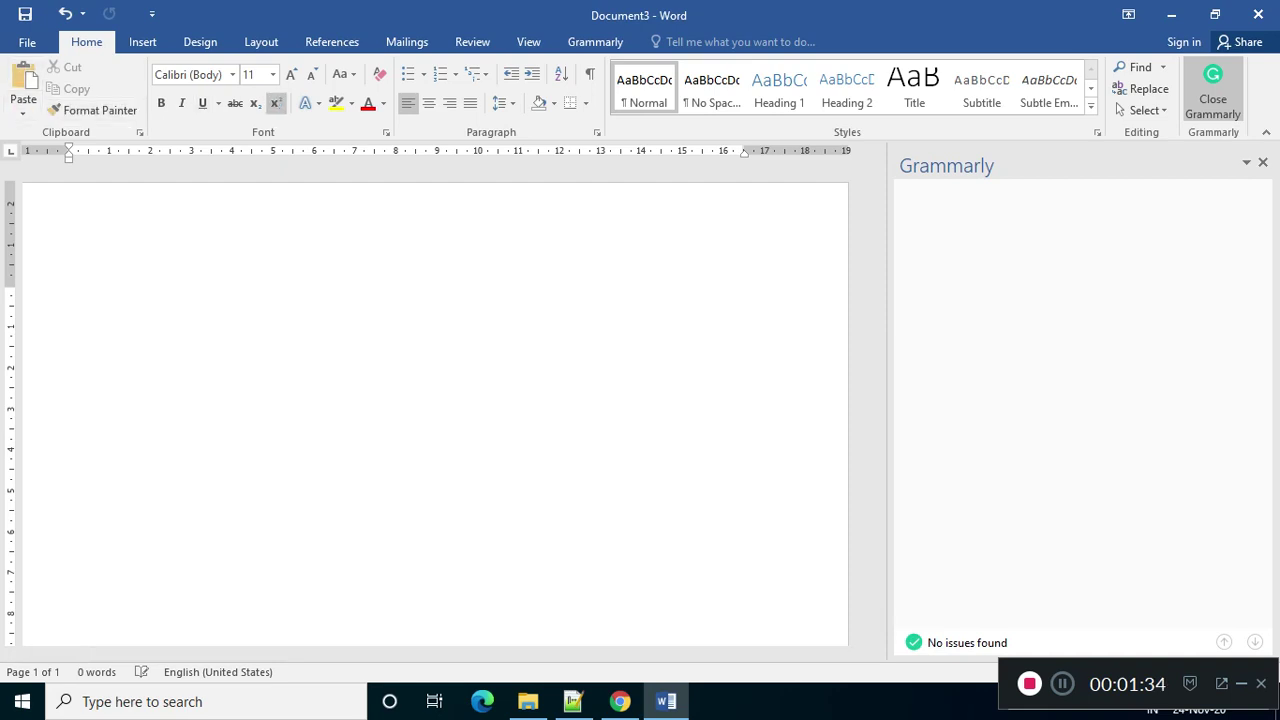
key(ctrl+shift+plus)
Step: Try a bottom border on the empty first paragraph, and remove it again
click(586, 104)
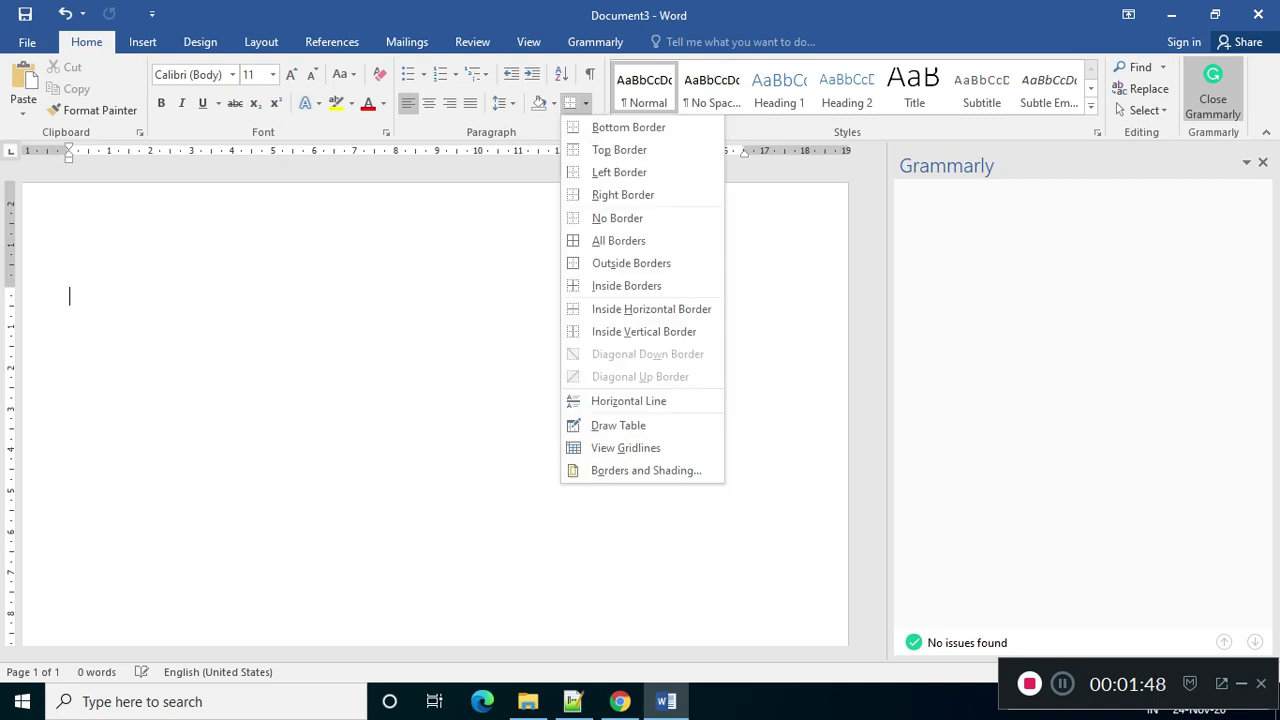
click(586, 104)
click(586, 104)
click(470, 300)
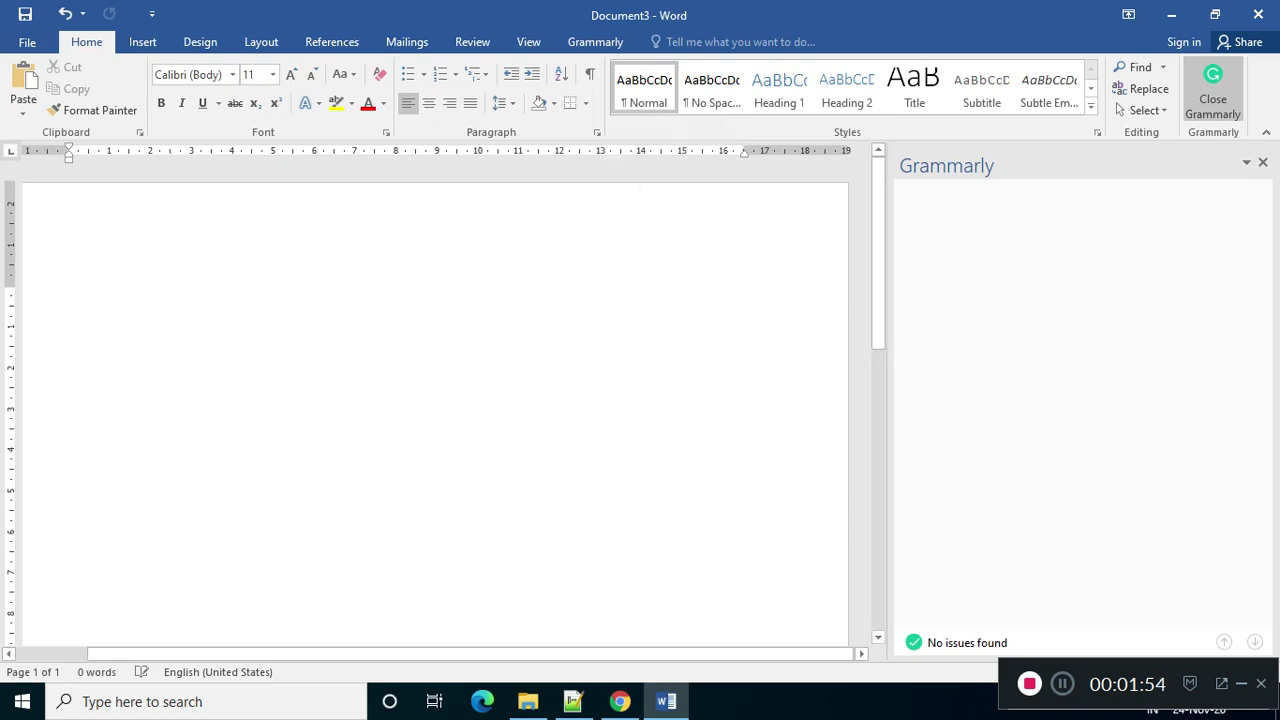
click(570, 104)
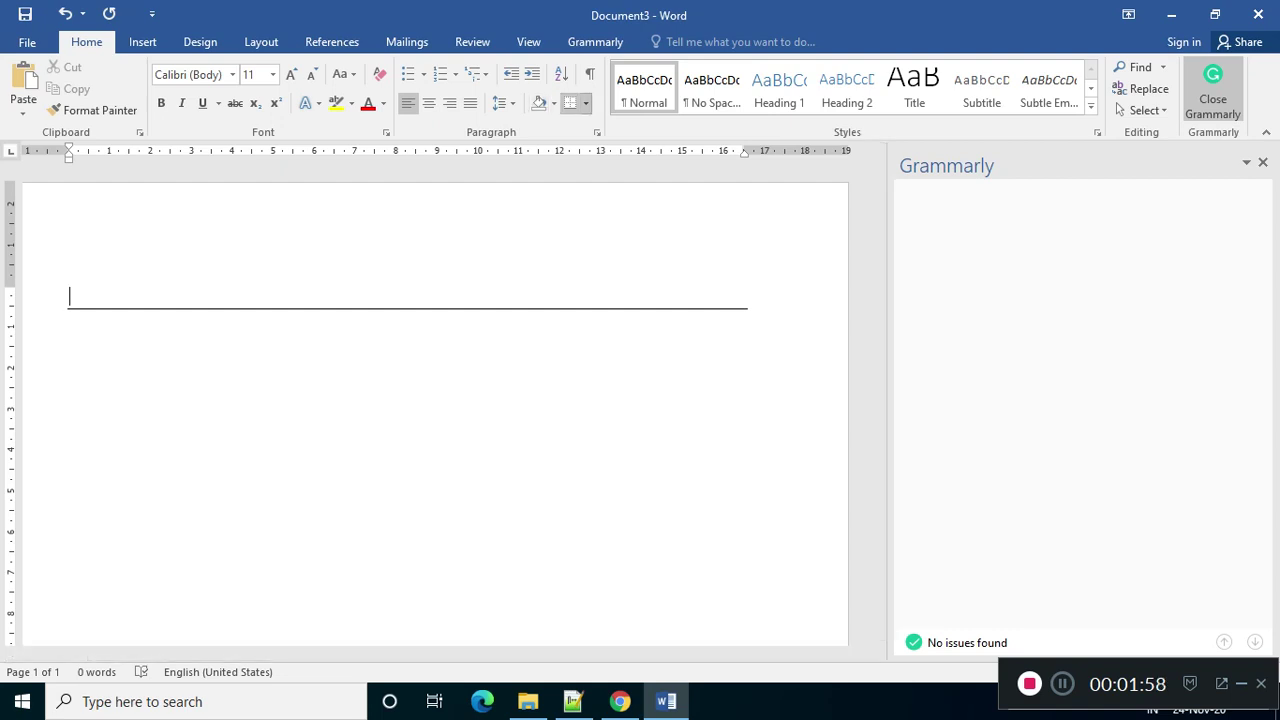
click(570, 104)
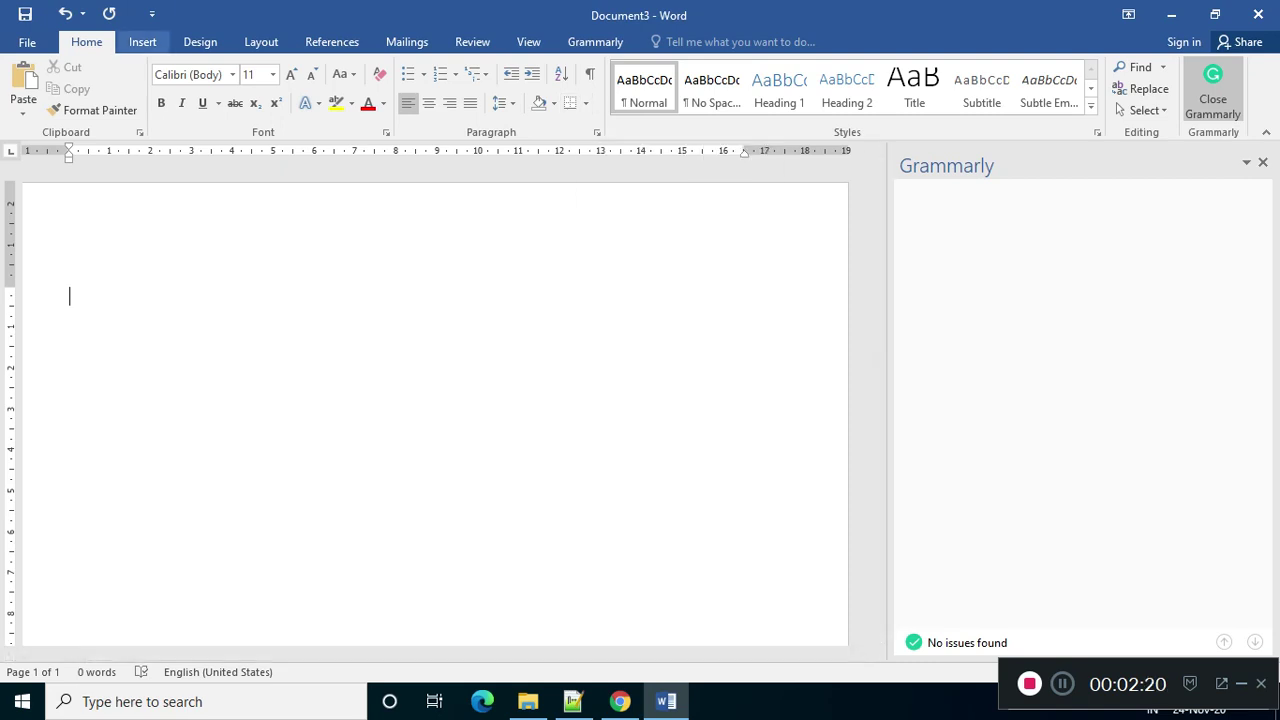
Step: Insert a 2x2 table at the start of the blank document
click(142, 41)
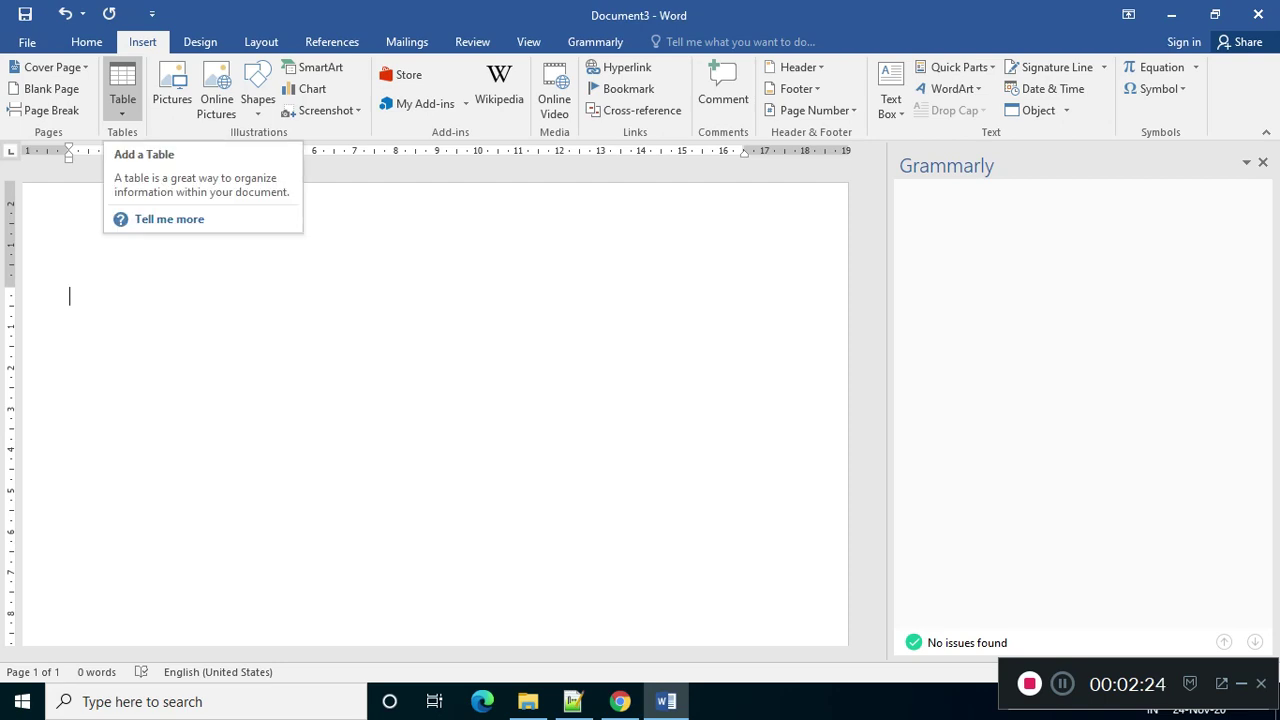
click(86, 41)
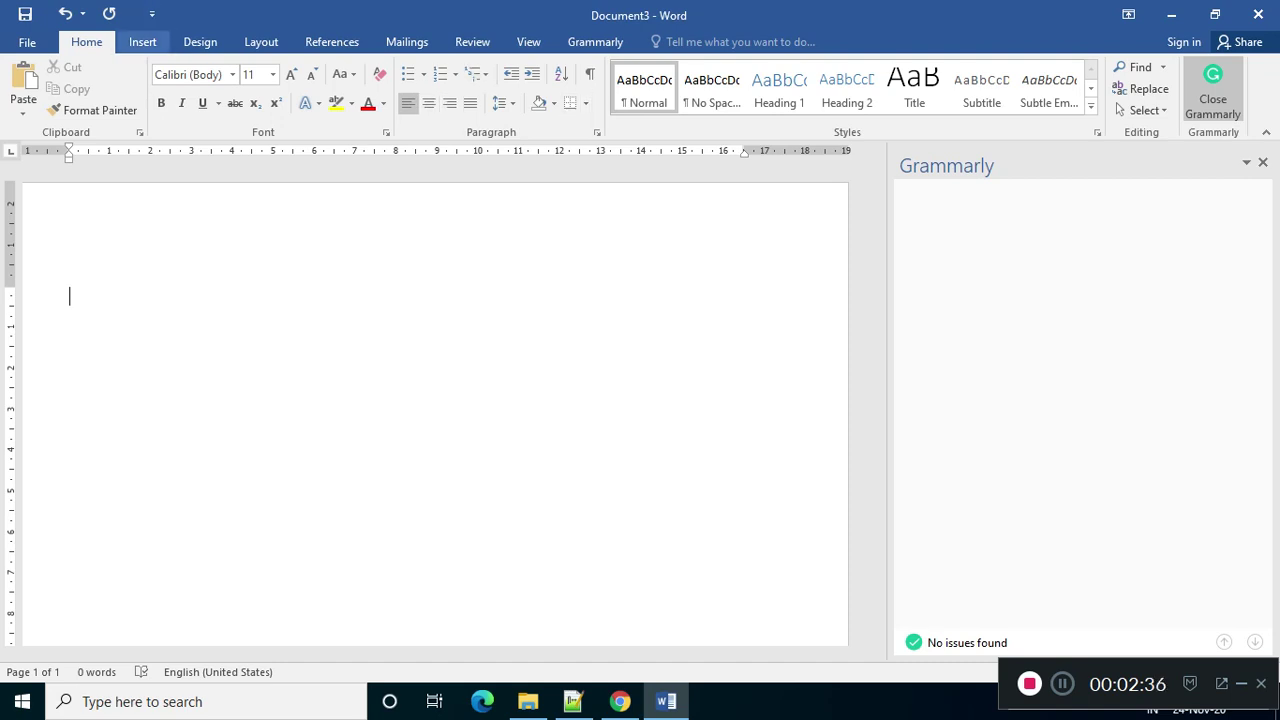
click(142, 41)
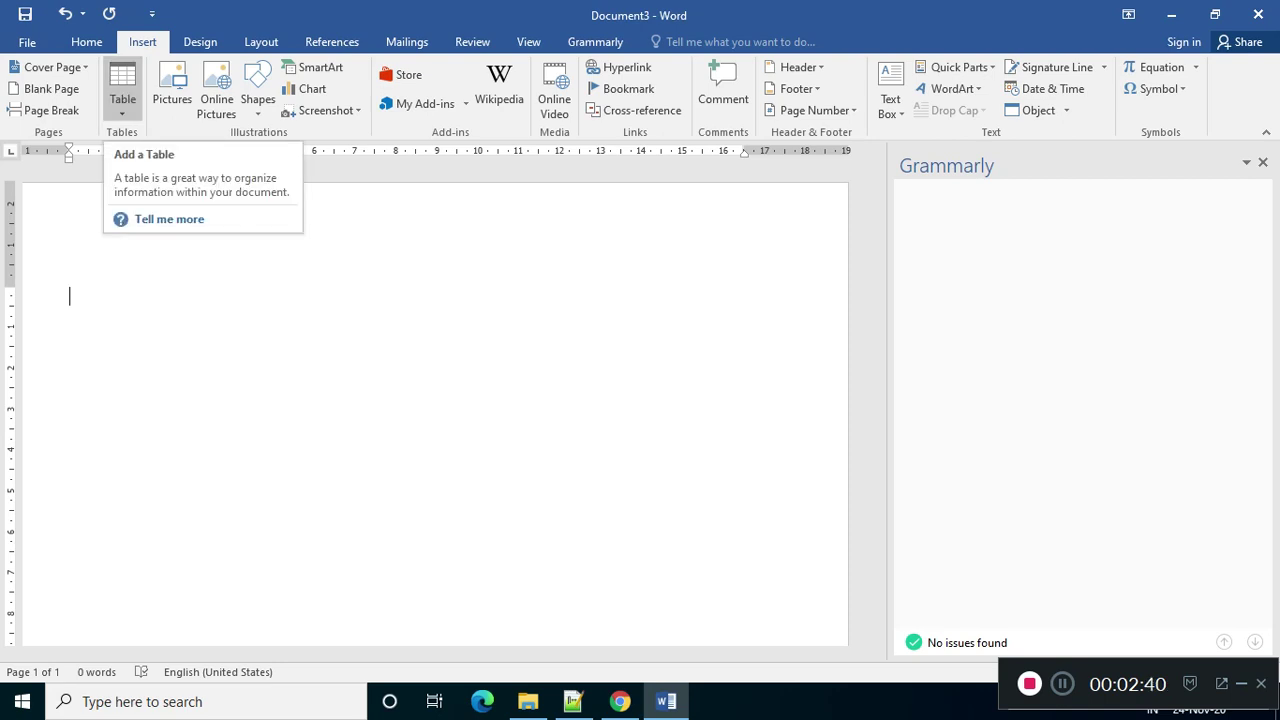
click(122, 90)
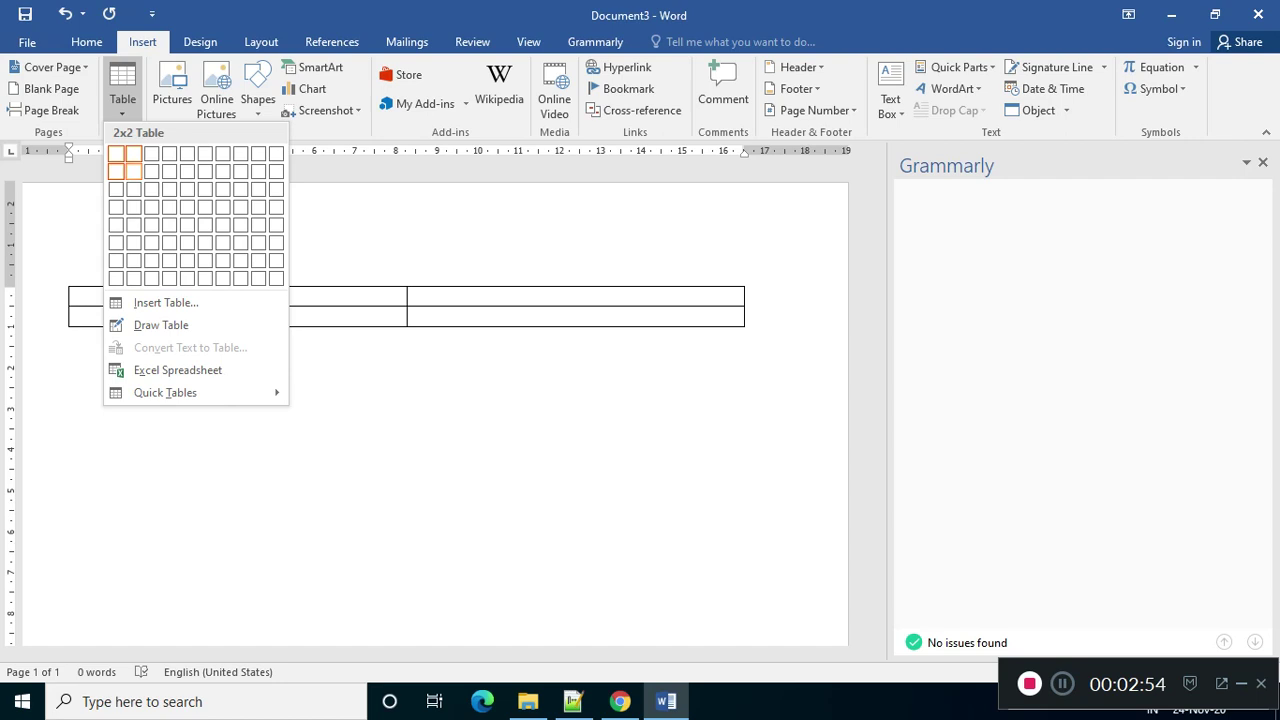
click(133, 171)
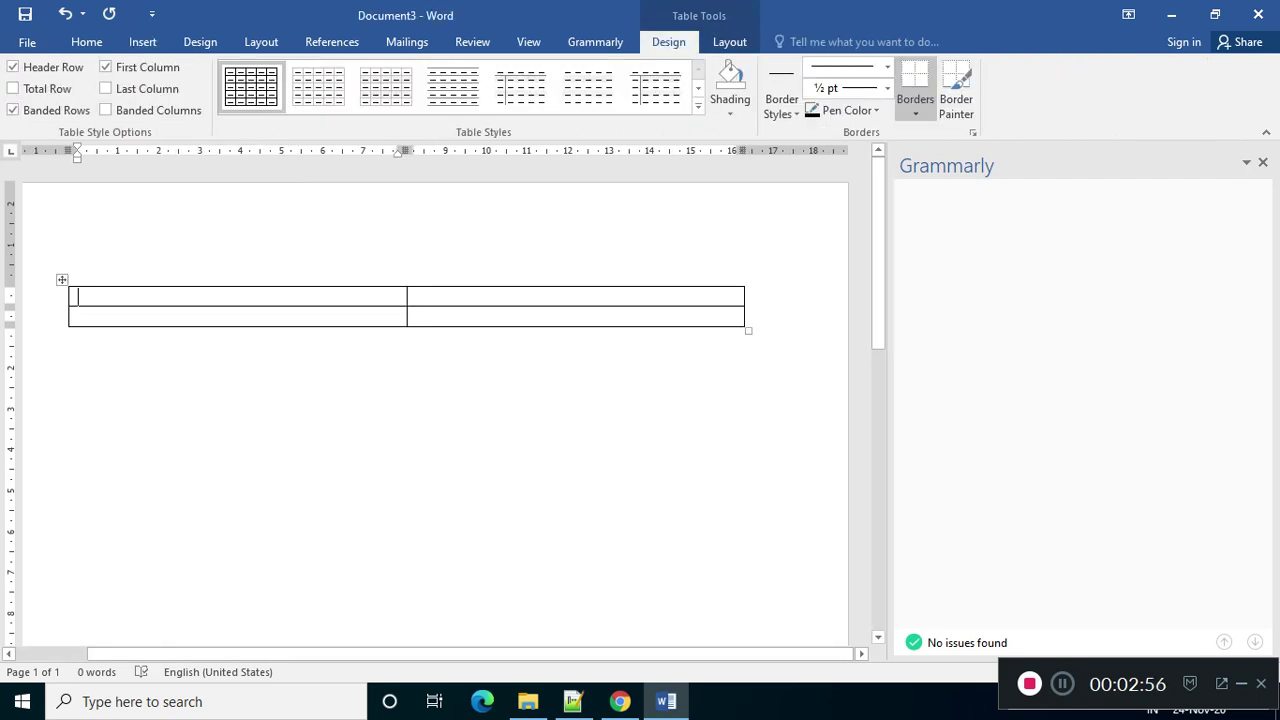
Step: Start a new paragraph below the 2x2 table, leaving a blank line in between
click(71, 337)
text(')
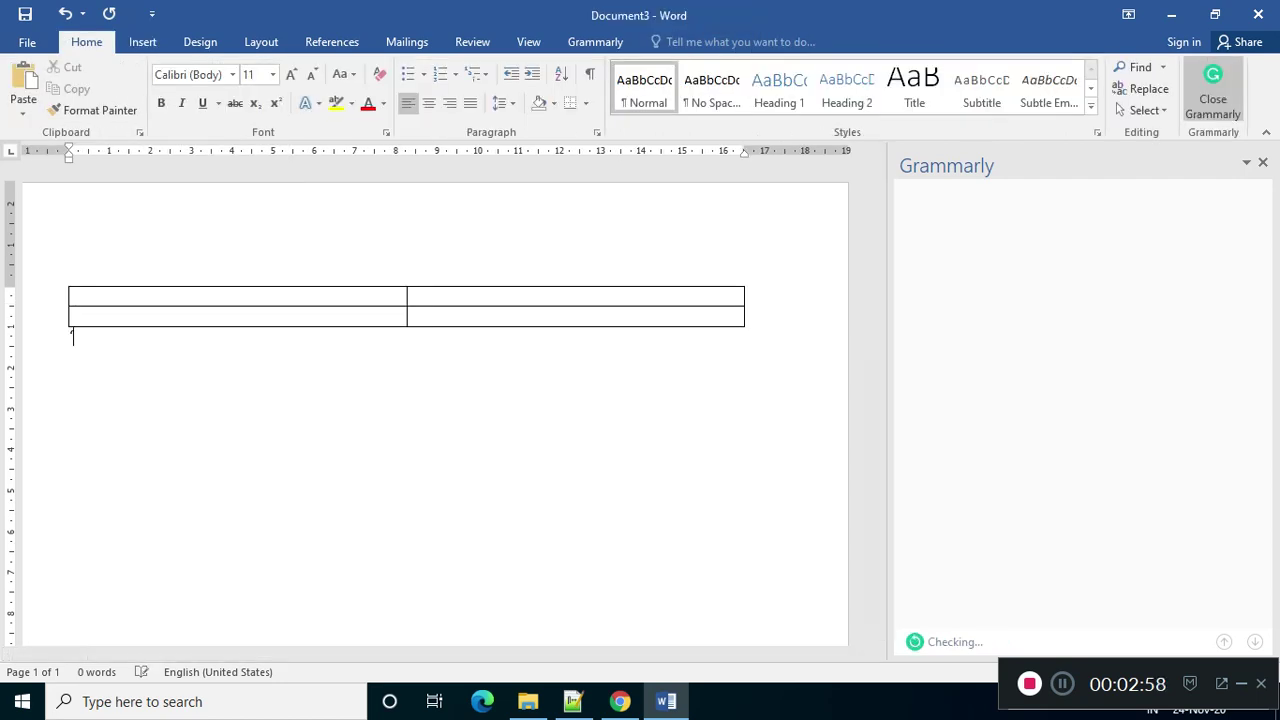
key(Return)
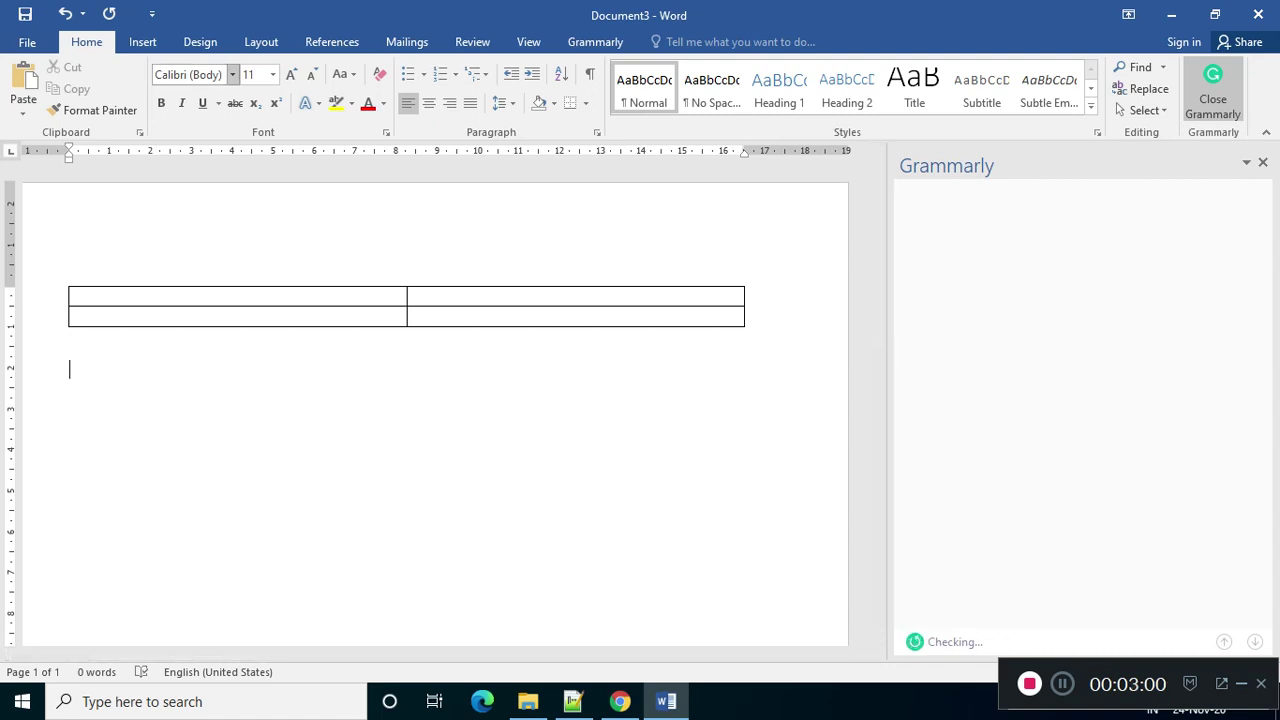
Step: Insert a table with 5 columns, 2 rows and AutoFit to contents in the new paragraph, and enter a first name in its first cell
click(142, 41)
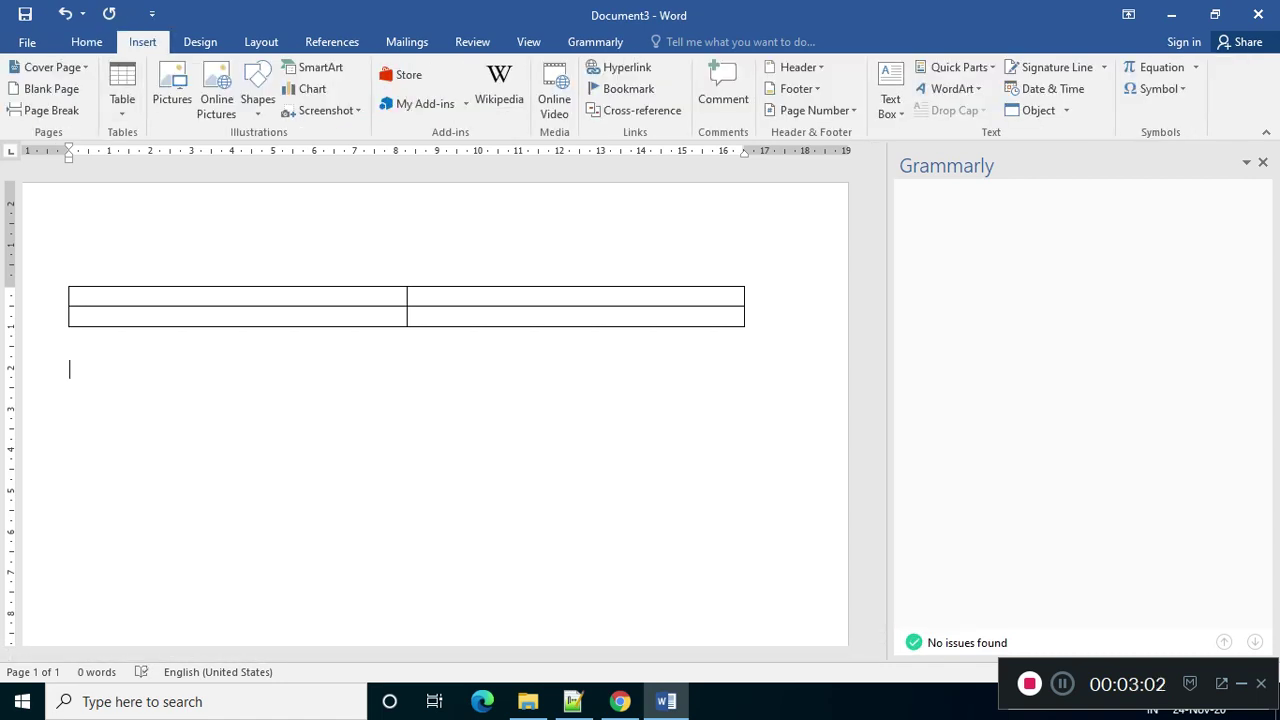
click(122, 95)
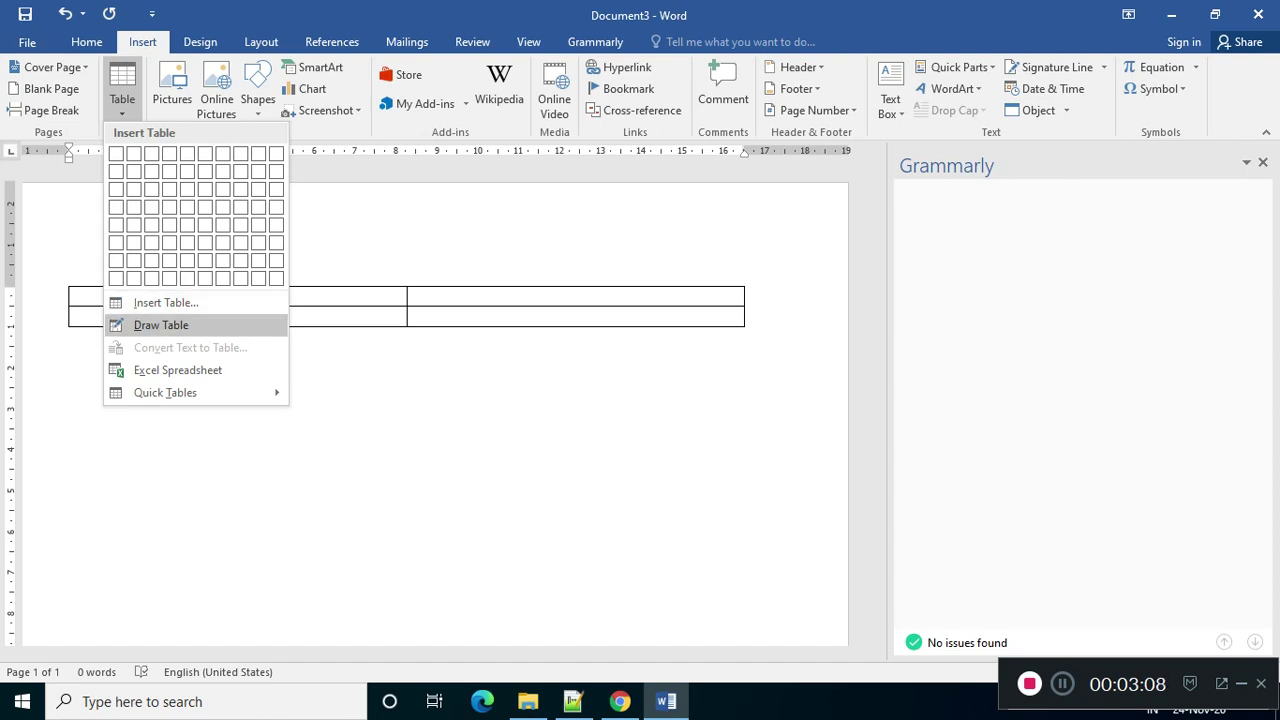
key(Up)
key(Return)
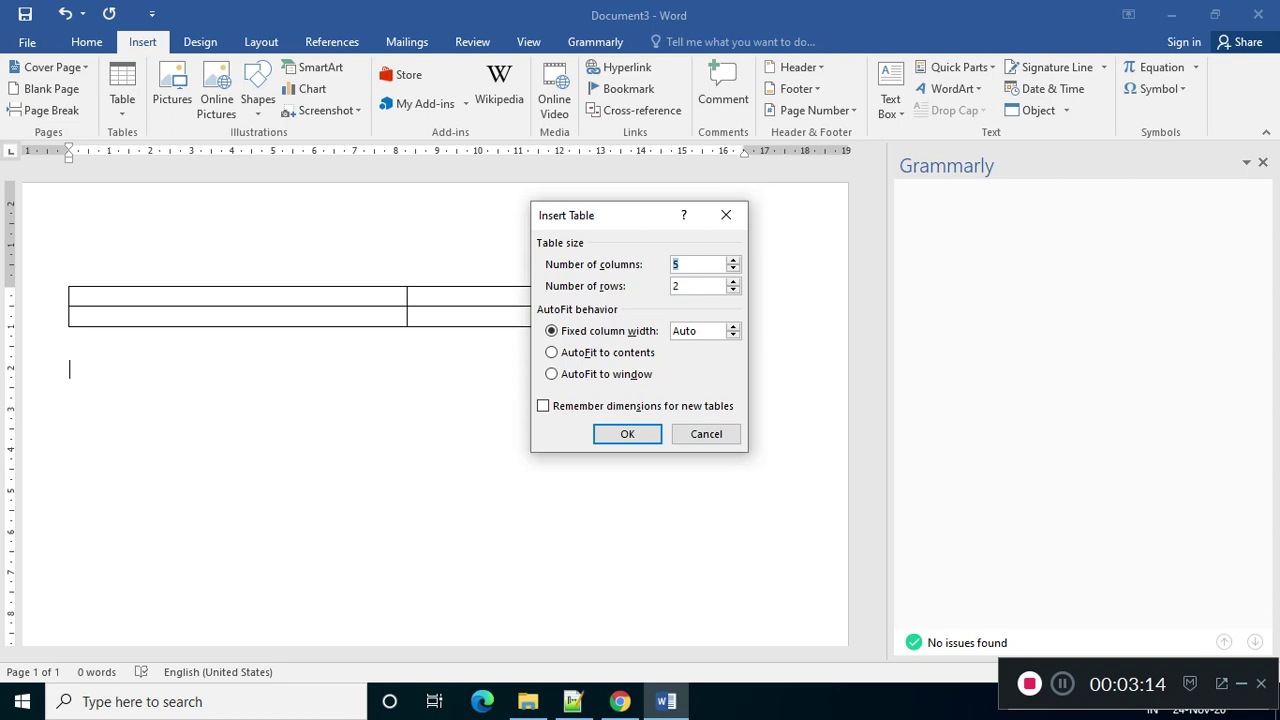
click(682, 264)
key(alt+f)
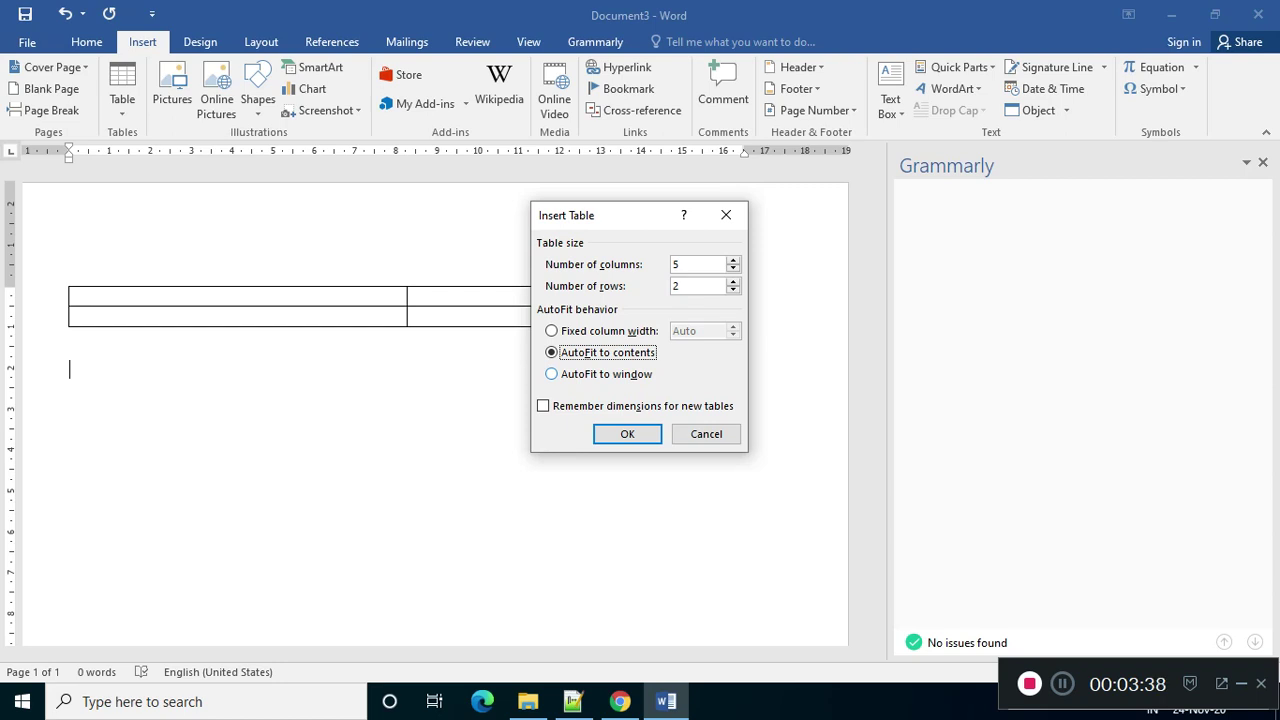
key(Return)
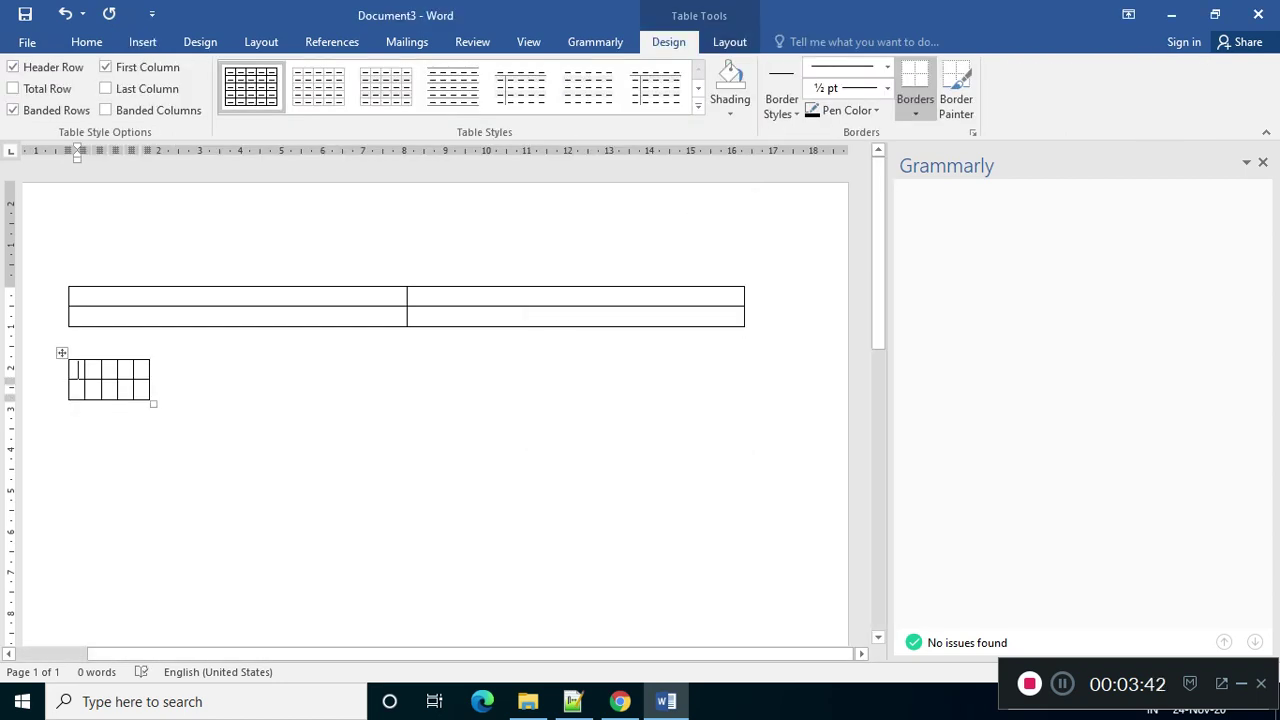
text(amit)
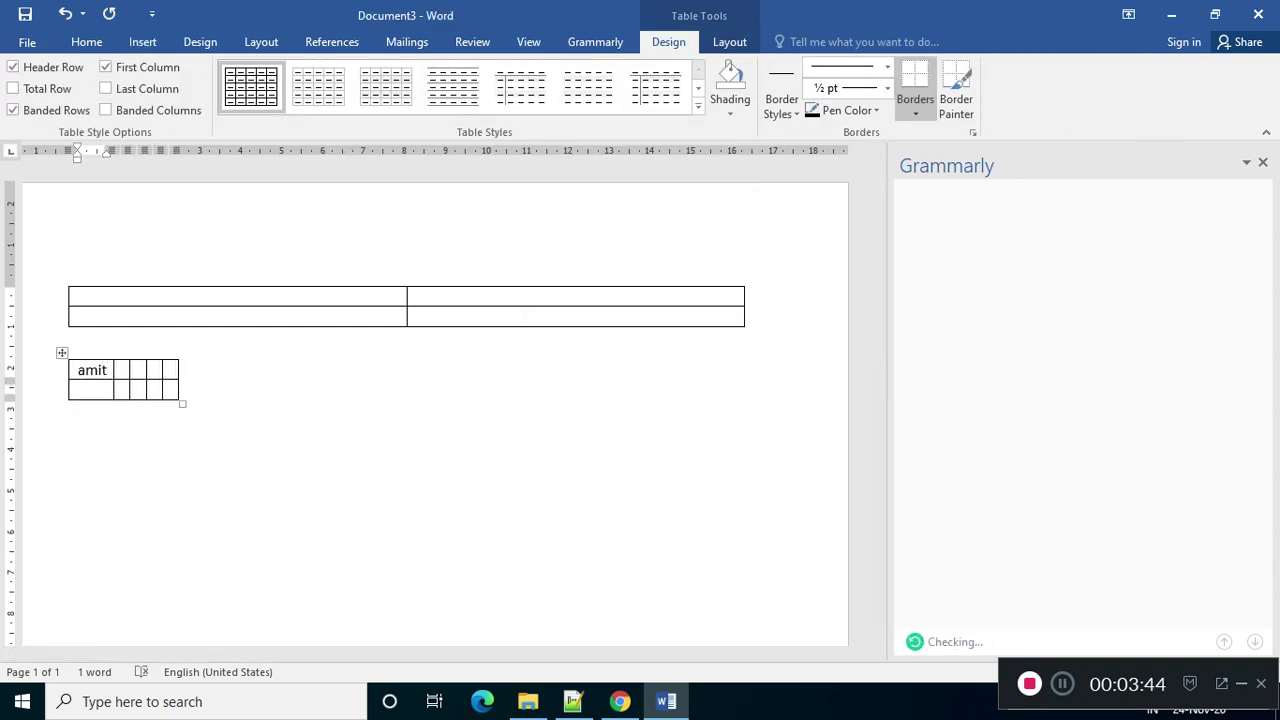
Step: Enter rajasthan in the second cell of the first row of the five-column AutoFit table
click(118, 371)
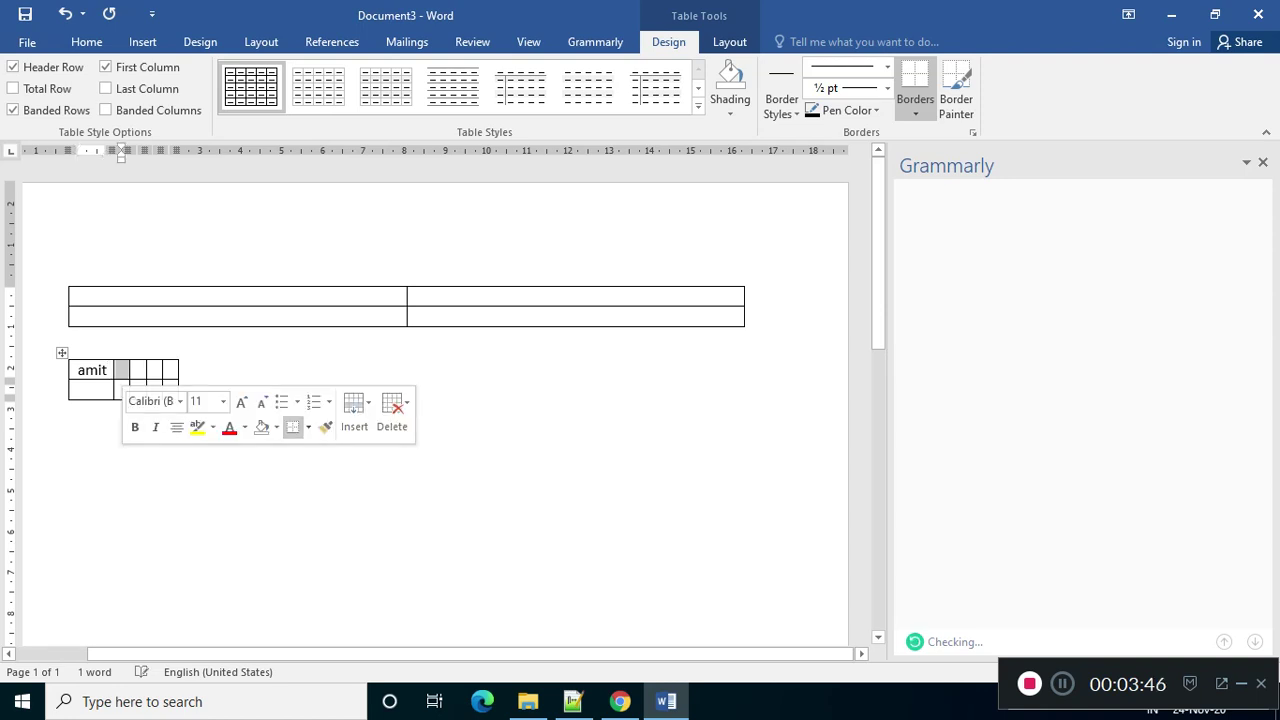
click(123, 370)
text(raj)
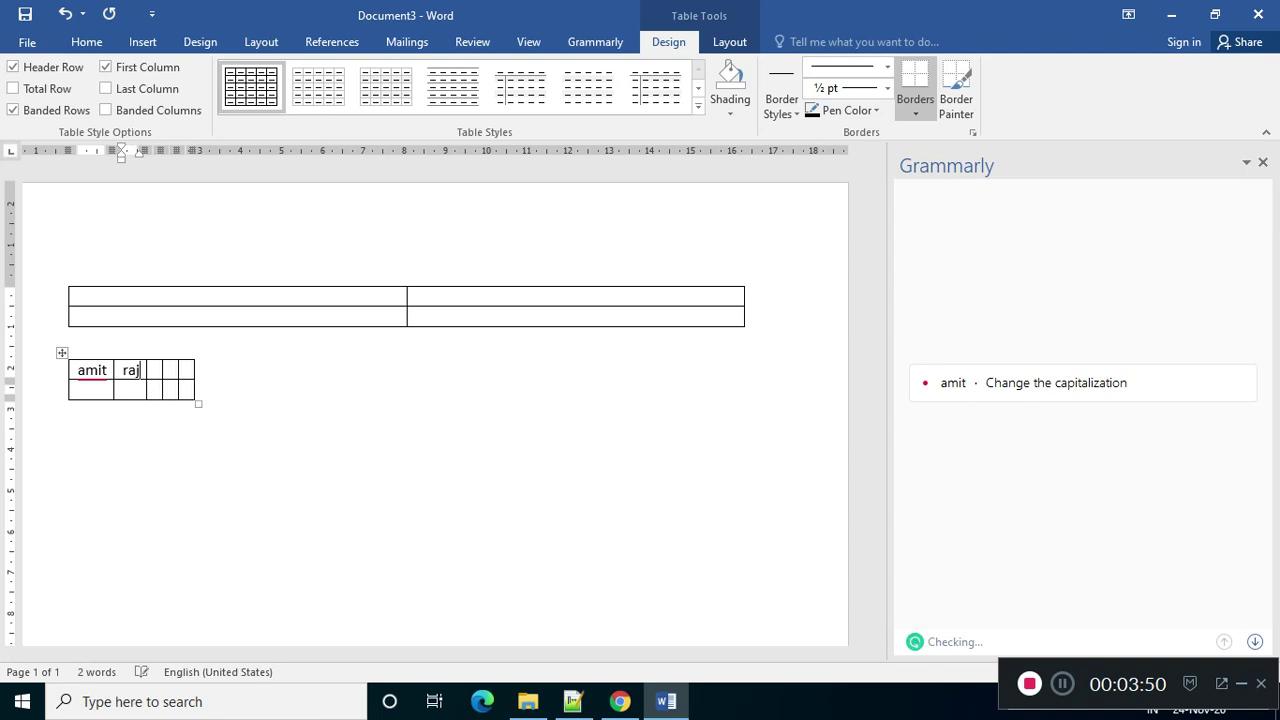
text(asthan)
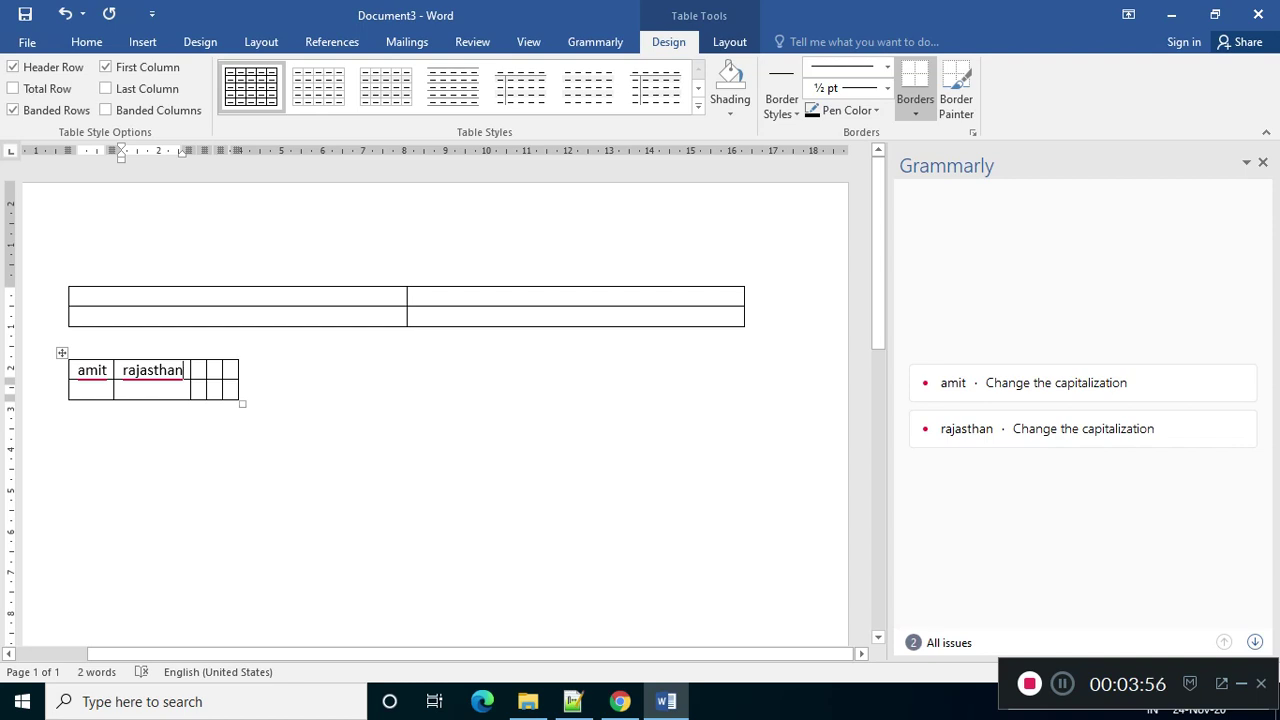
Step: Leave a blank line below the five-column table and draw a table cell about 8.2 by 1.4 cm with a second cell adjoining it
click(70, 411)
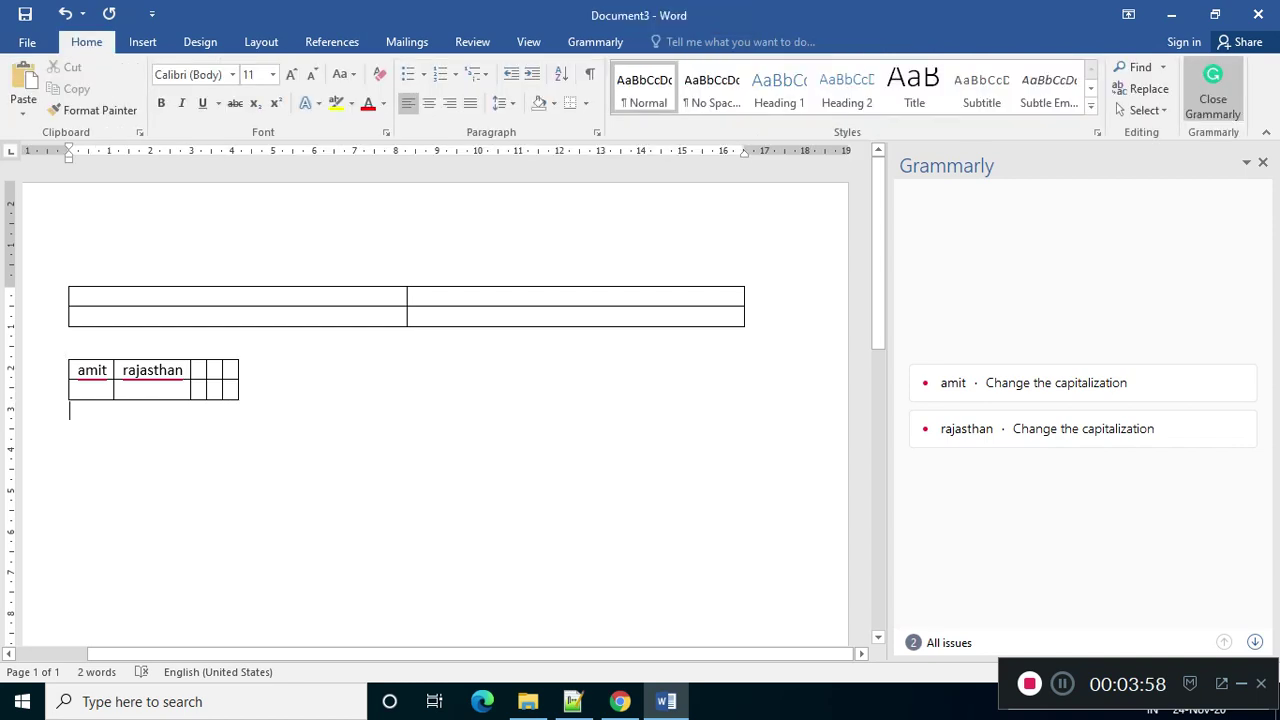
key(Return)
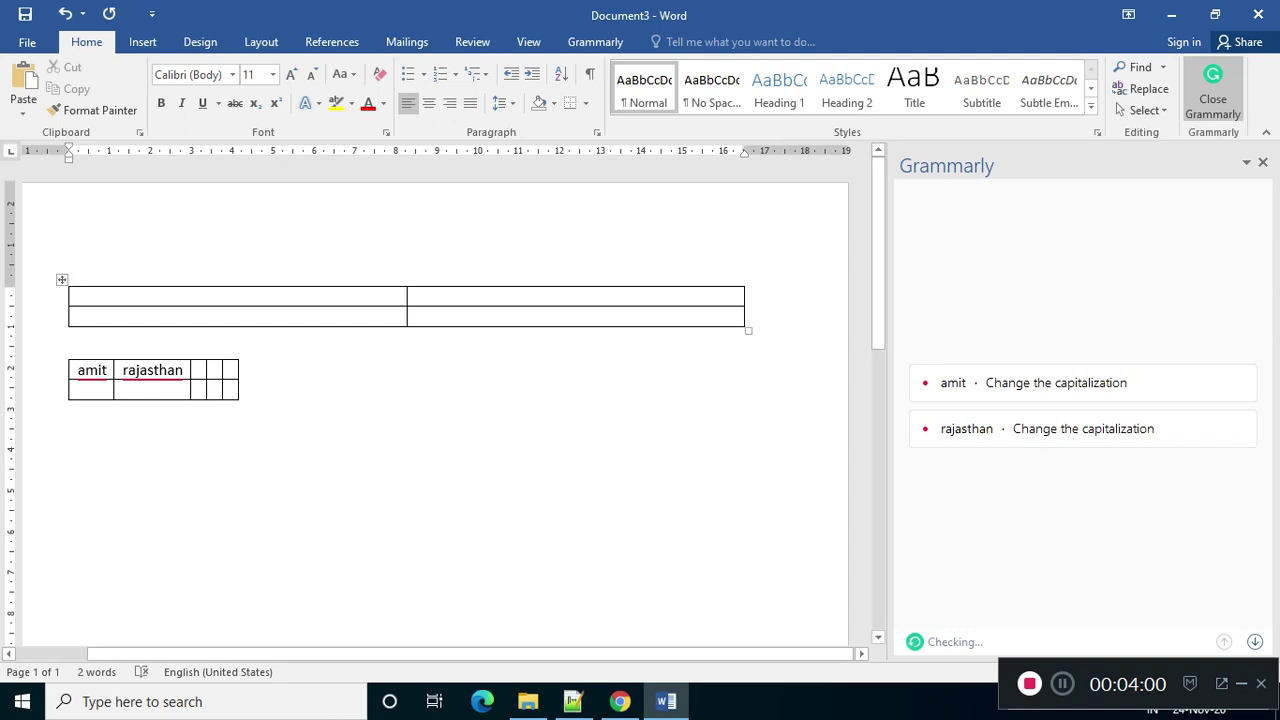
click(142, 41)
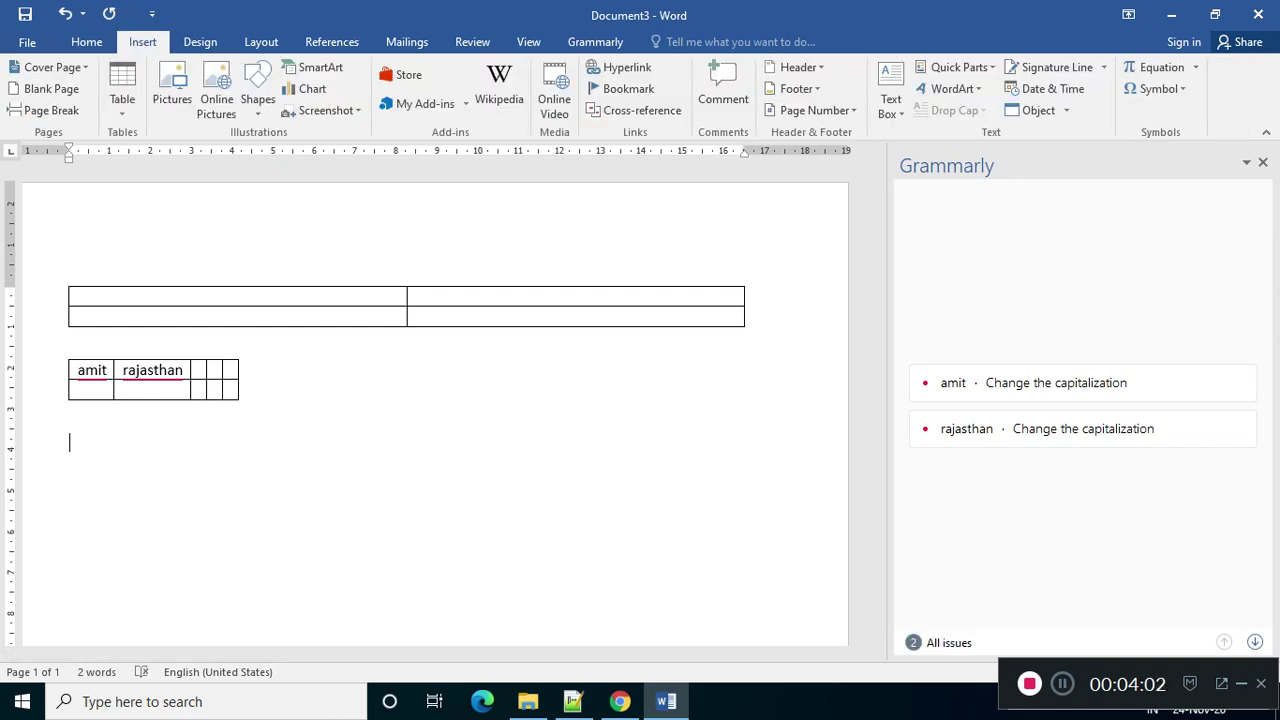
click(122, 95)
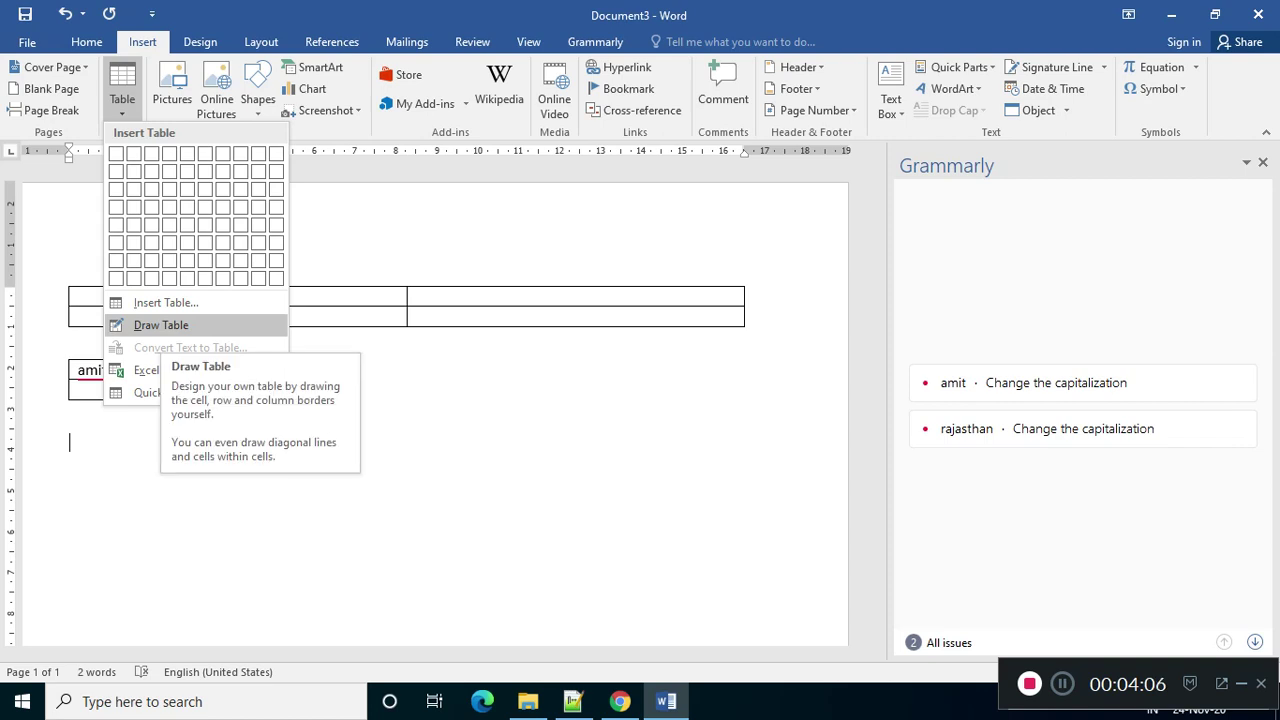
click(160, 325)
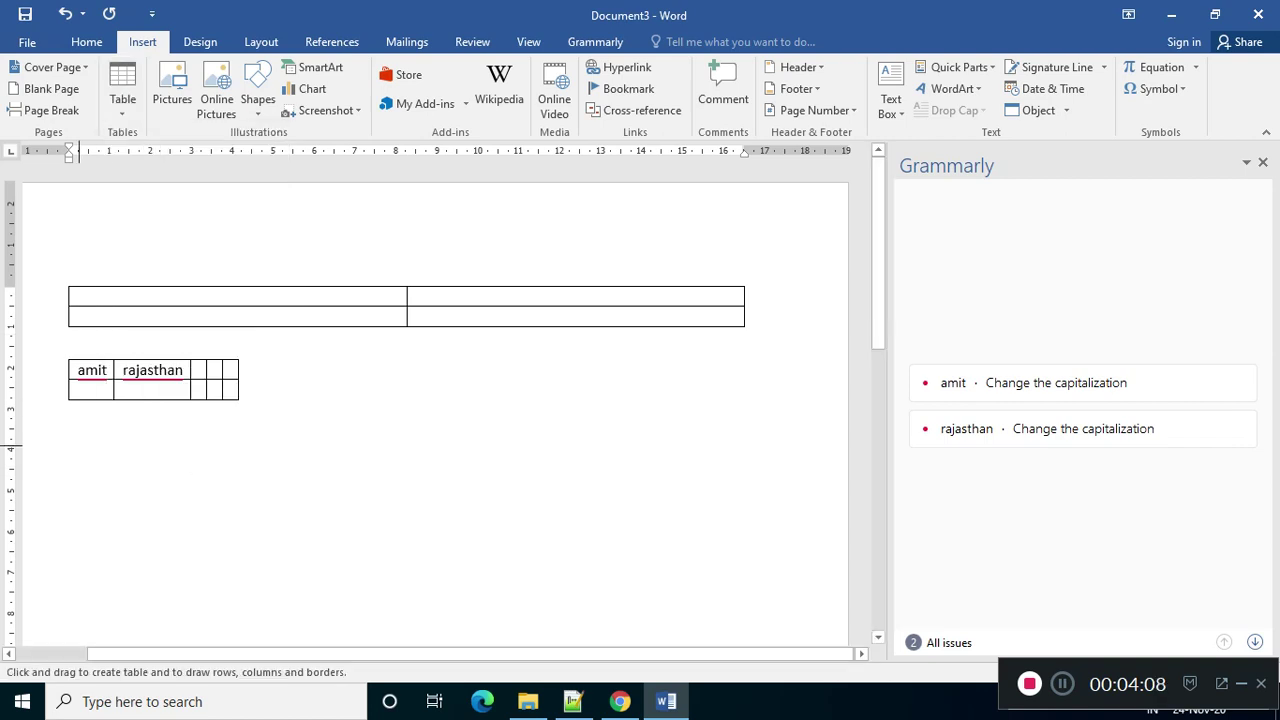
drag(69, 446, 405, 500)
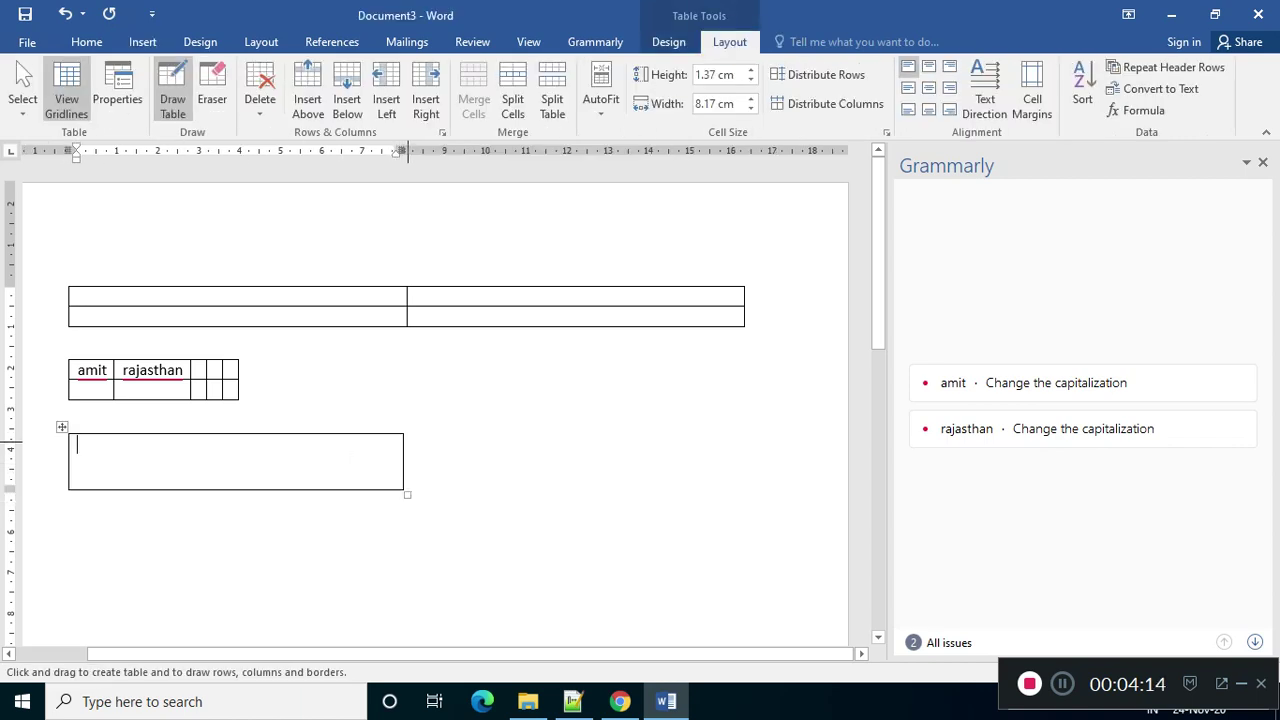
mouse_move(404, 434)
mouse_down()
mouse_move(534, 520)
mouse_move(591, 520)
mouse_move(678, 486)
mouse_move(729, 492)
mouse_up()
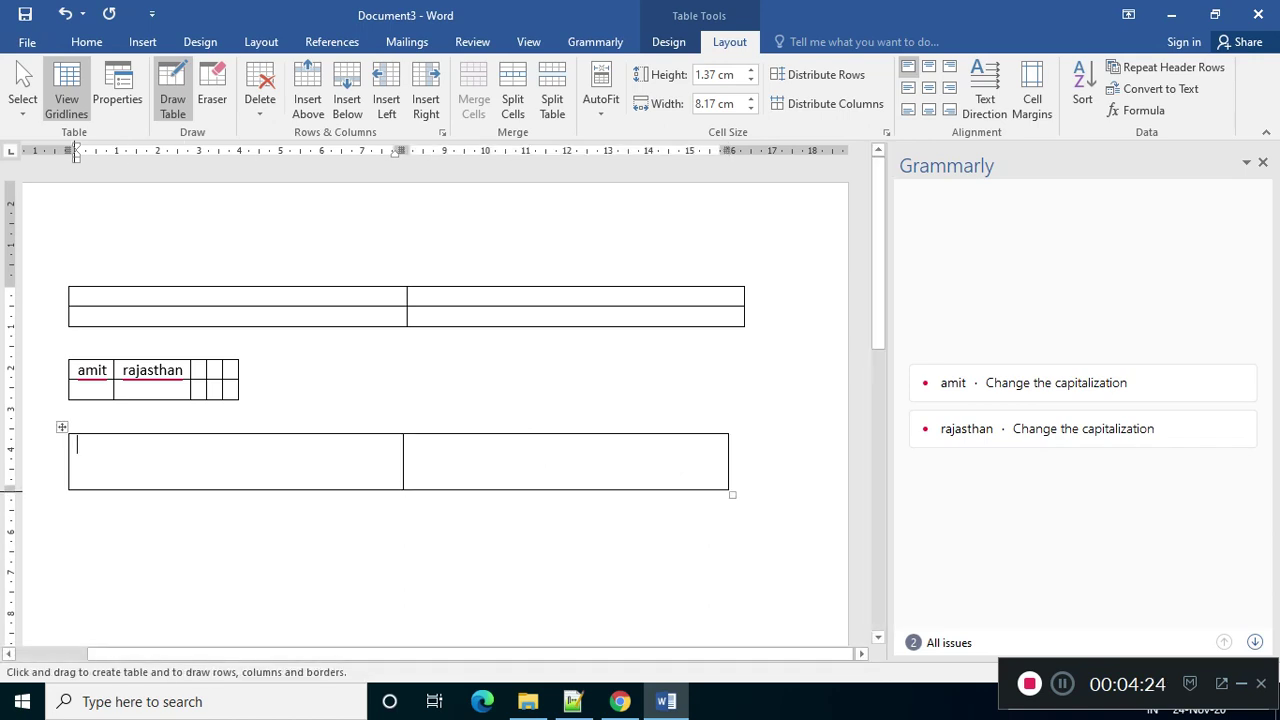
Step: Try to draw a full-width row directly beneath the two drawn cells, and undo it
mouse_move(70, 491)
mouse_down()
mouse_move(178, 550)
mouse_move(422, 625)
mouse_move(562, 640)
mouse_move(640, 626)
mouse_move(730, 552)
mouse_move(731, 523)
mouse_up()
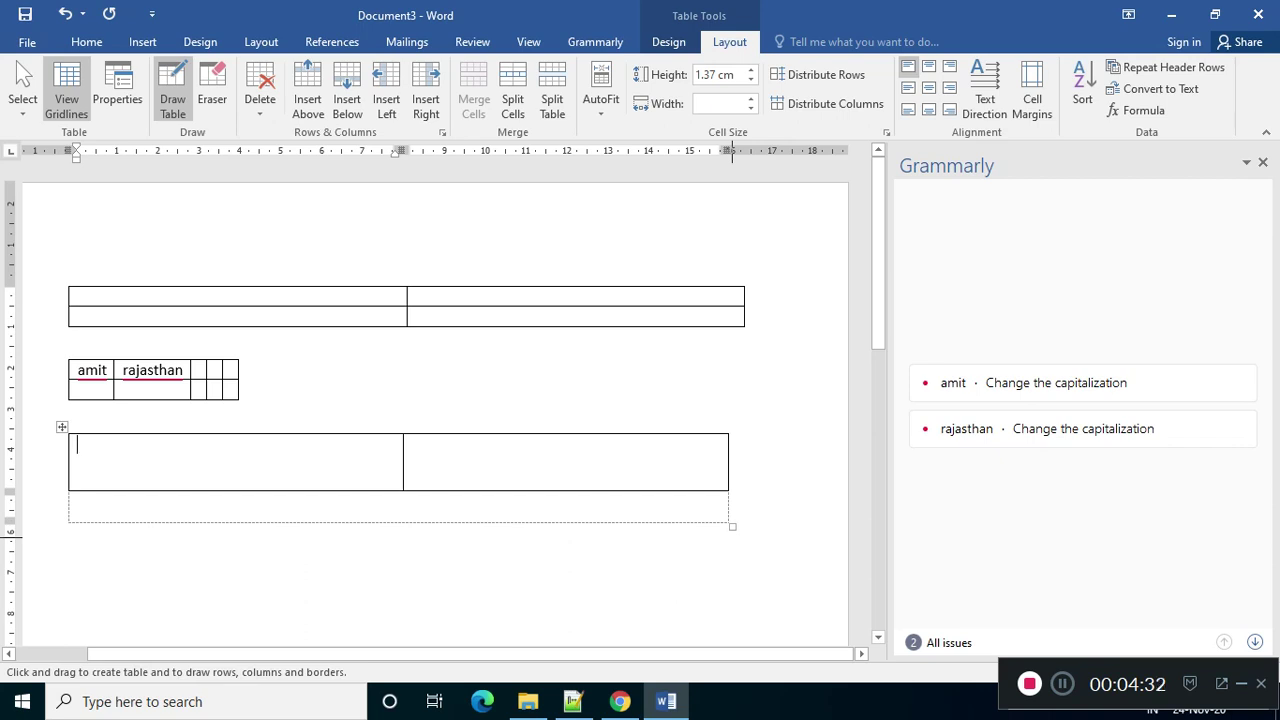
click(540, 514)
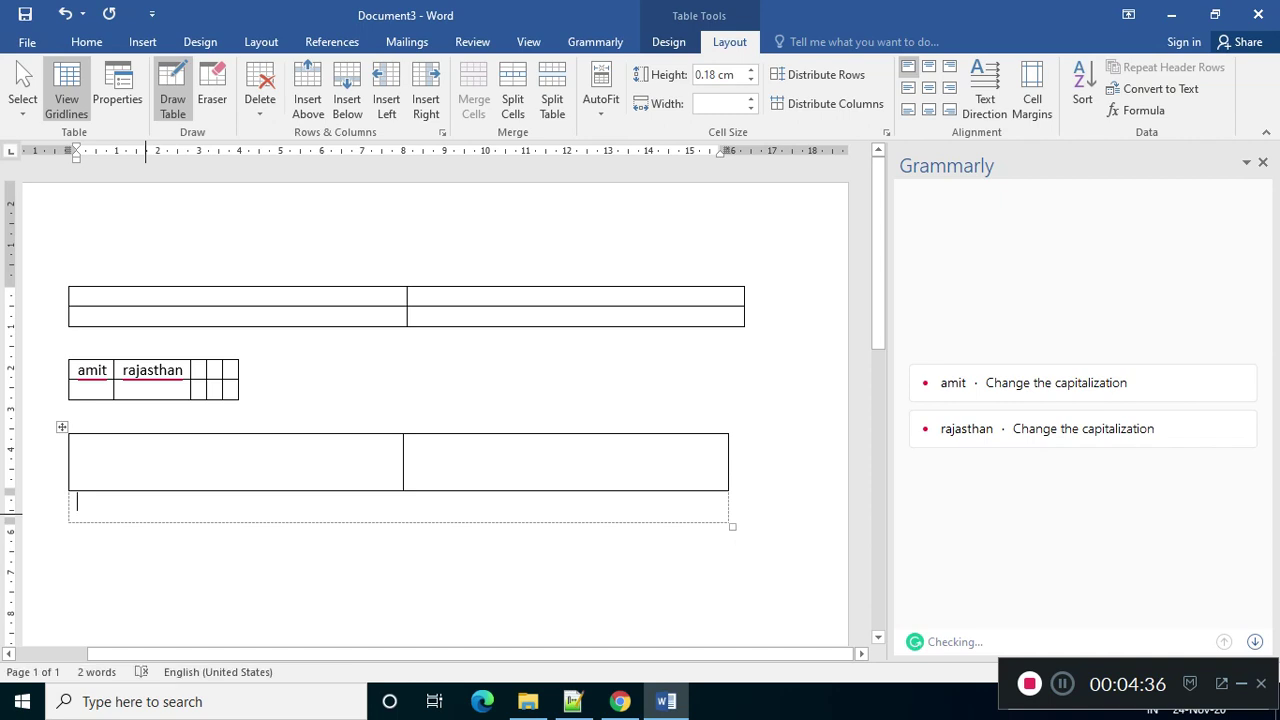
double_click(145, 514)
click(150, 545)
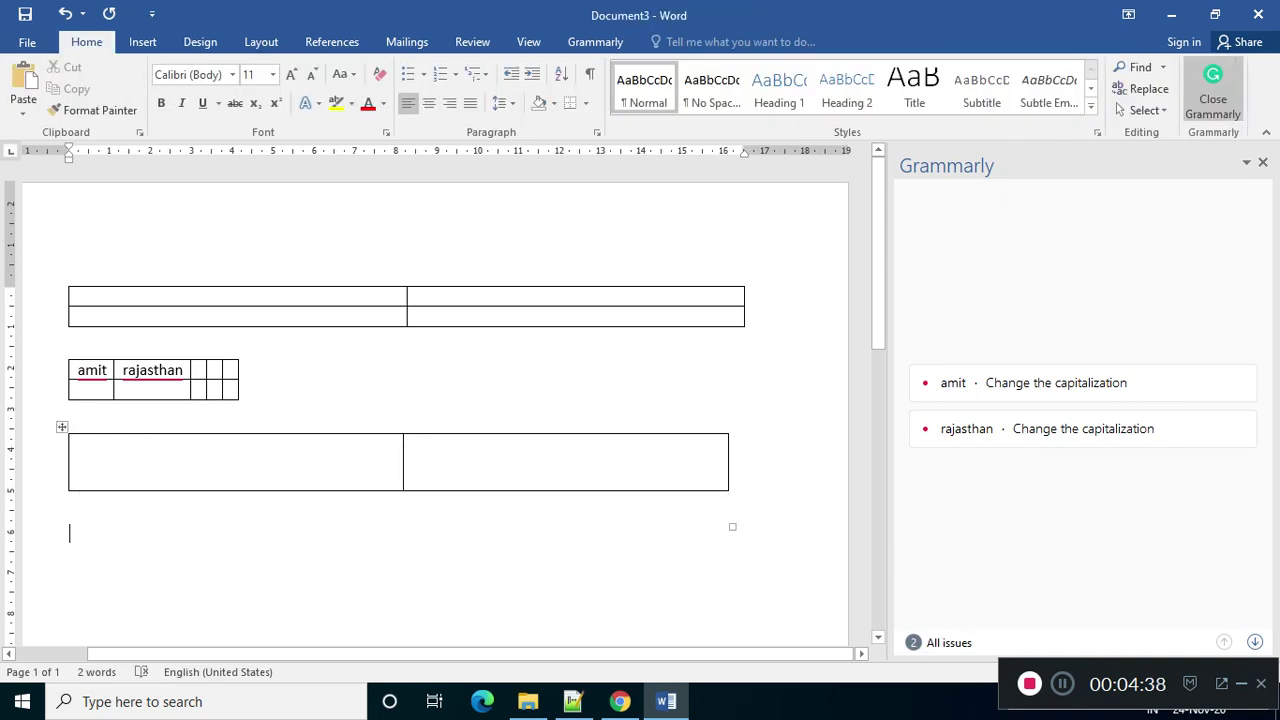
click(78, 503)
drag(62, 427, 61, 519)
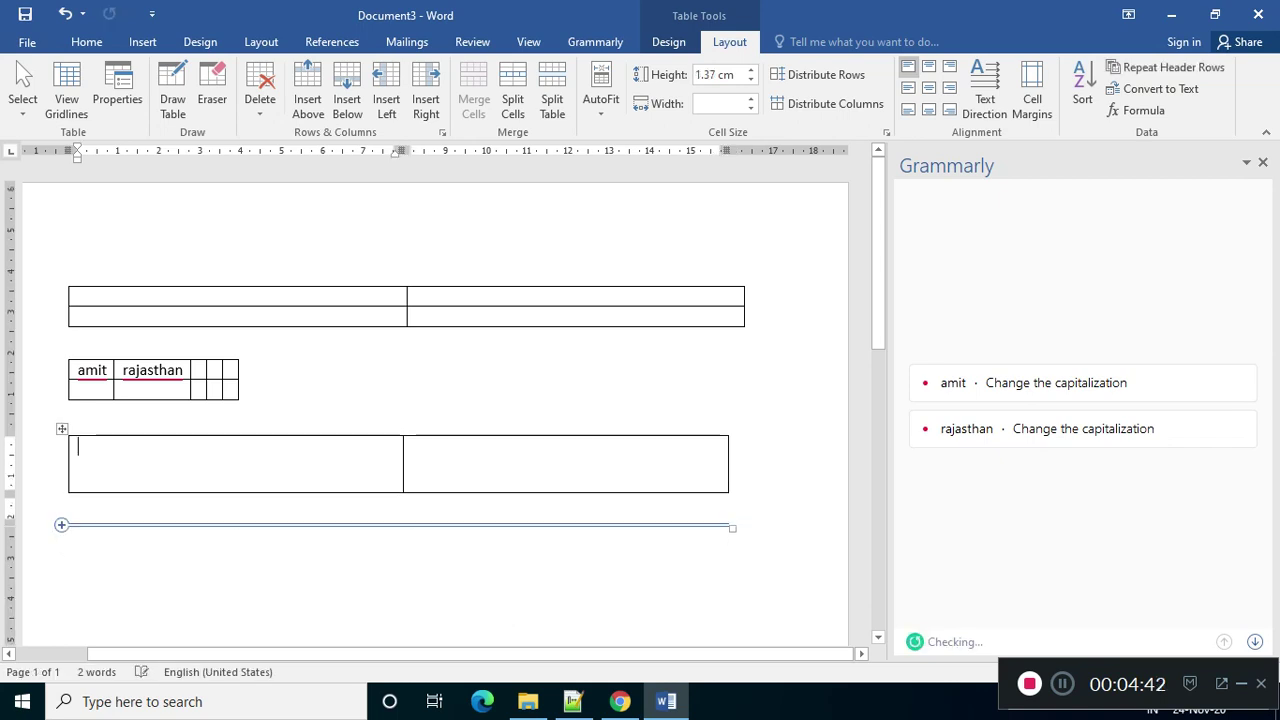
click(75, 537)
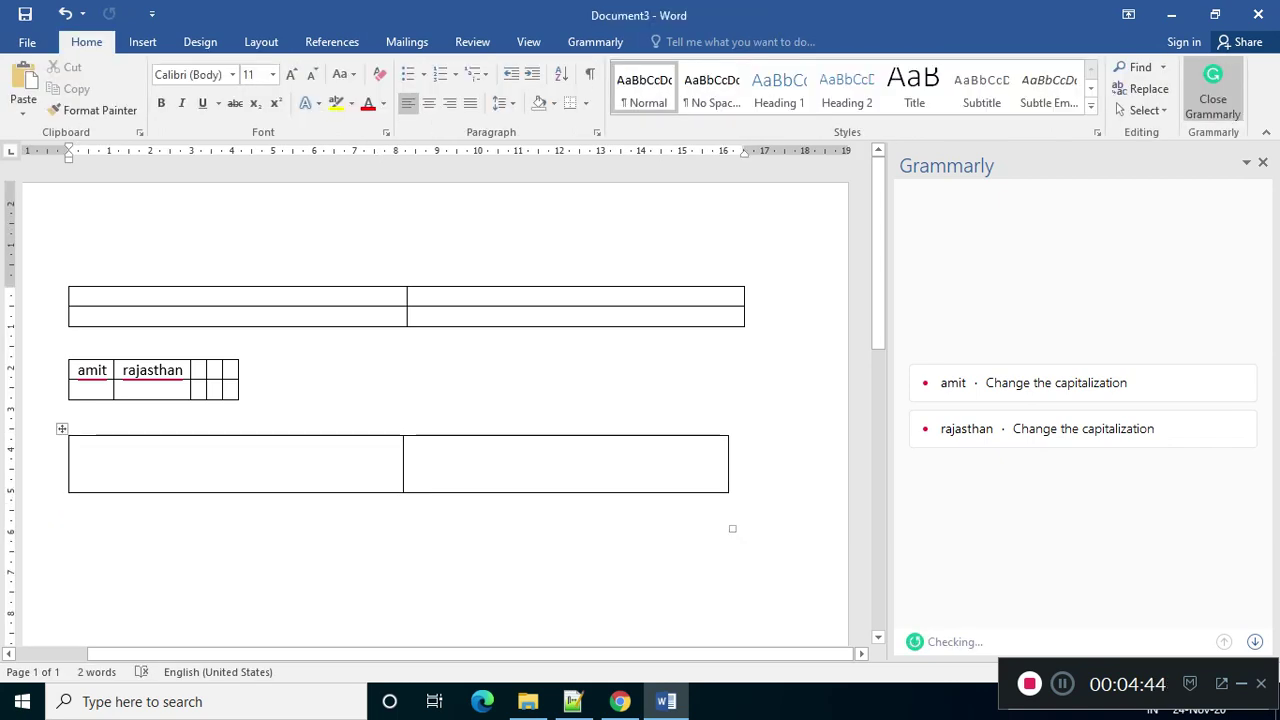
click(78, 504)
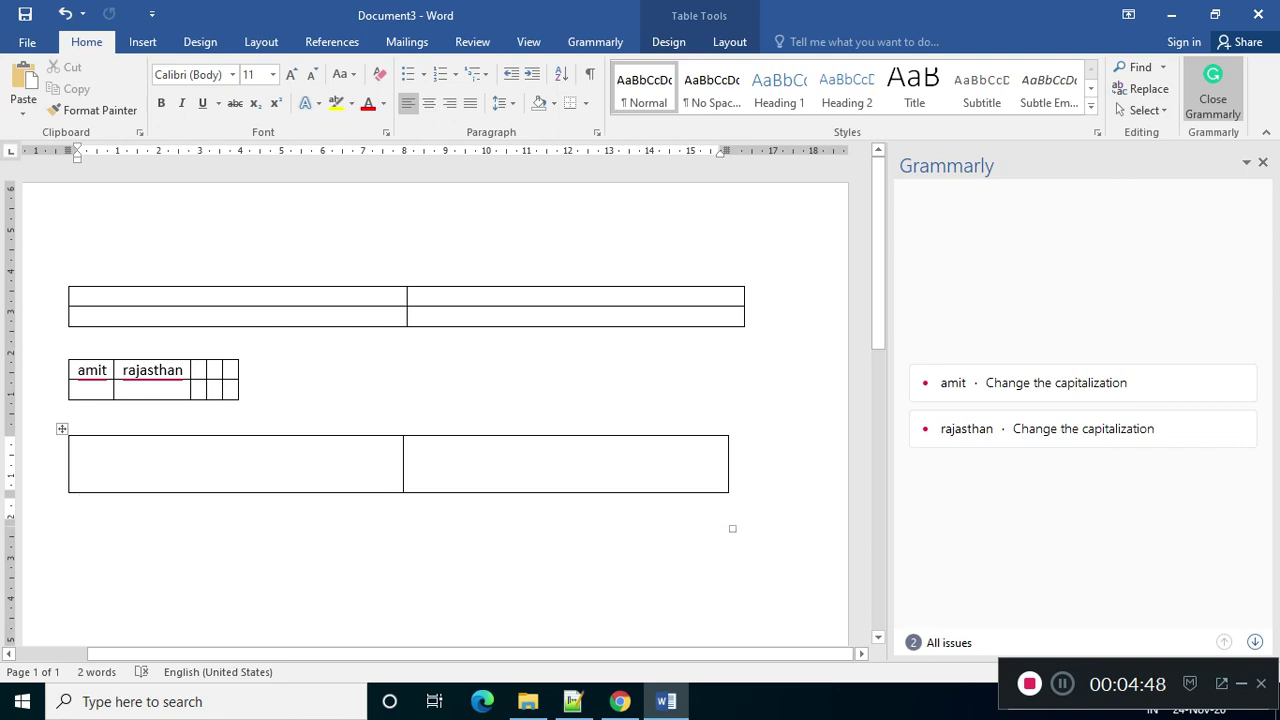
key(ctrl+z)
key(ctrl+z)
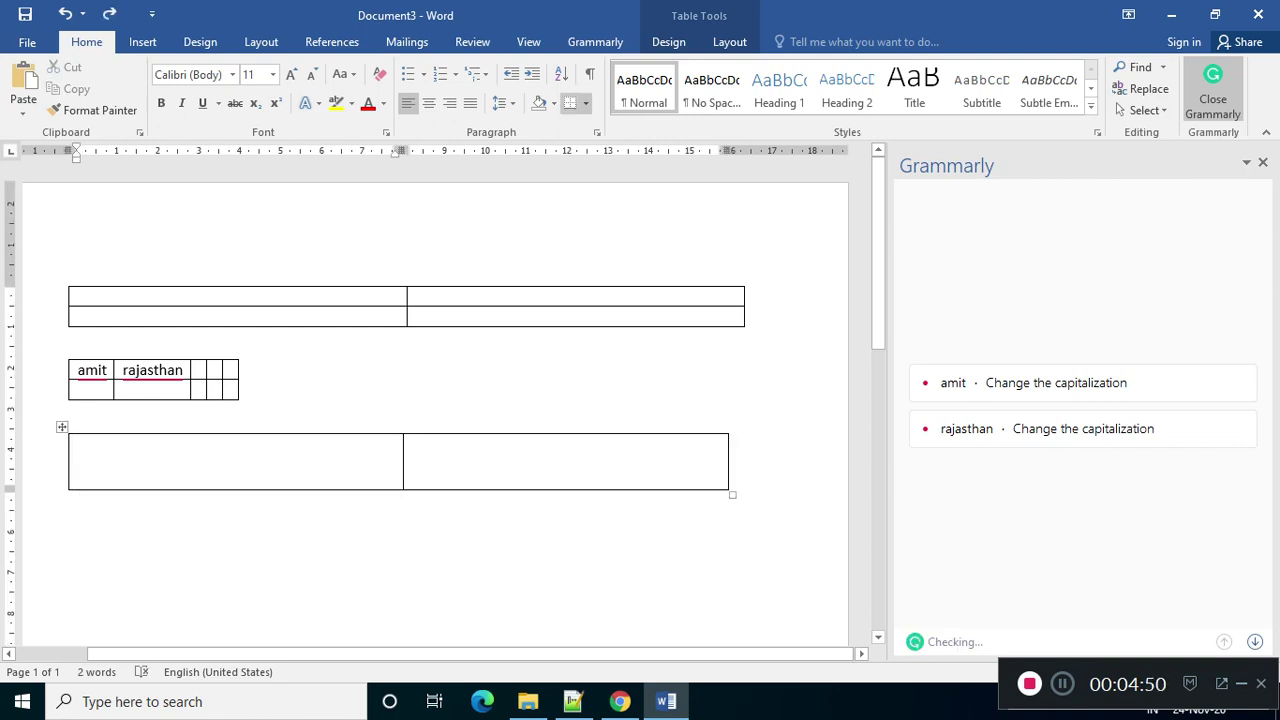
click(58, 417)
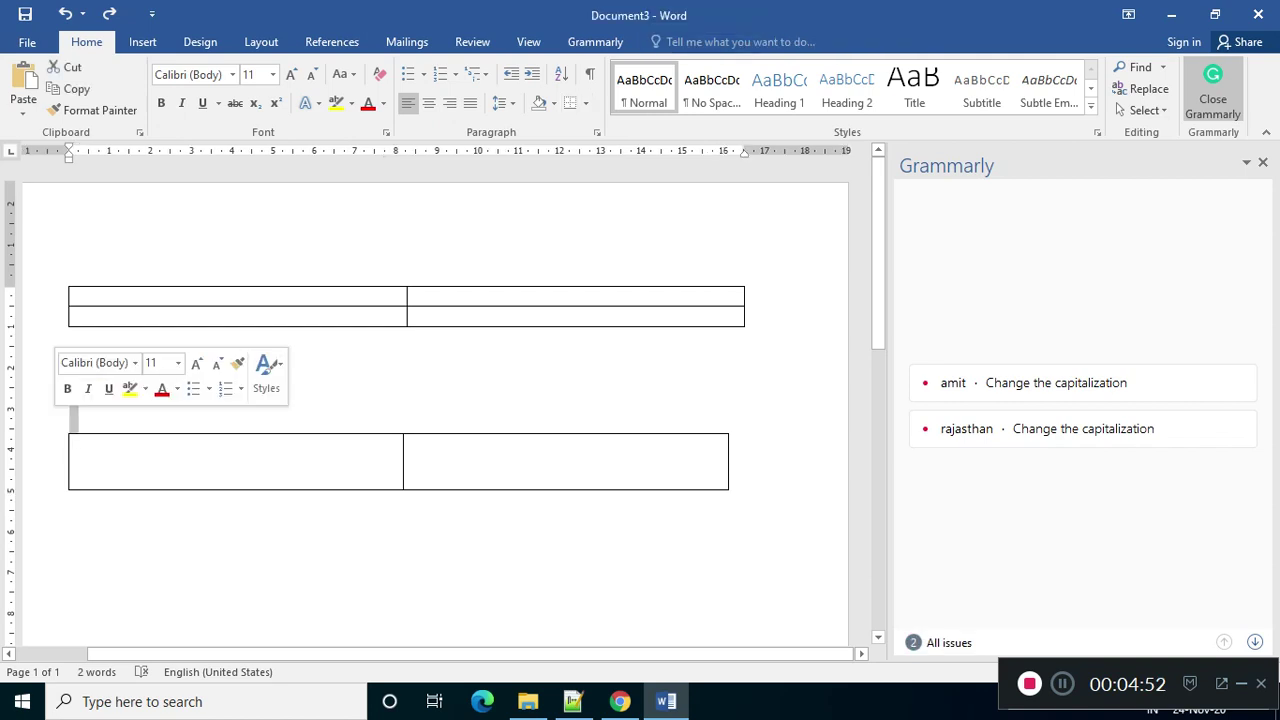
click(73, 445)
drag(80, 450, 500, 450)
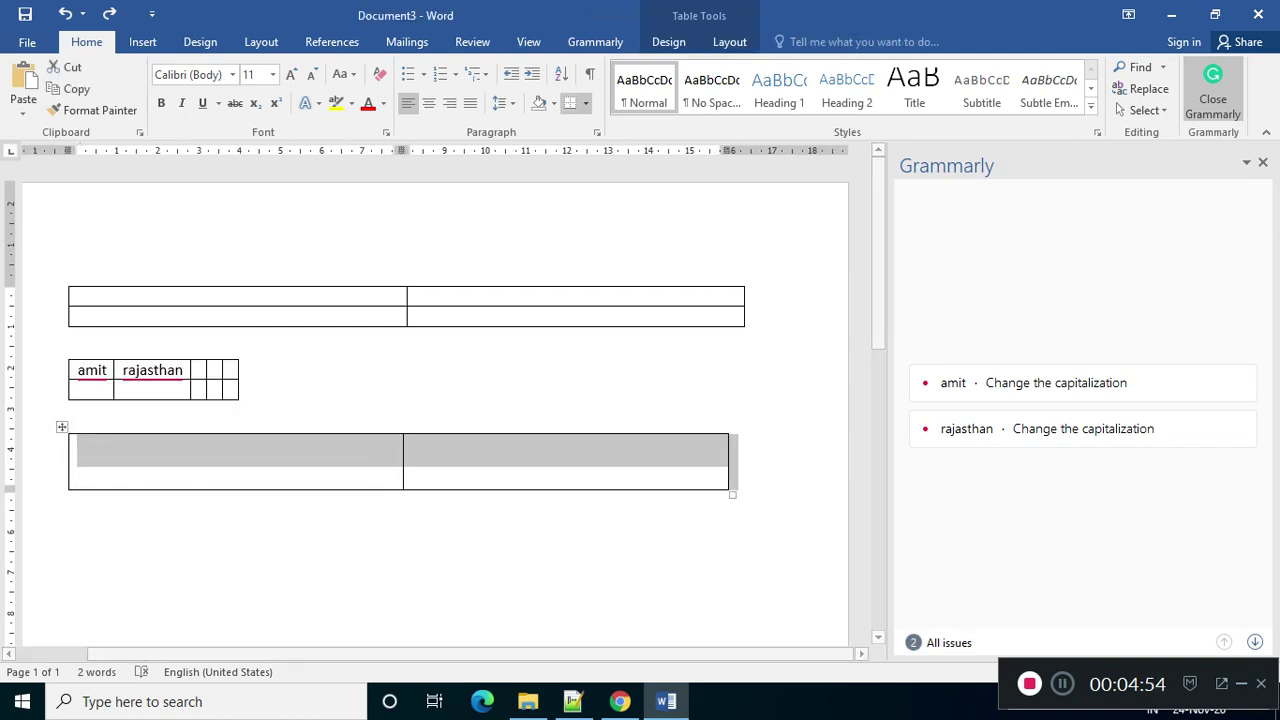
click(142, 41)
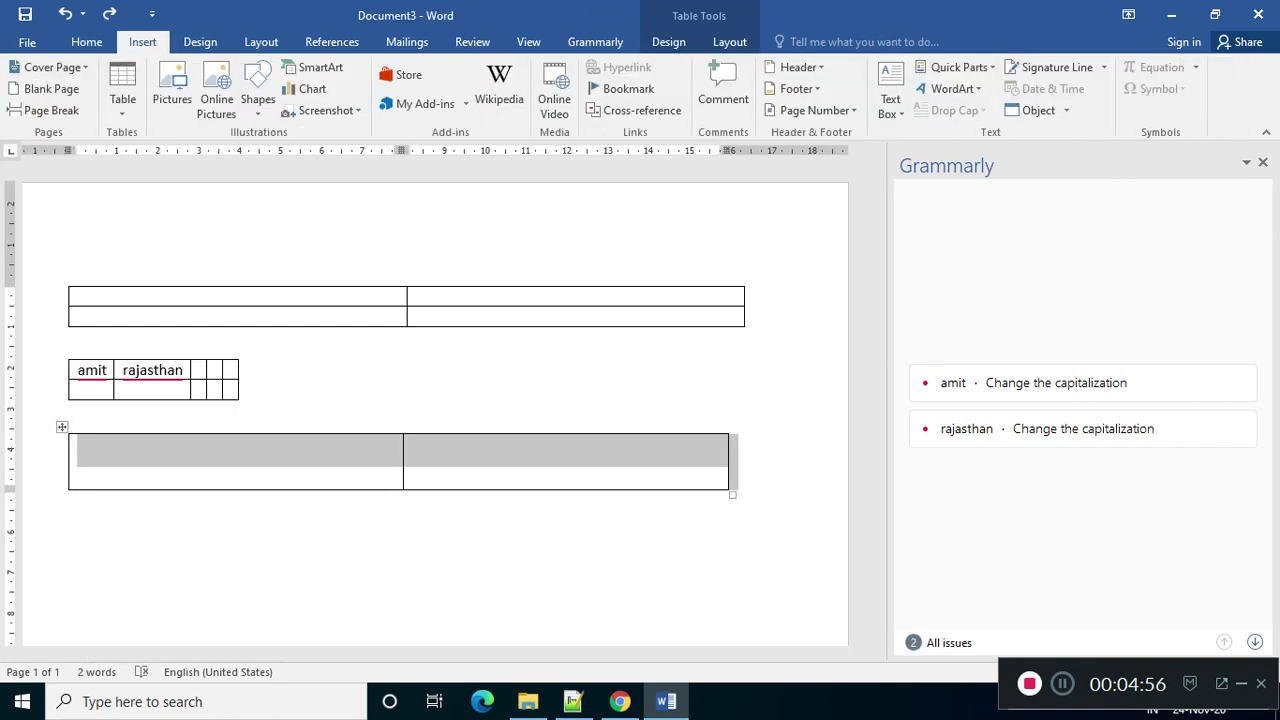
click(122, 95)
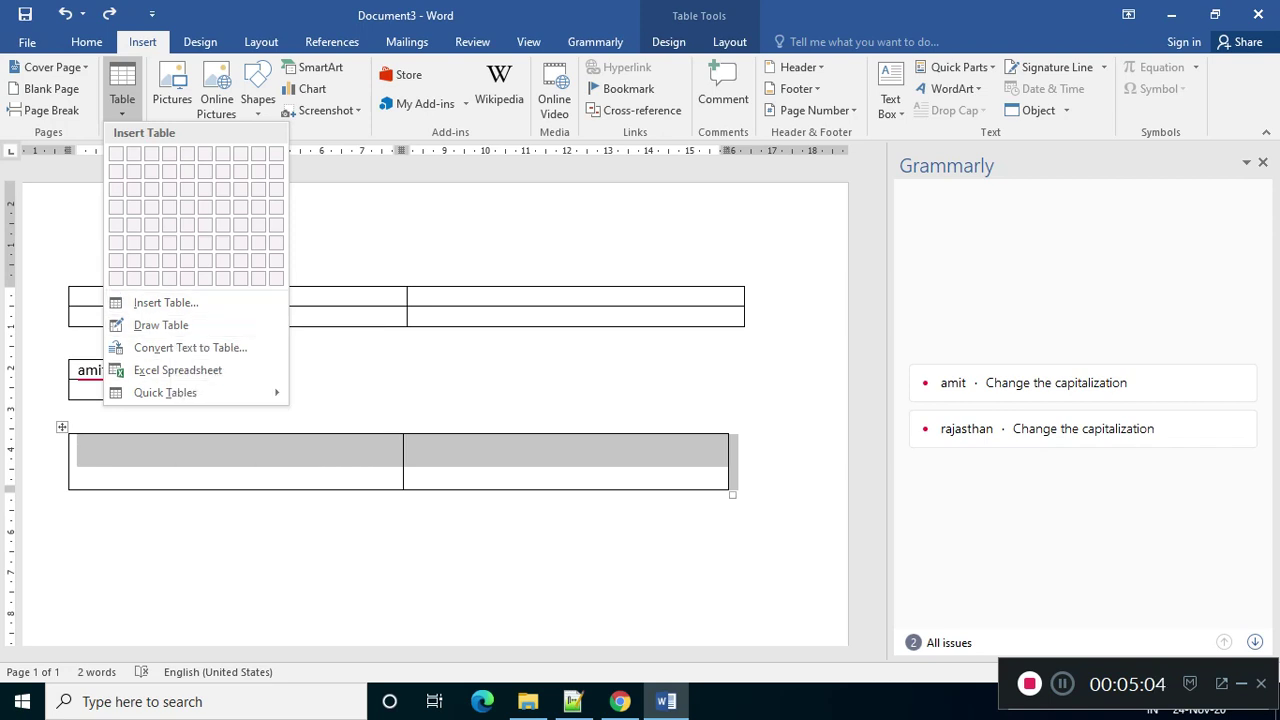
key(Escape)
Step: Below the drawn table, leave blank lines and add two lines of text, each a first name followed by a number, 10 and 20
click(70, 501)
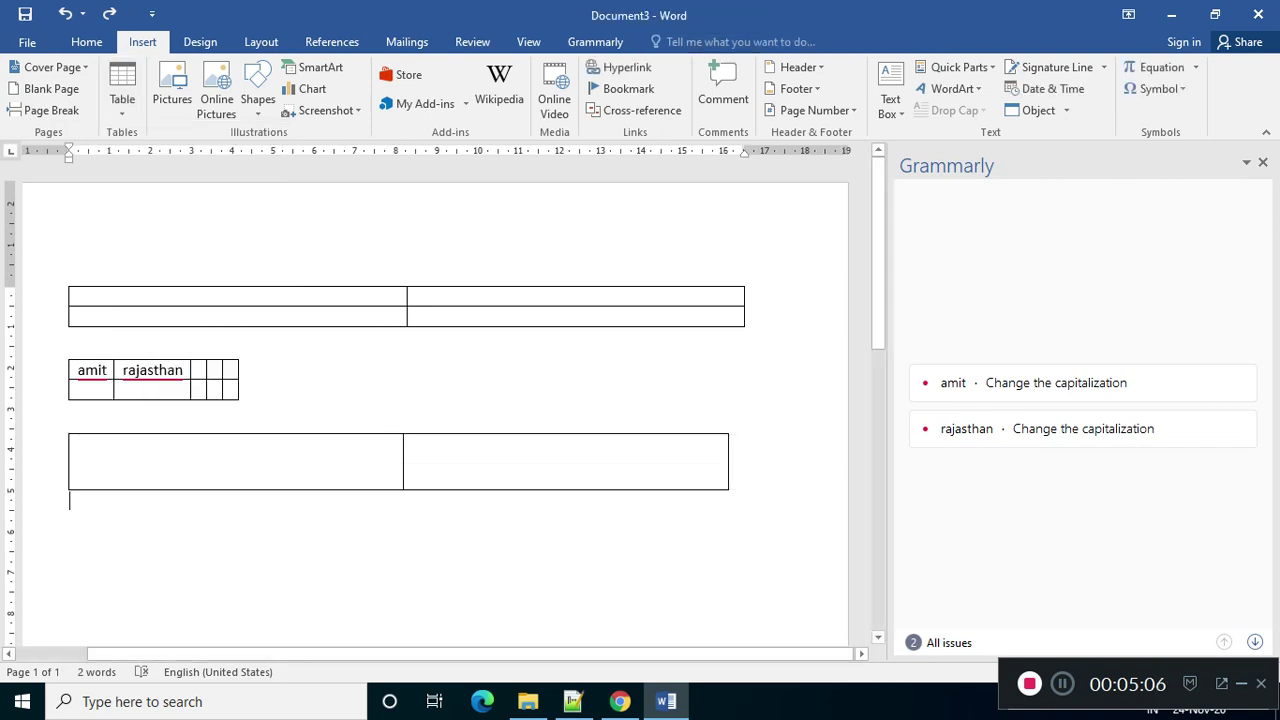
key(Return)
key(Return)
key(Return)
text(am)
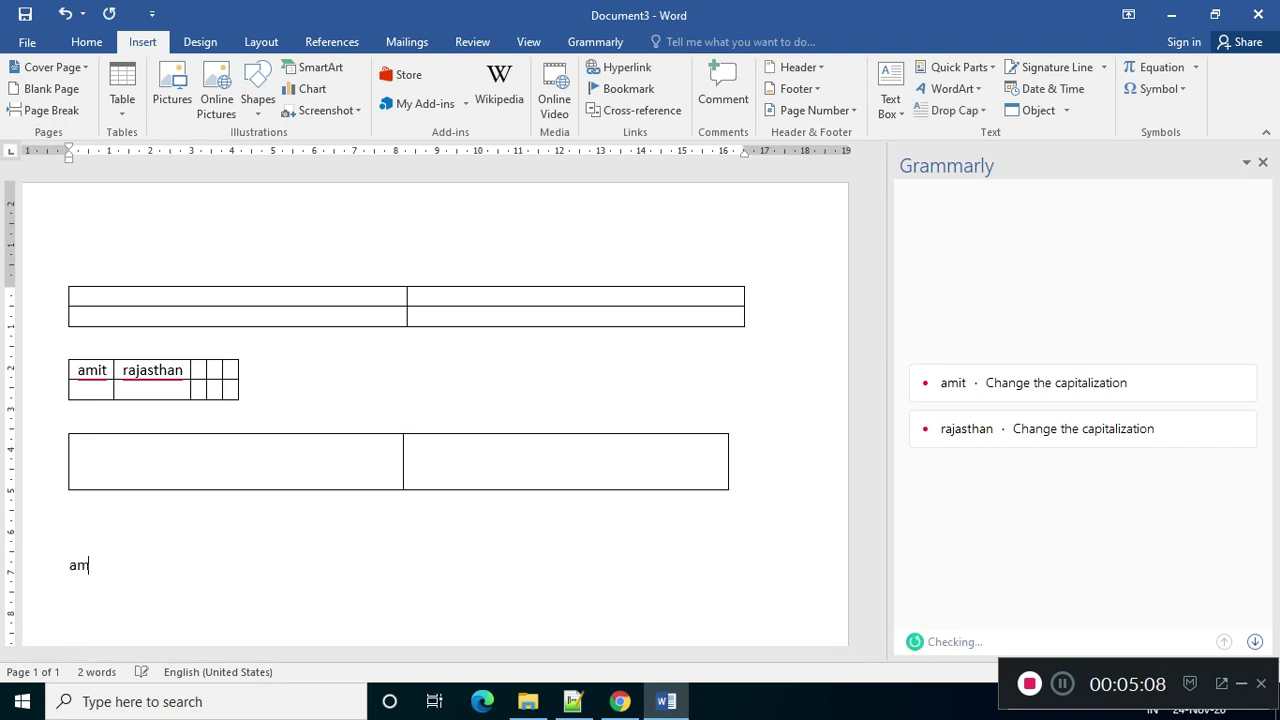
text(it 10)
key(Return)
text(ravi 20)
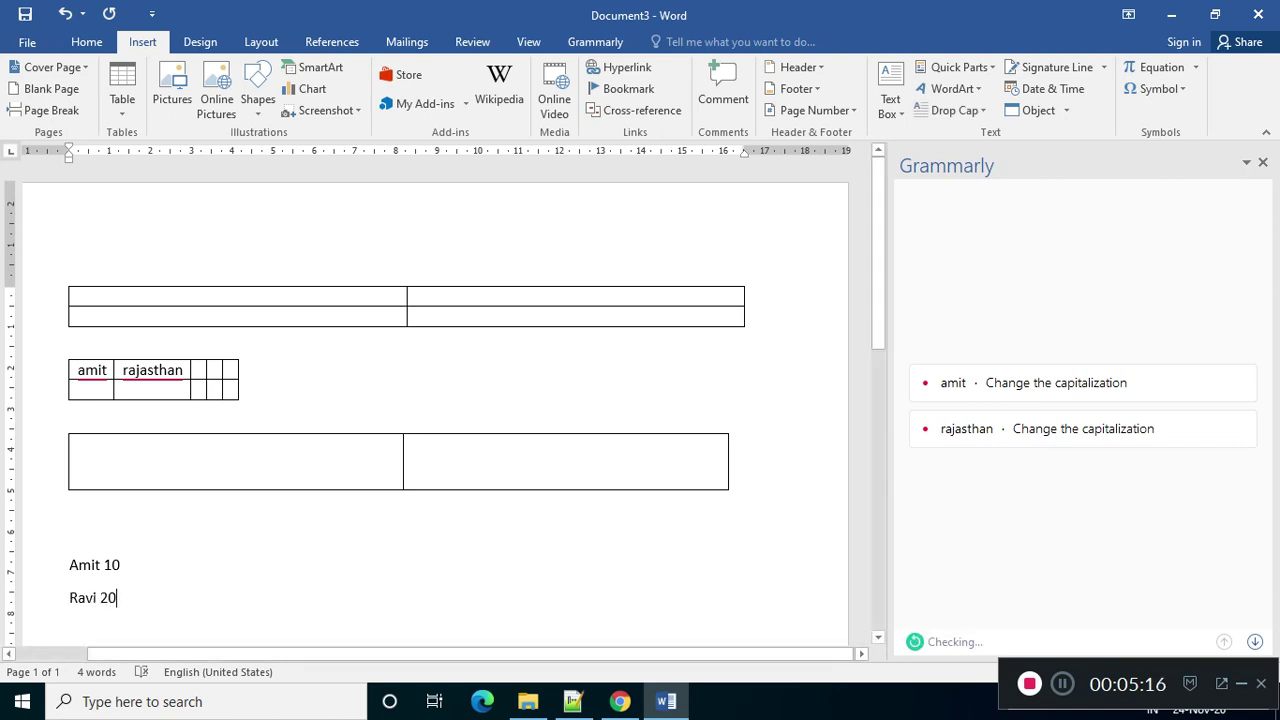
Step: Try converting the two text lines to a one-column table with text separated at paragraphs, and undo the conversion
drag(69, 565, 126, 599)
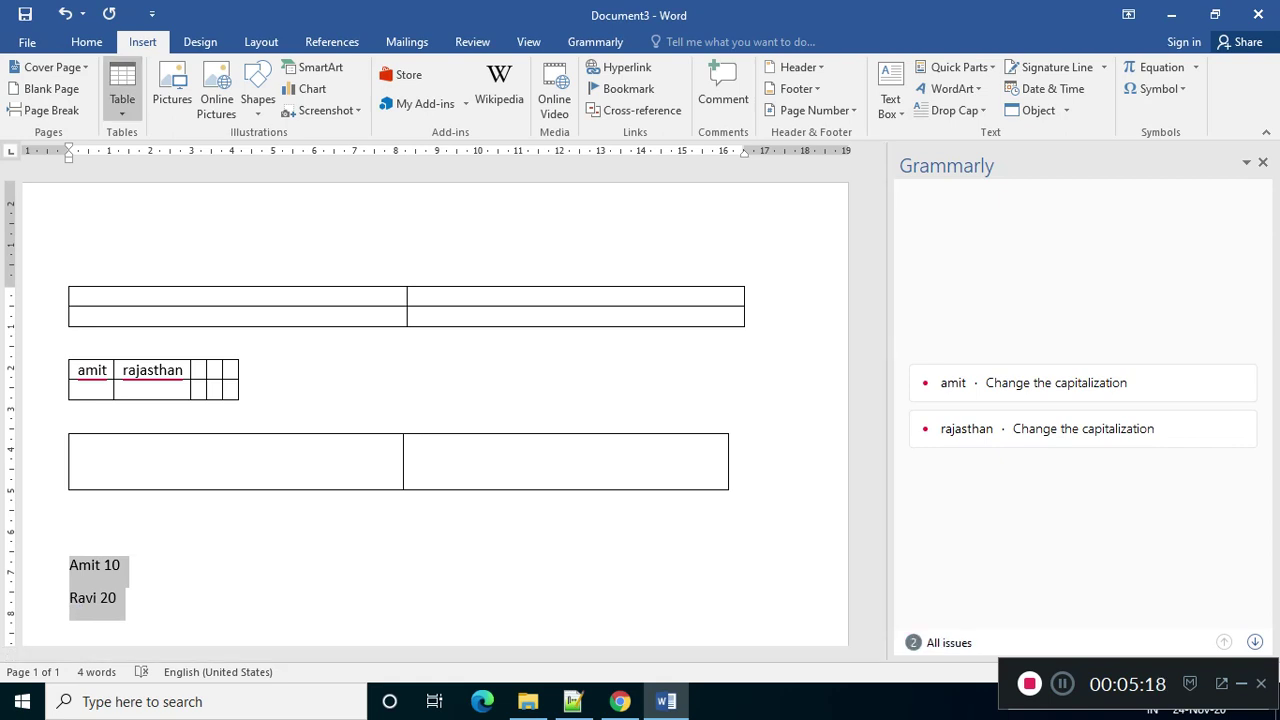
click(122, 98)
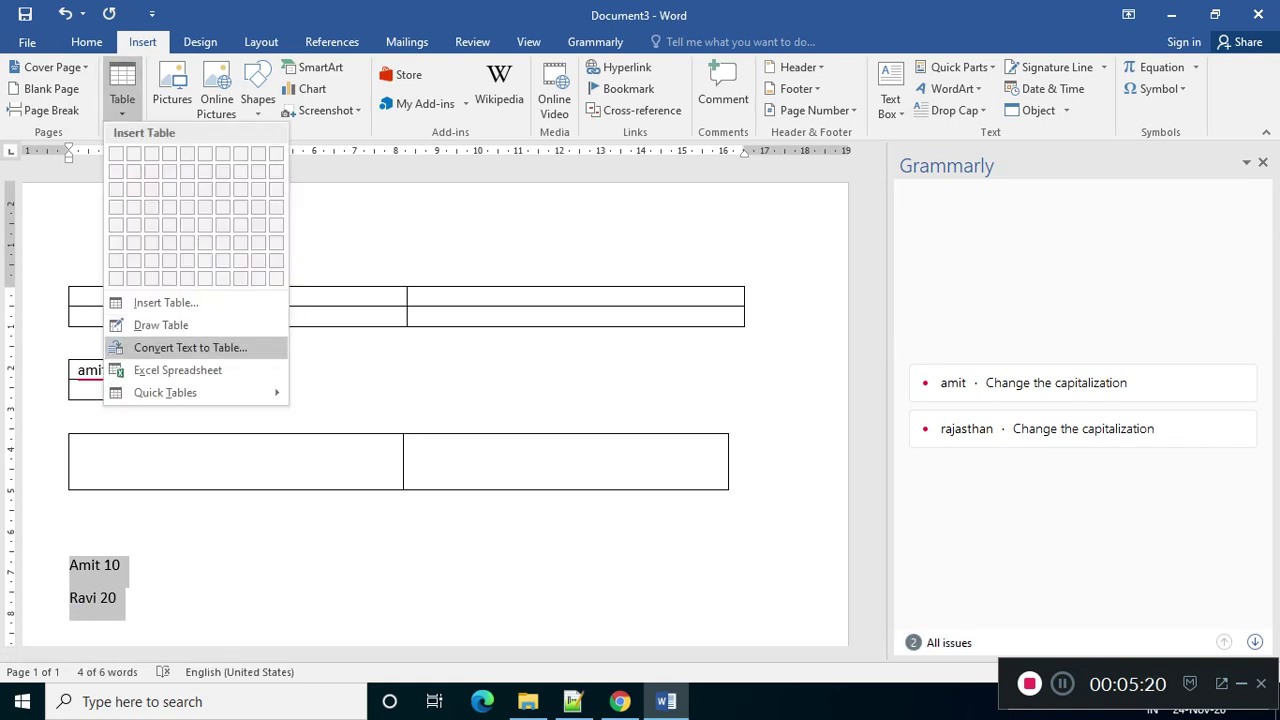
click(190, 347)
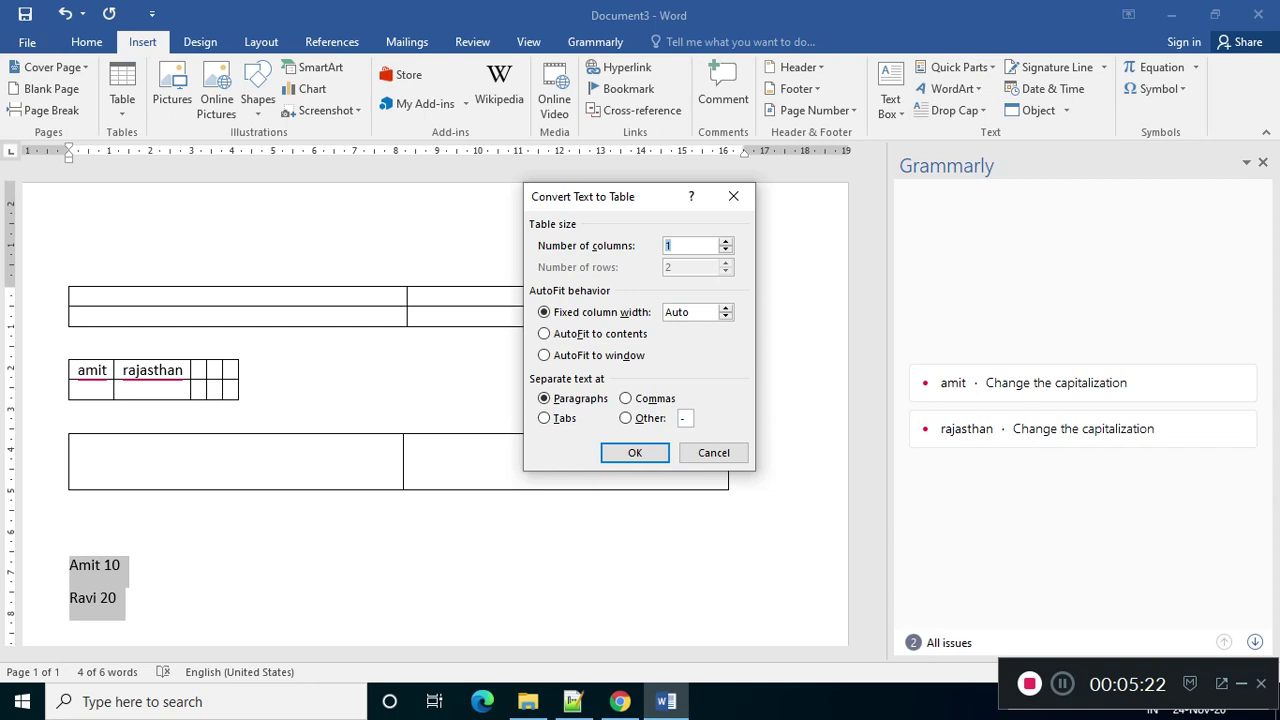
click(635, 453)
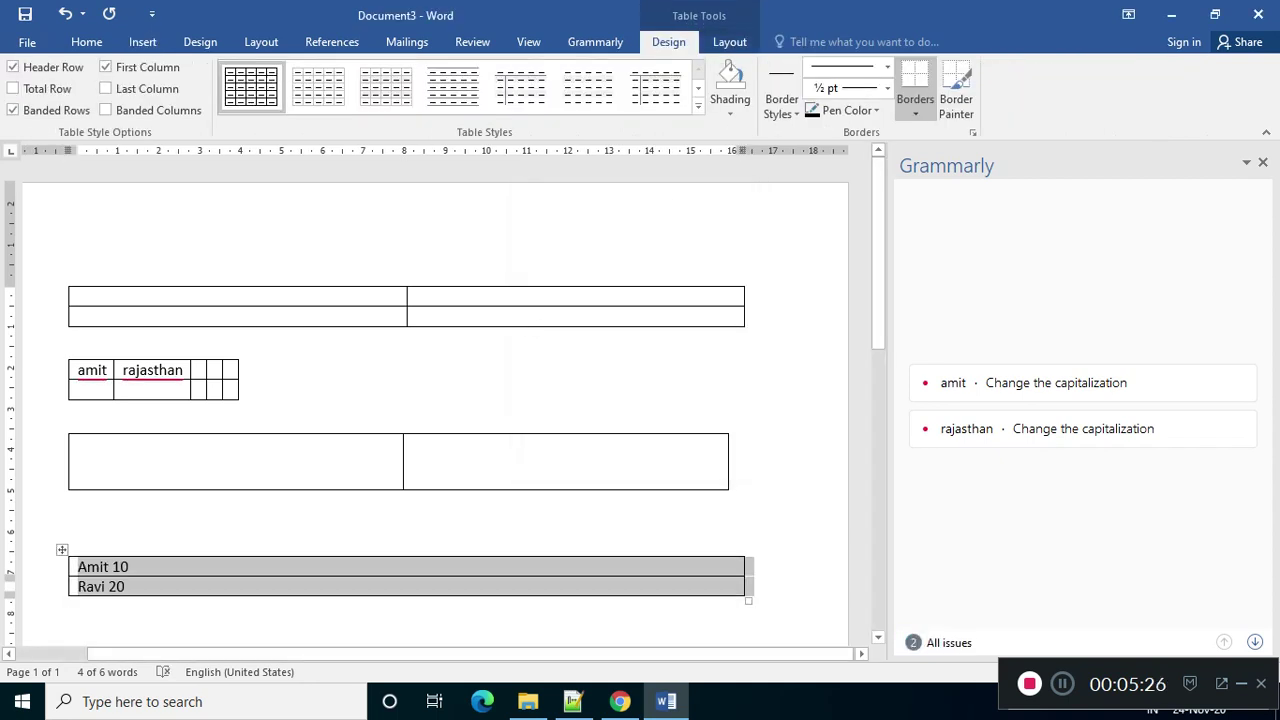
key(ctrl+z)
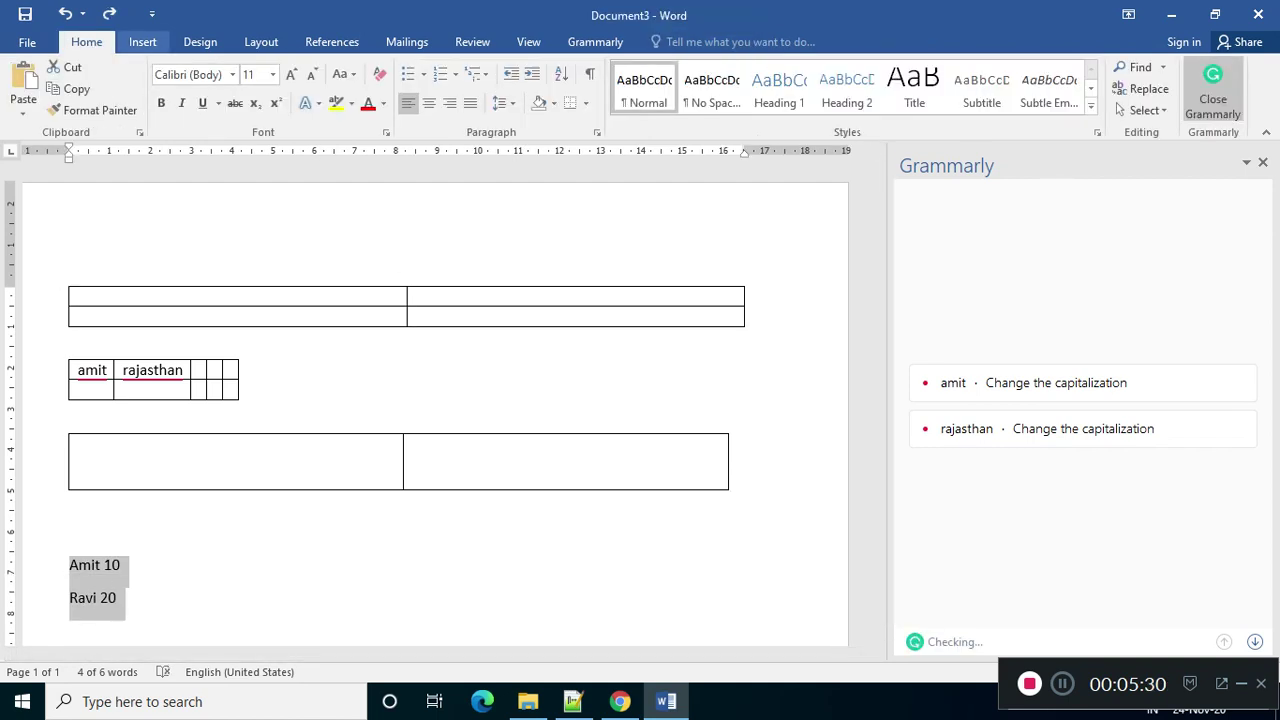
Step: Try converting the same two lines to a table with 2 columns, separating the text at paragraphs, and undo it
click(142, 41)
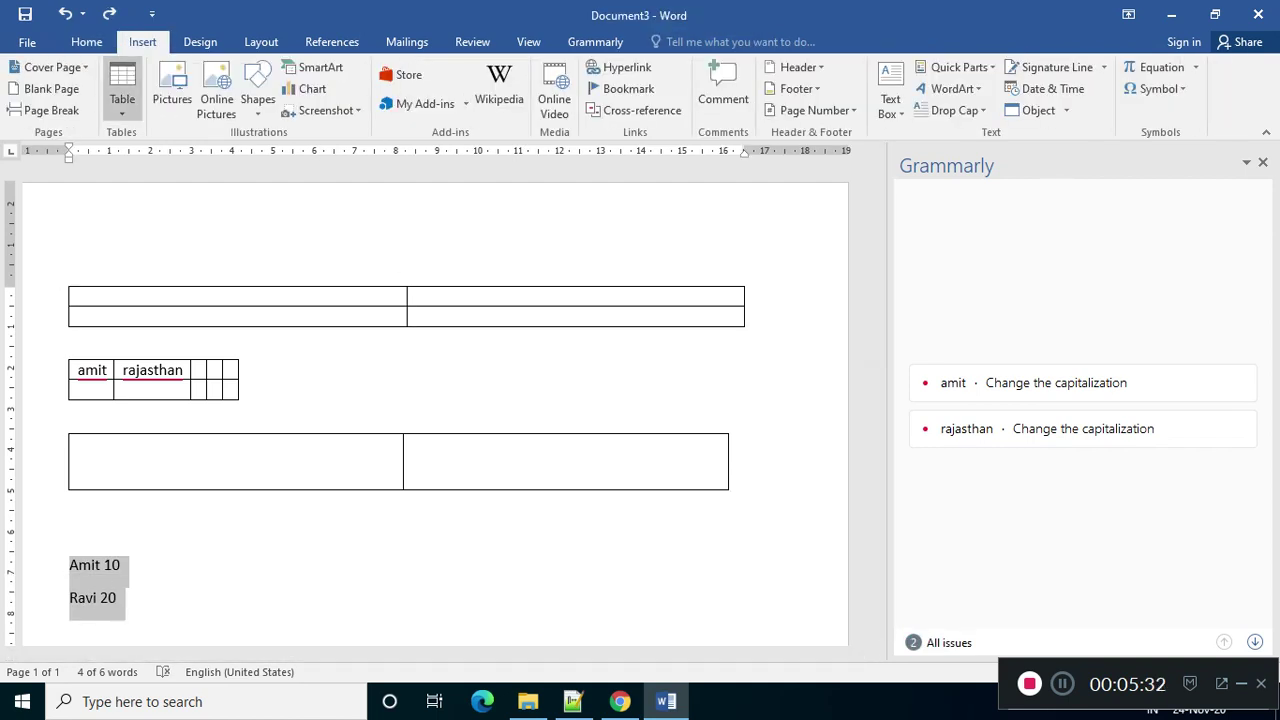
click(122, 95)
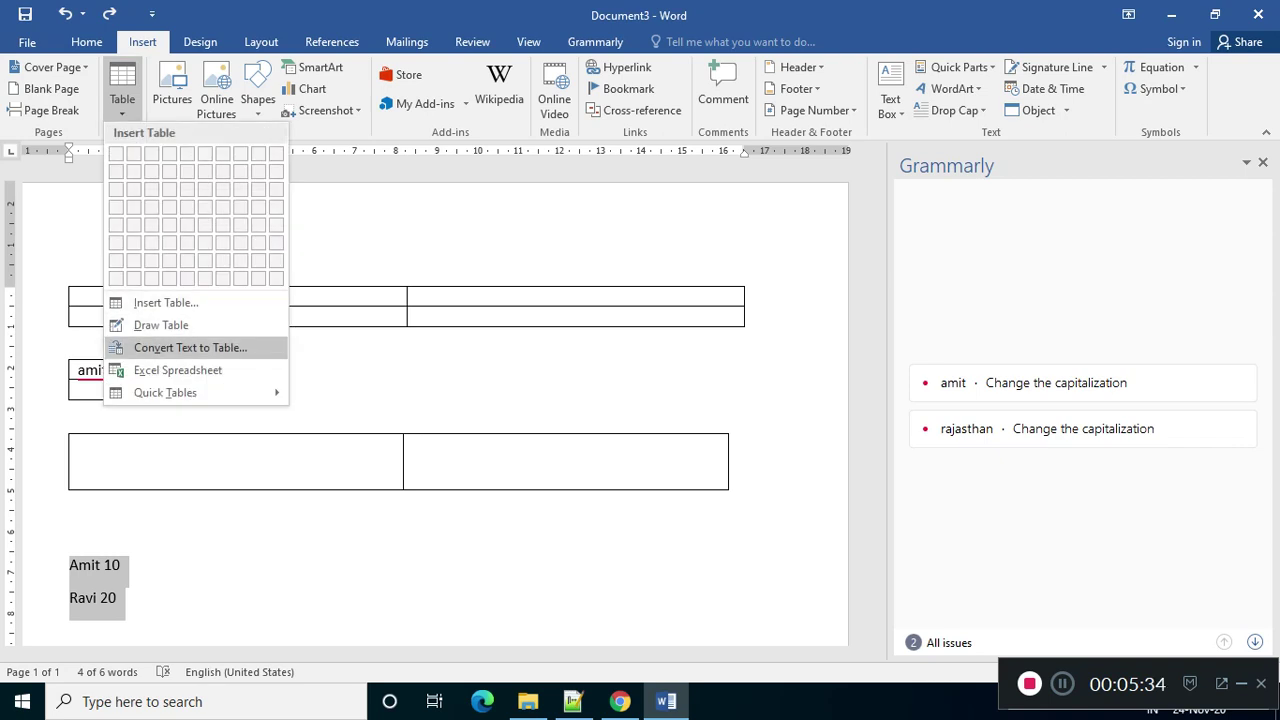
click(190, 347)
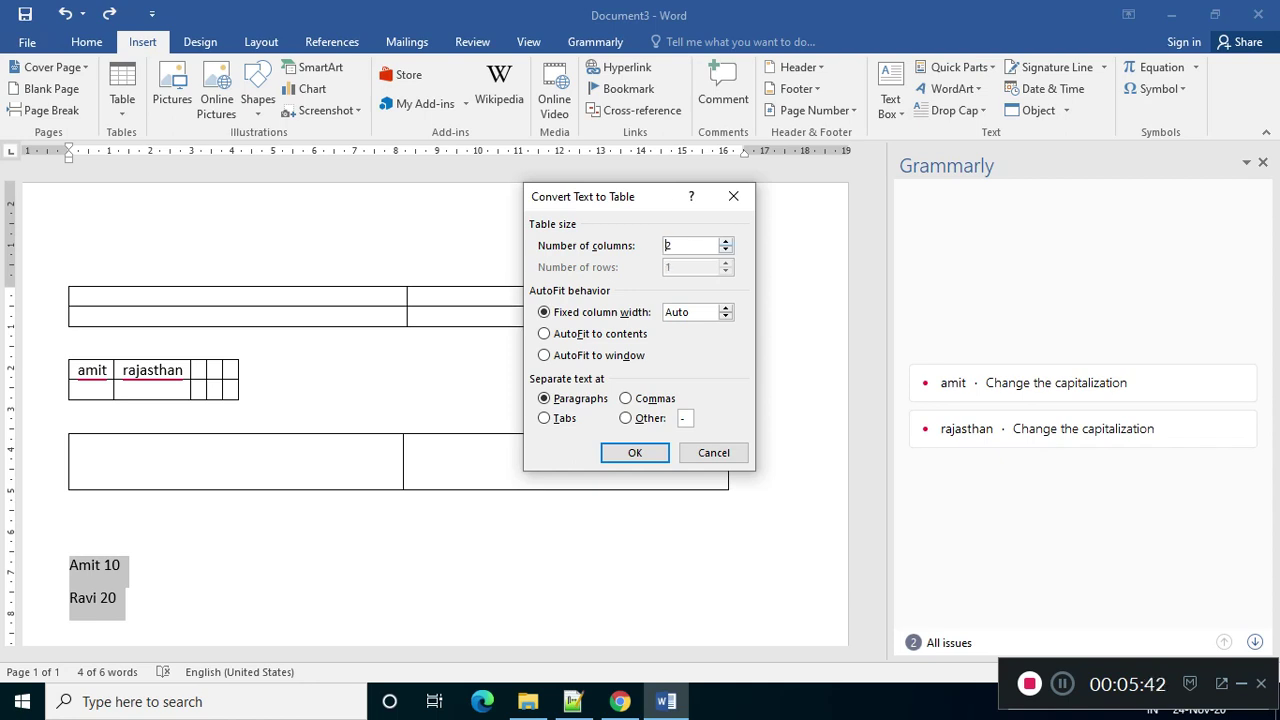
key(Return)
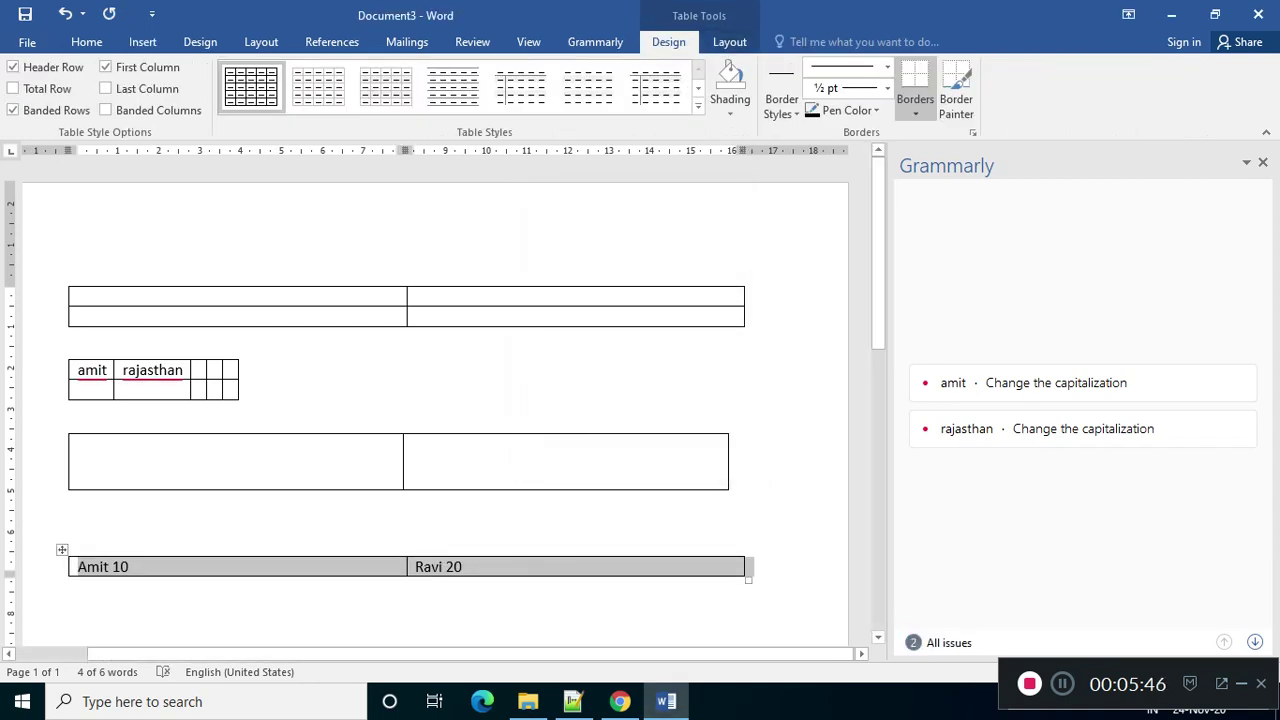
key(ctrl+z)
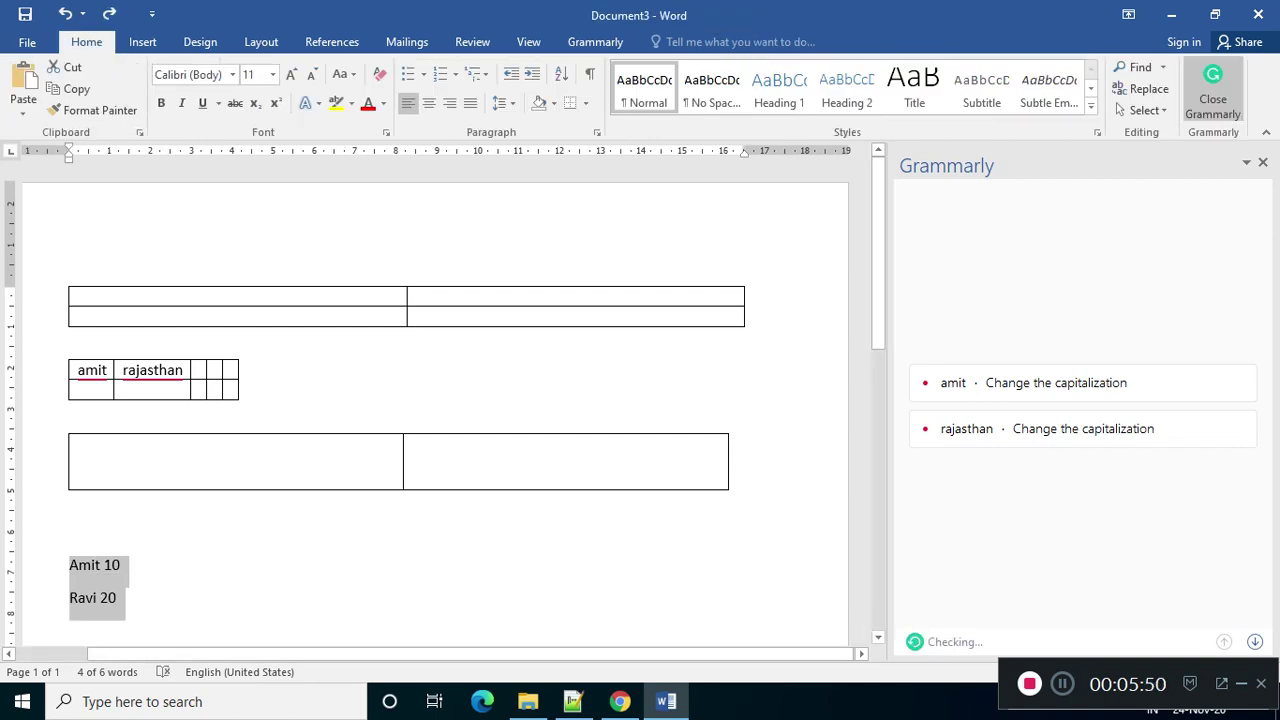
Step: Remove the numbers 10 and 20 from the two text lines, keeping only the first names
click(123, 566)
key(BackSpace)
key(BackSpace)
key(BackSpace)
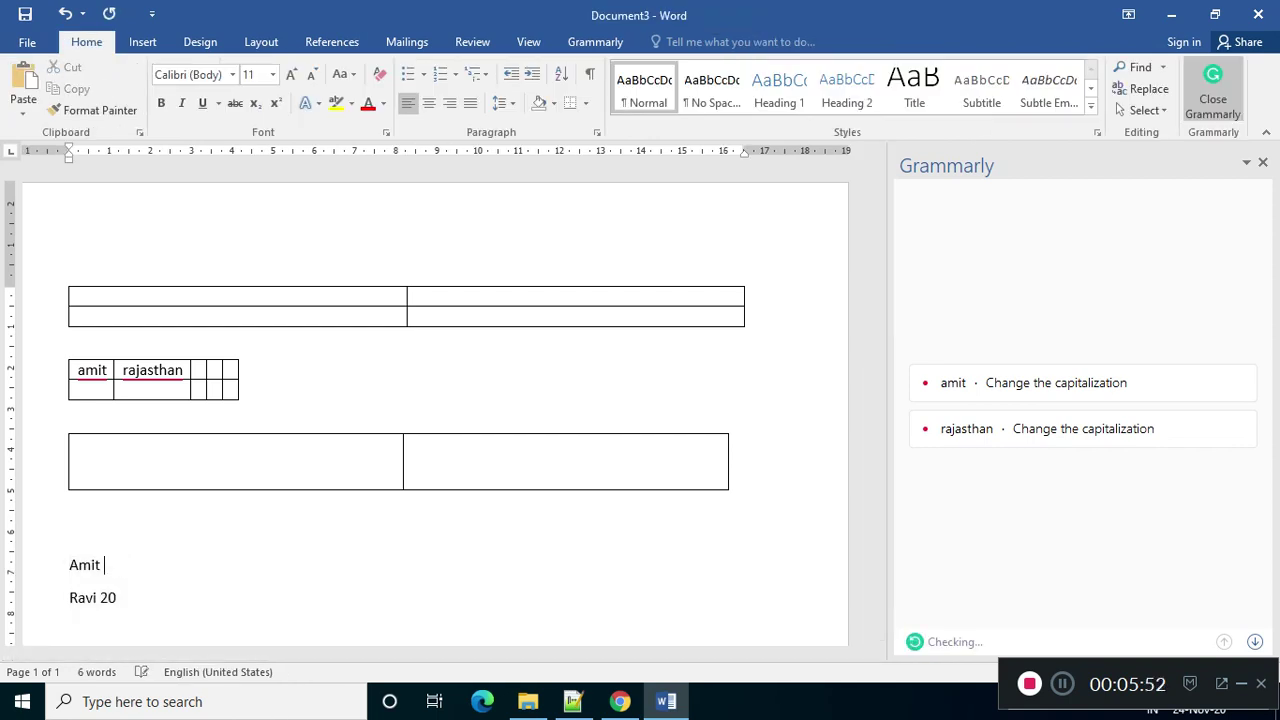
click(108, 598)
key(BackSpace)
key(BackSpace)
key(BackSpace)
Step: Add three more lines of text below the two names, each holding one first name
text(Ajay)
key(Return)
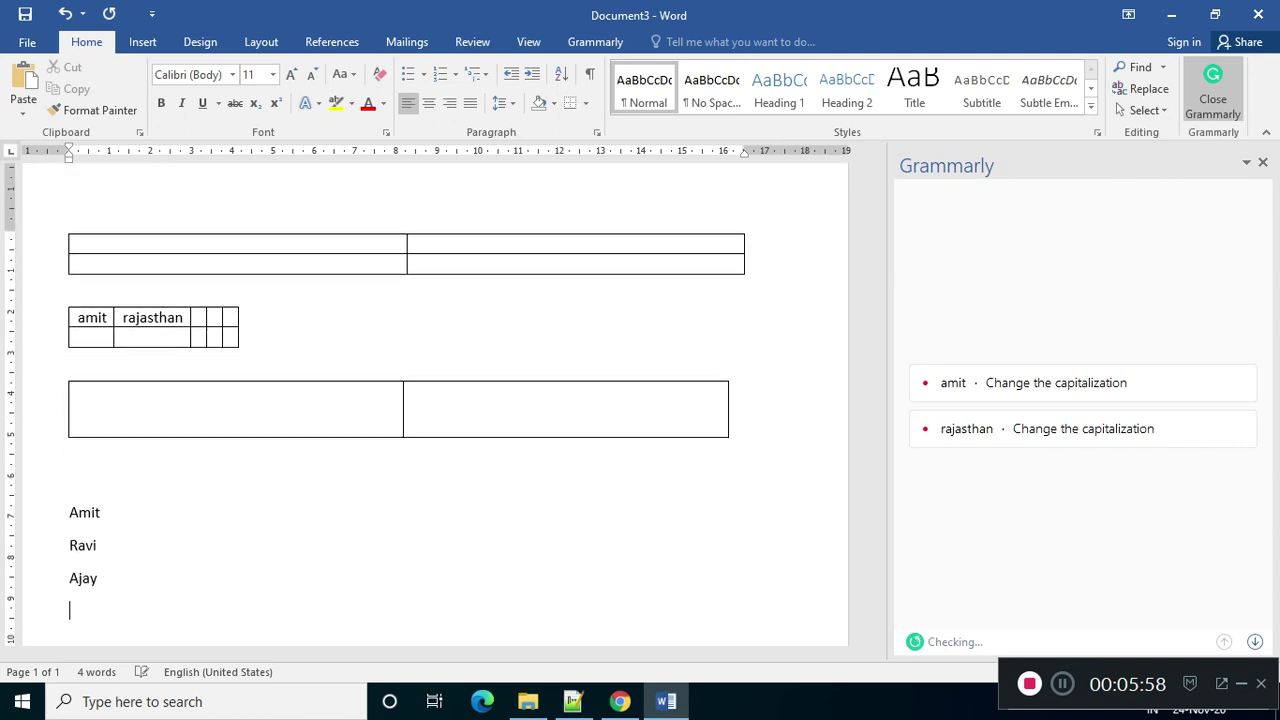
text(rohit)
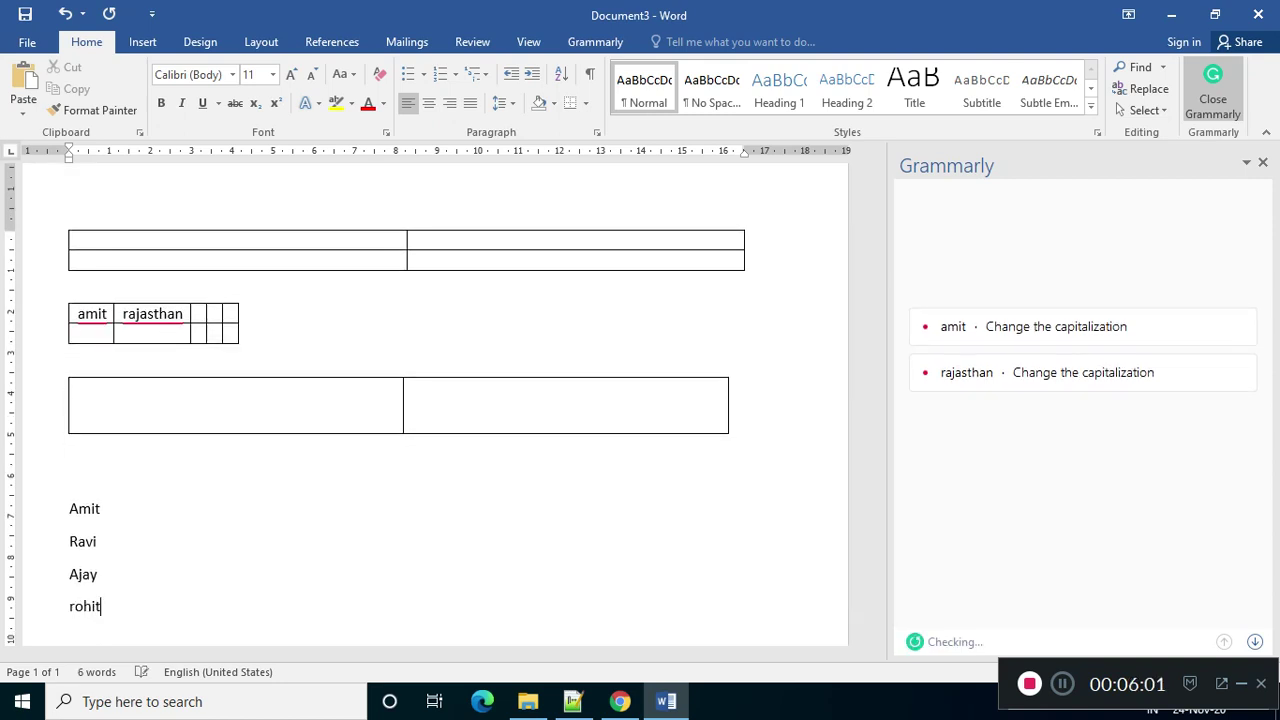
key(Return)
text(mayank)
key(Return)
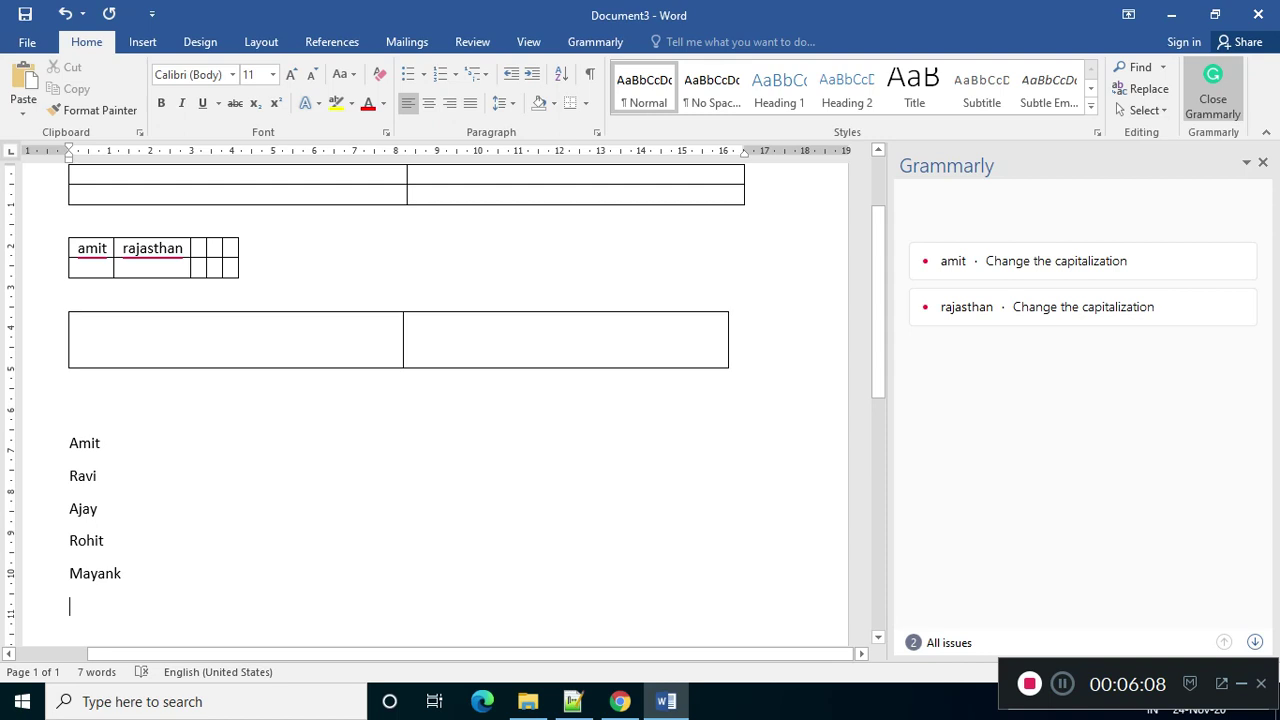
Step: Convert the five lines of names to a table with 5 columns, fixed column width Auto, separating the text at paragraphs
drag(72, 605, 68, 443)
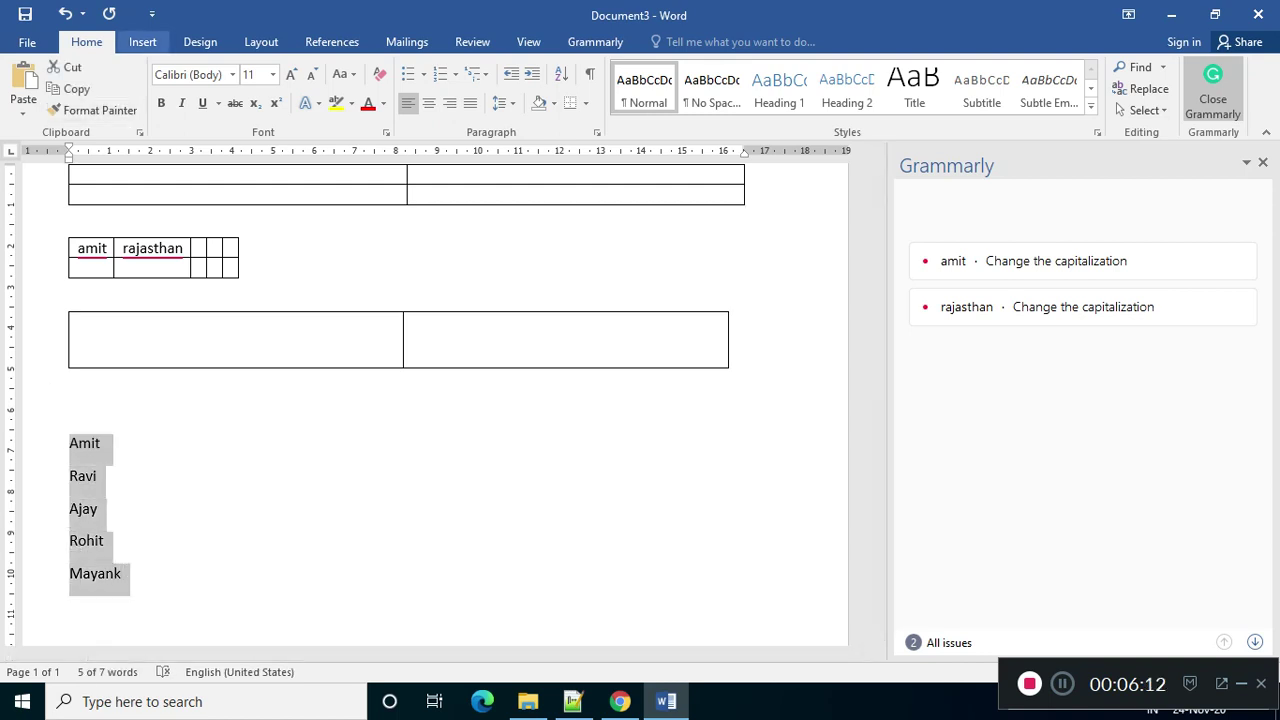
click(142, 41)
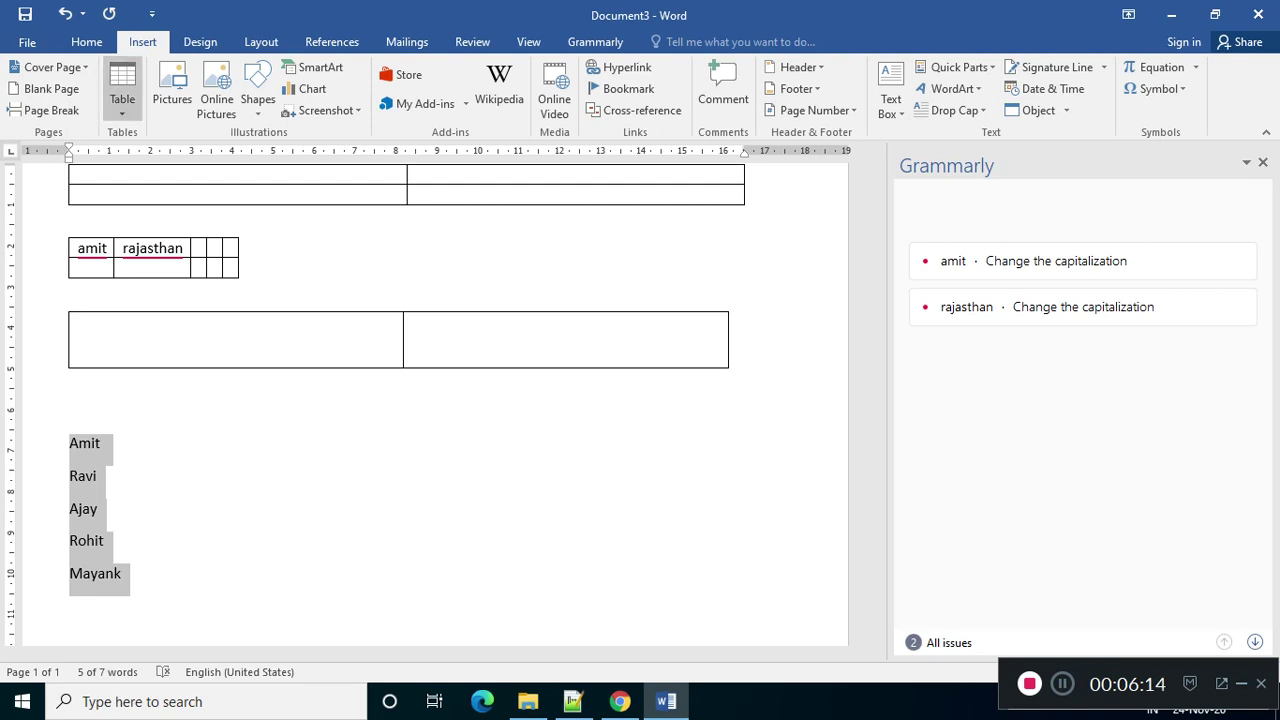
click(122, 100)
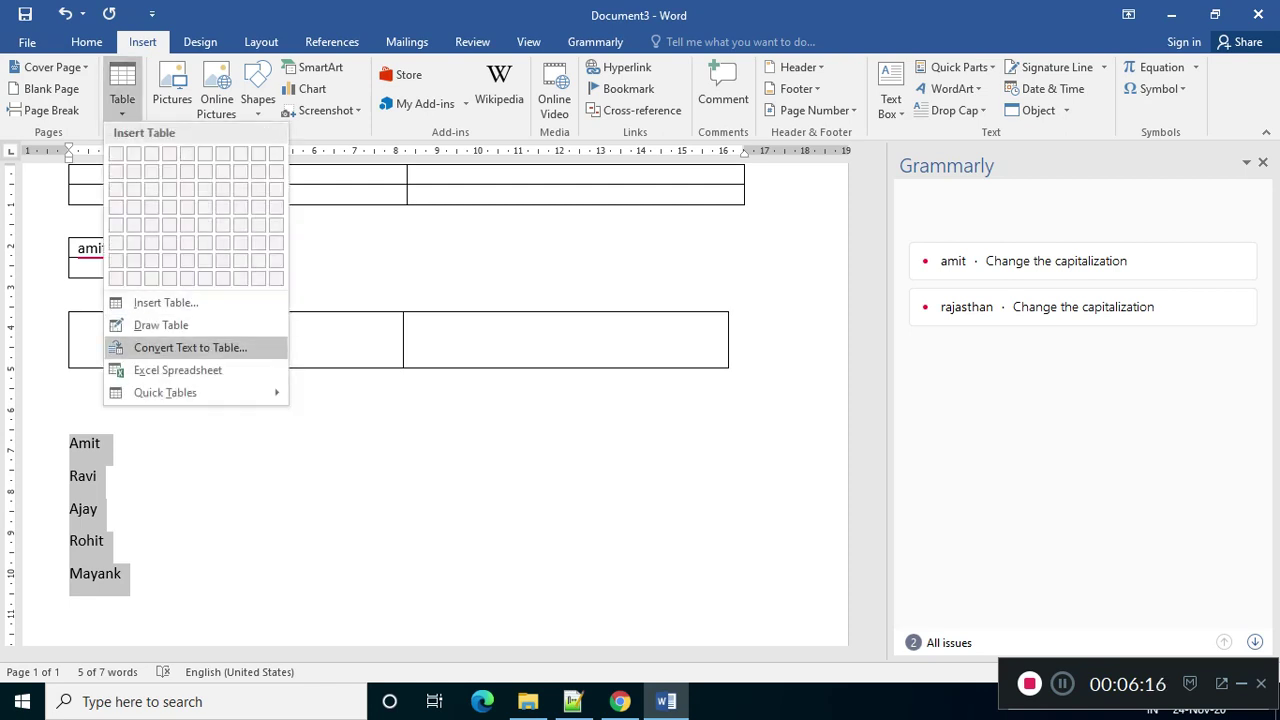
click(190, 347)
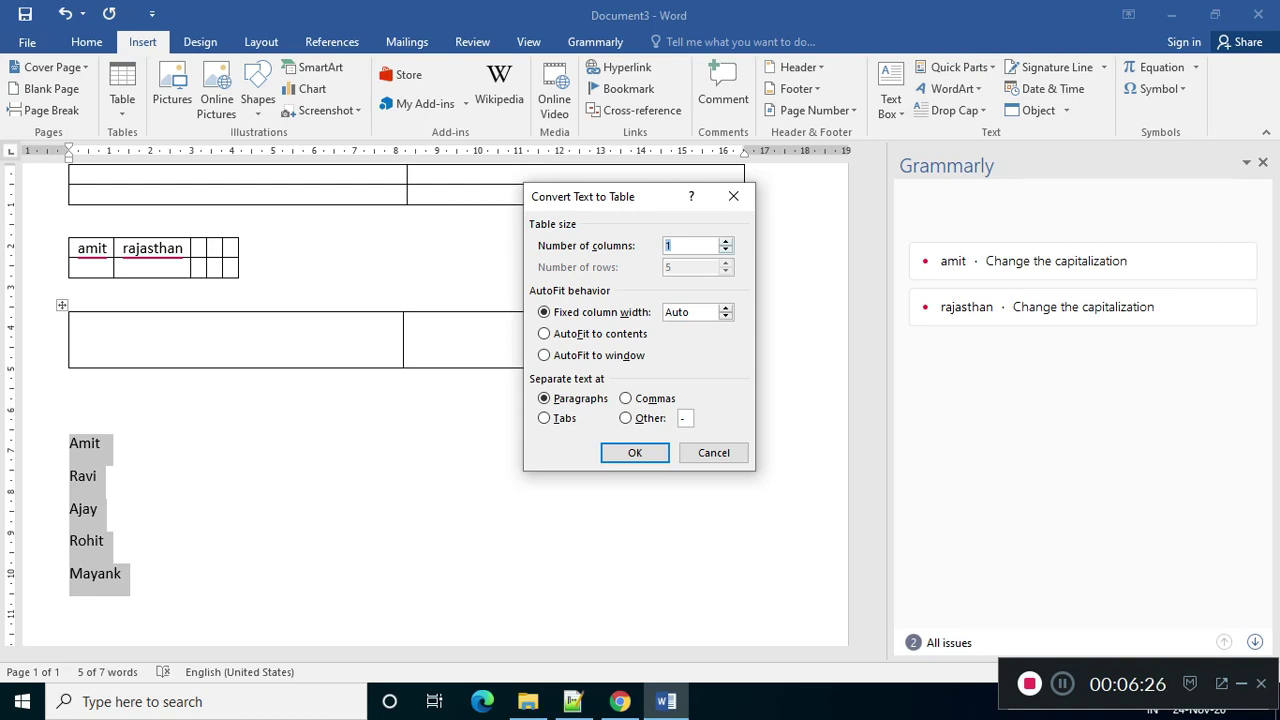
text(2)
click(726, 241)
click(726, 241)
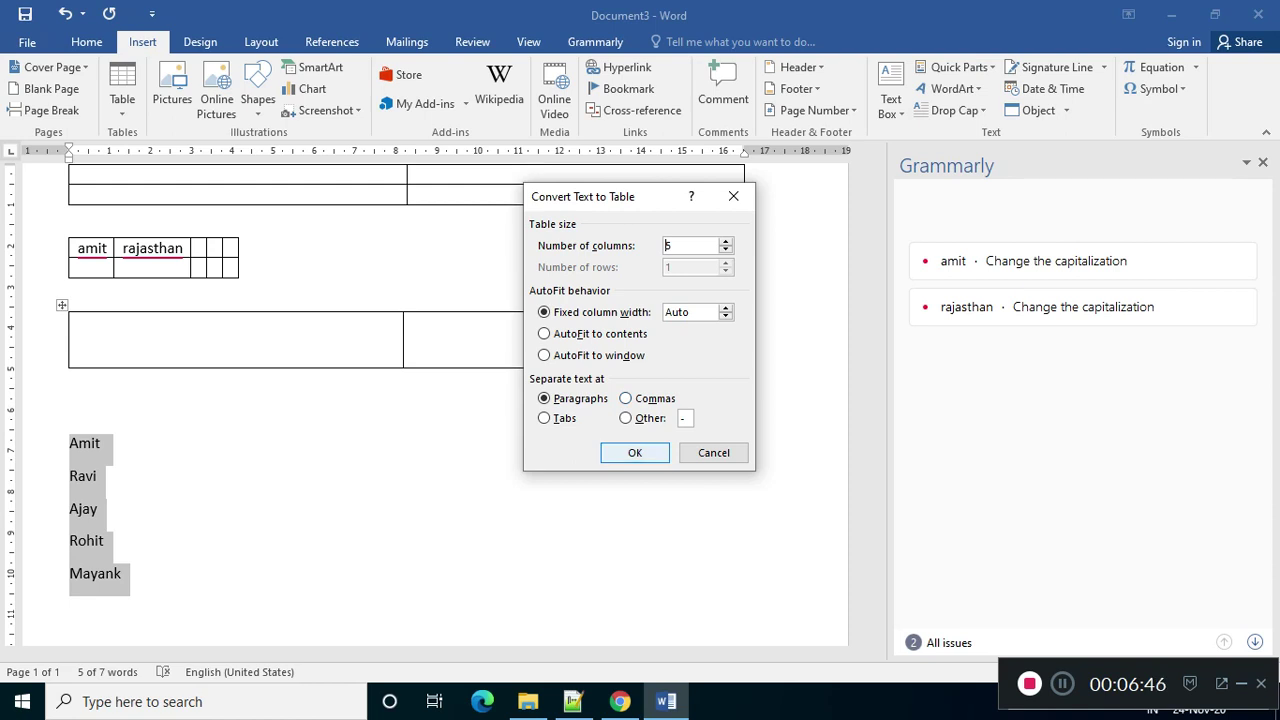
key(Return)
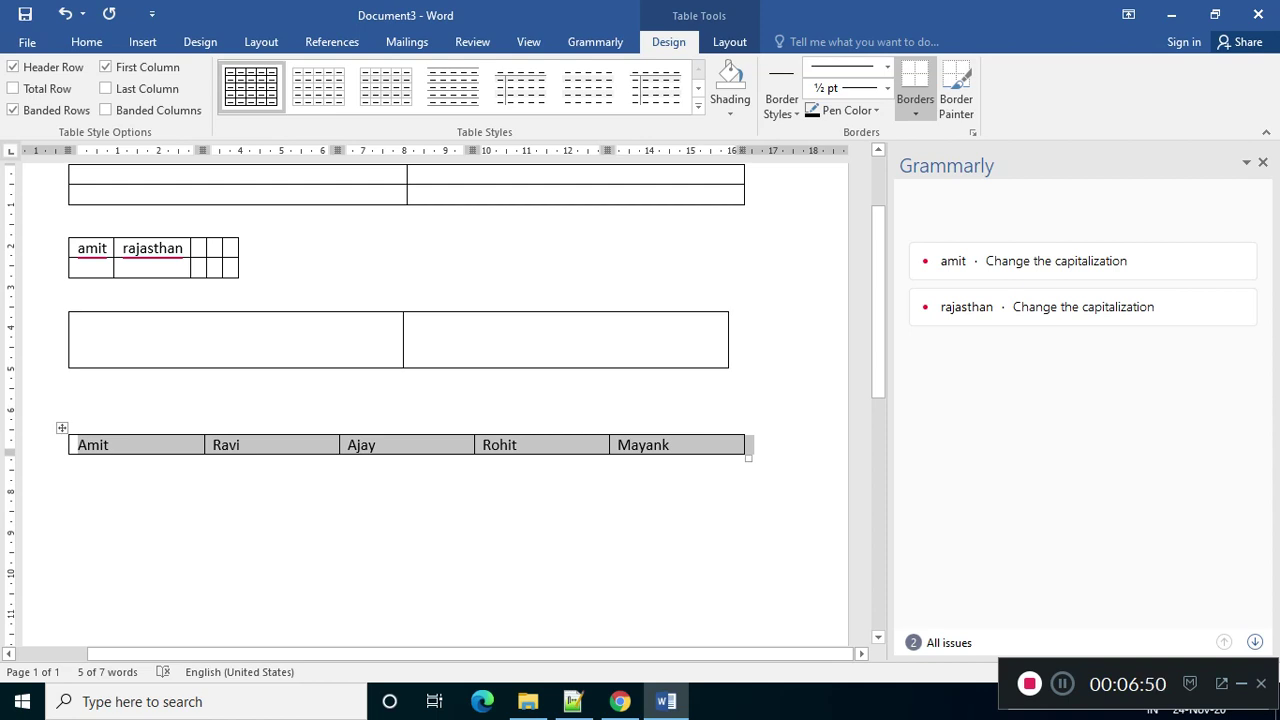
Step: Add blank lines below the one-row table of names
click(70, 466)
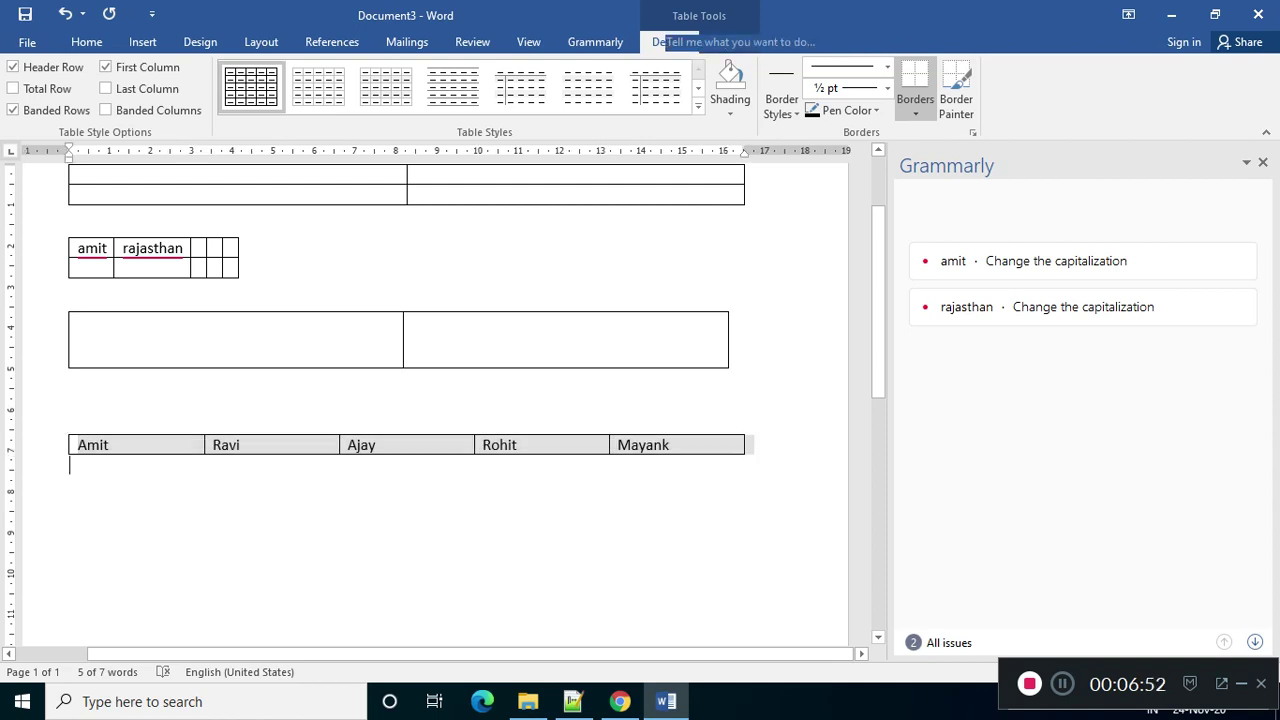
click(142, 41)
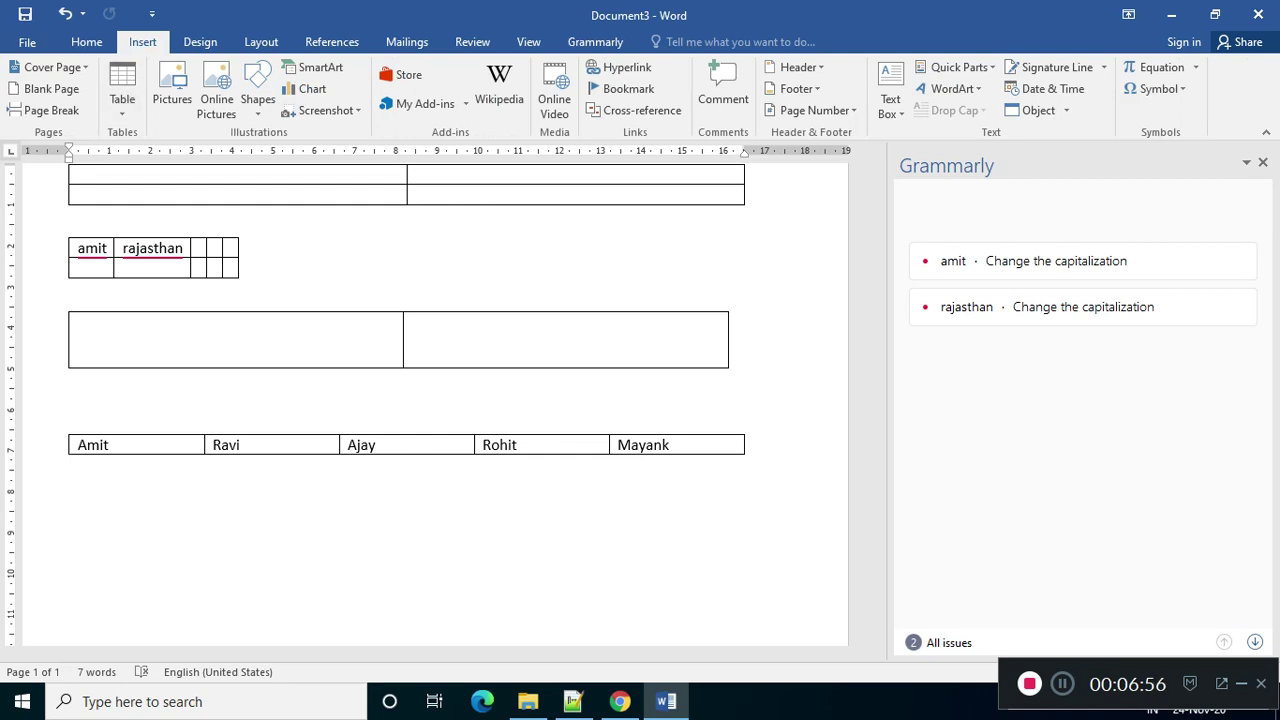
click(122, 95)
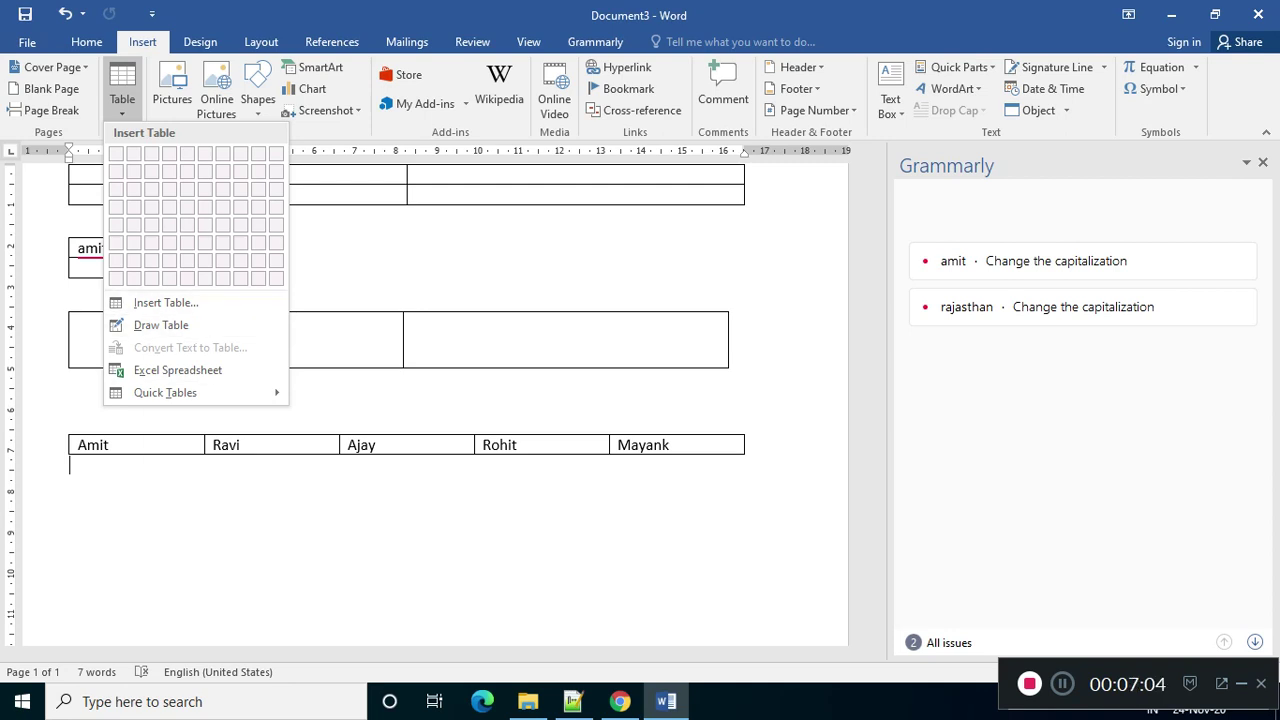
key(Escape)
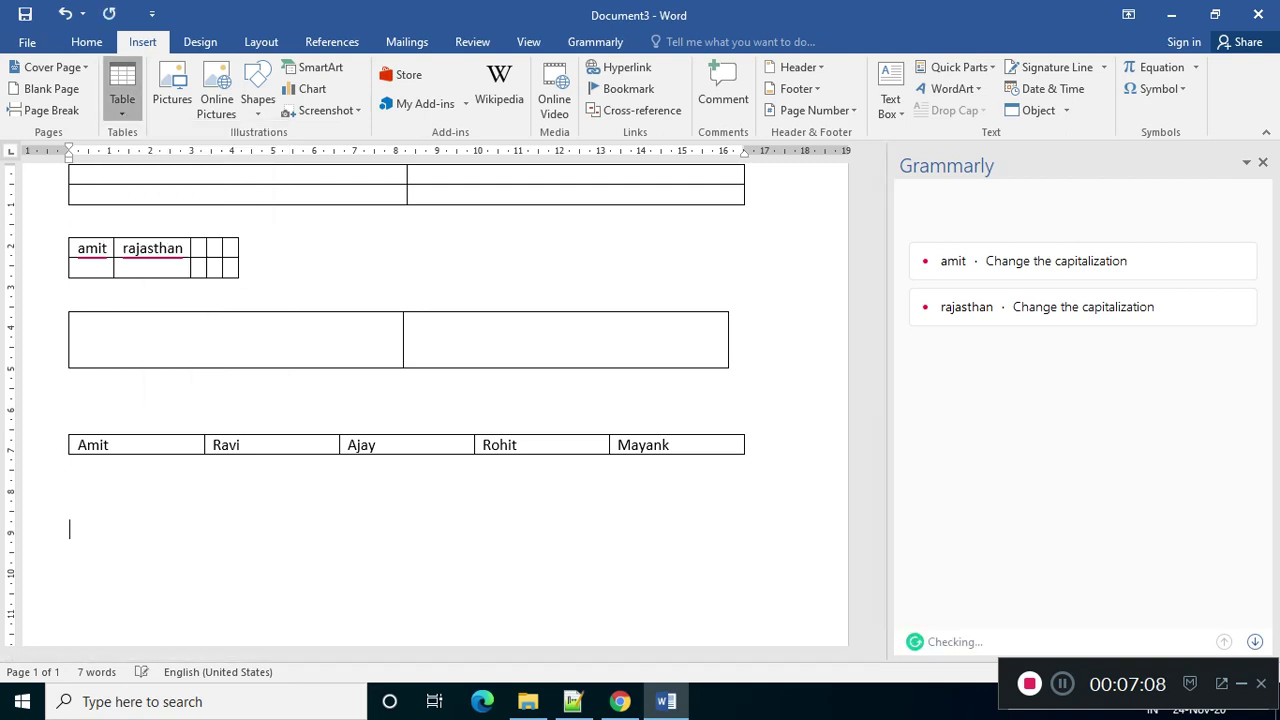
Step: Insert the built-in Calendar 2 quick table below the table of names
click(122, 95)
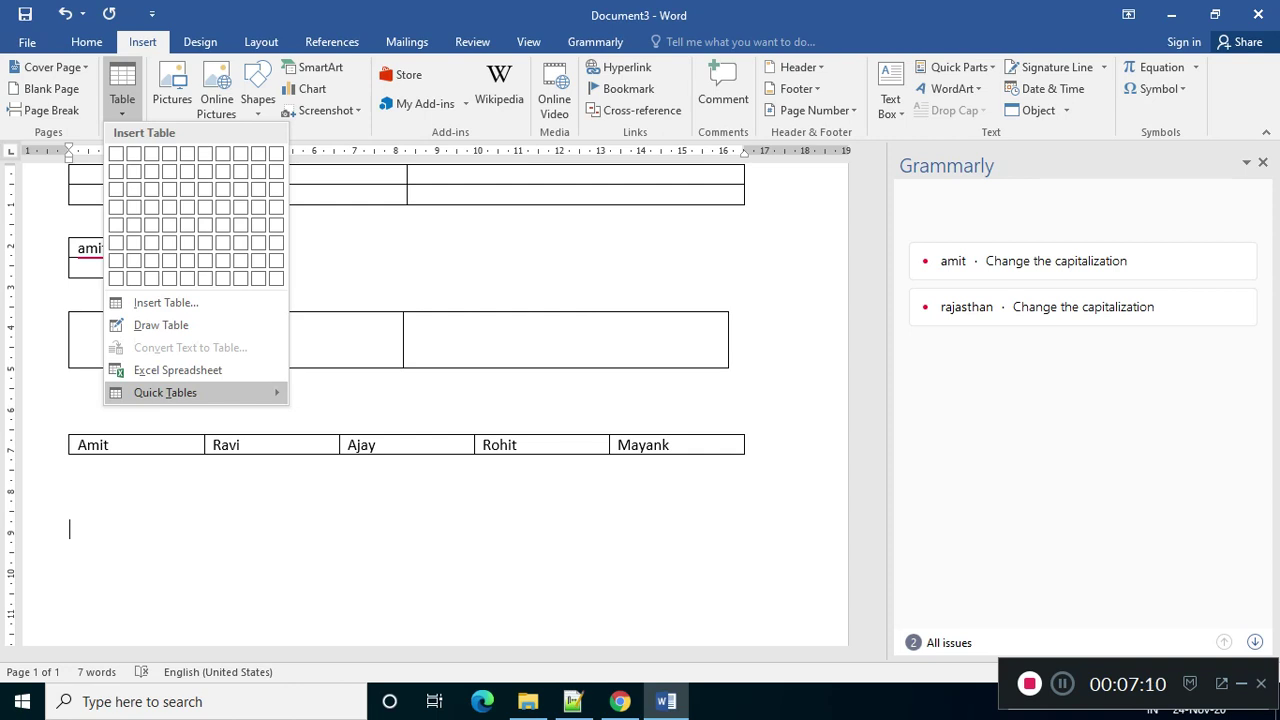
mouse_move(182, 393)
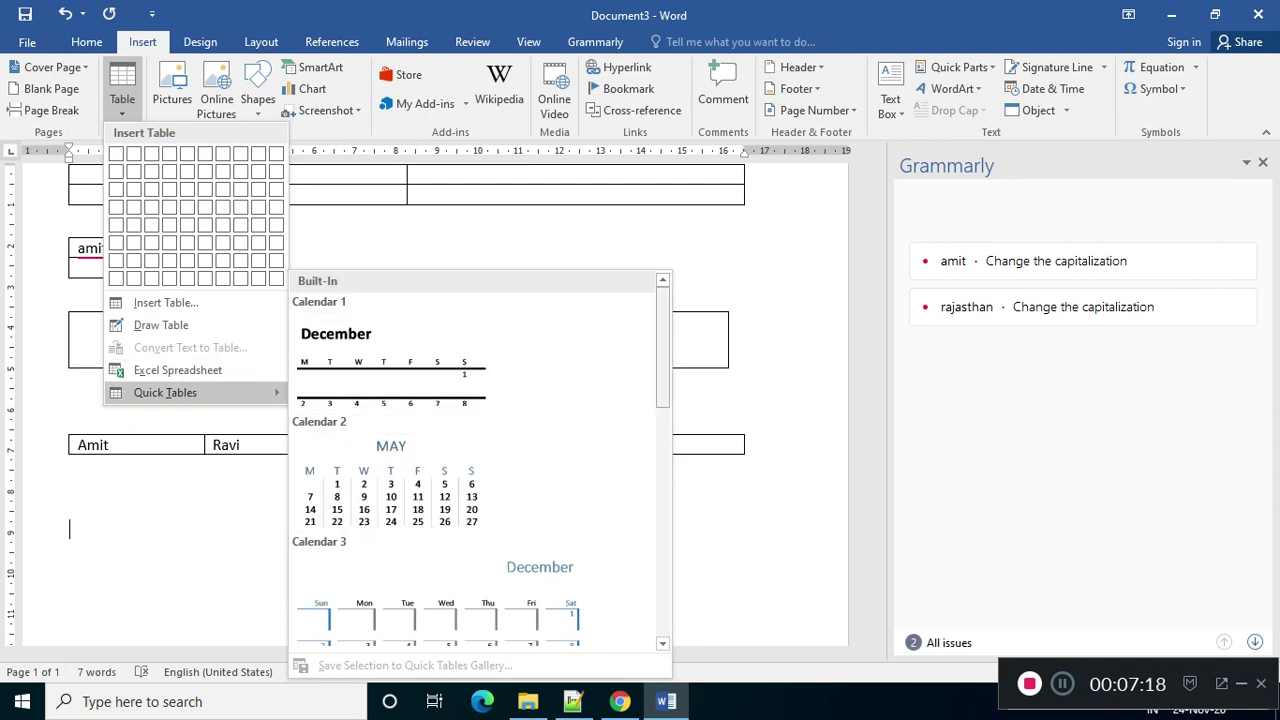
drag(663, 350, 663, 378)
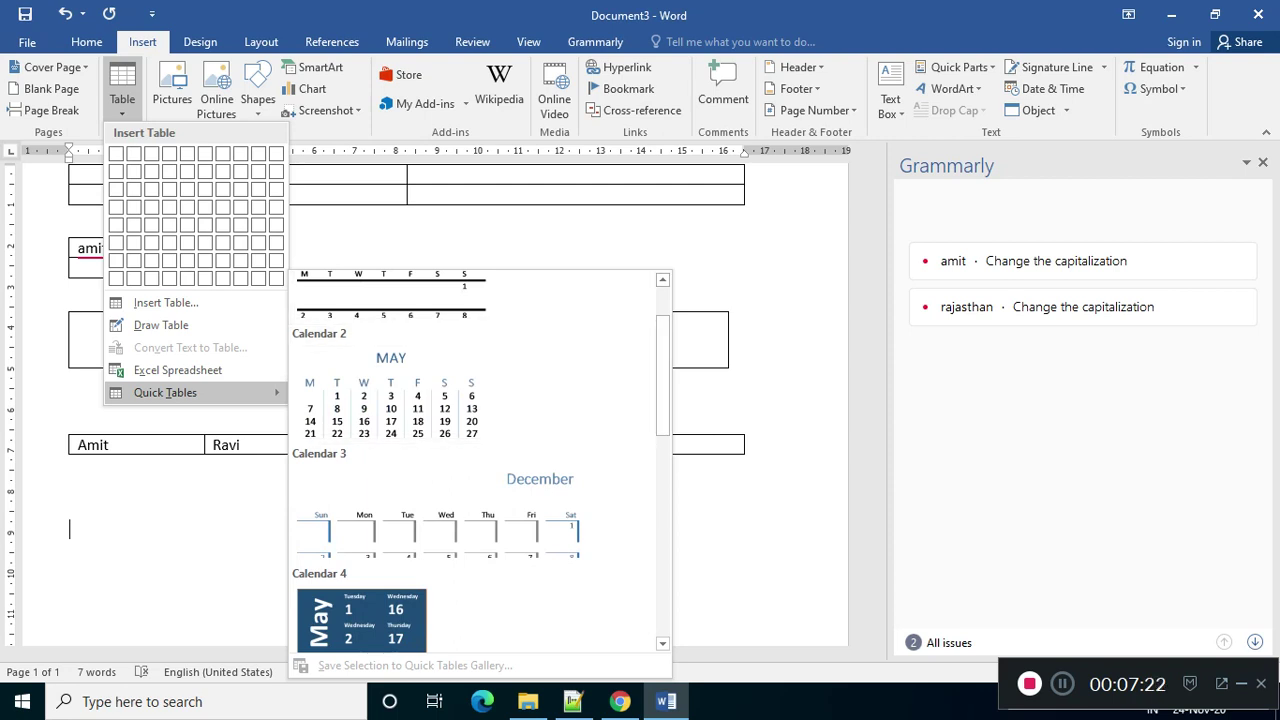
click(663, 280)
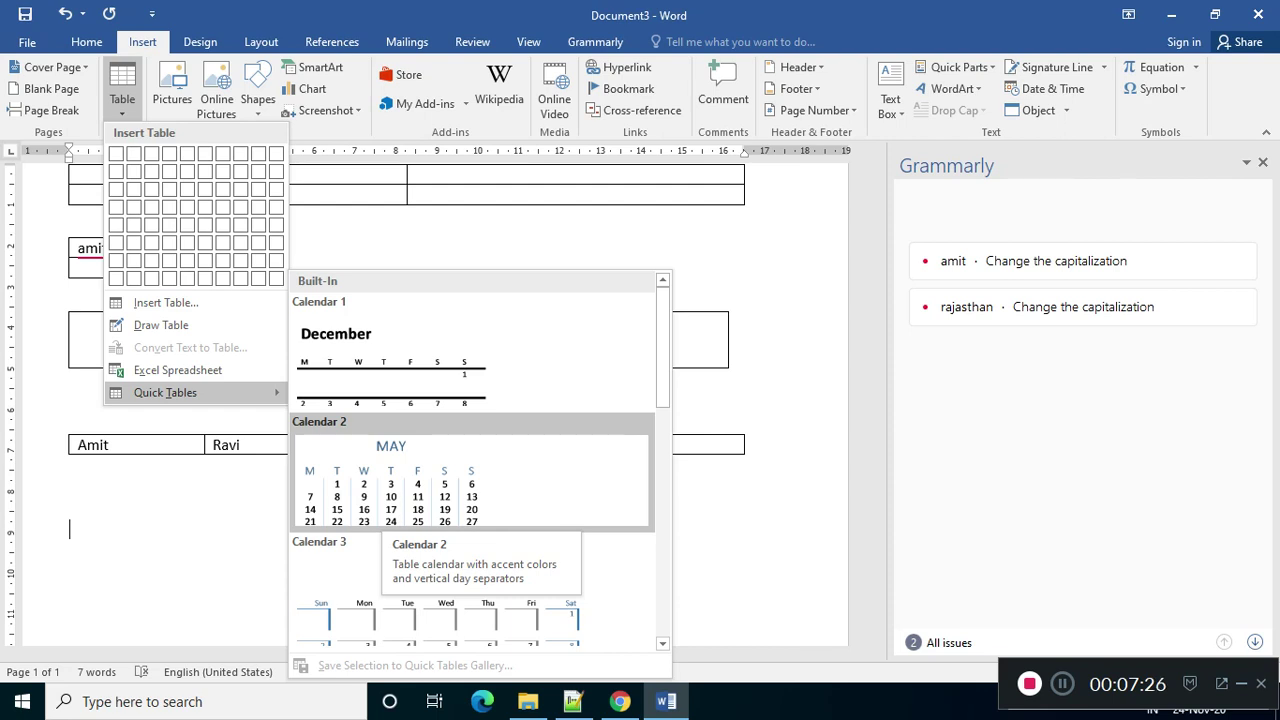
click(400, 495)
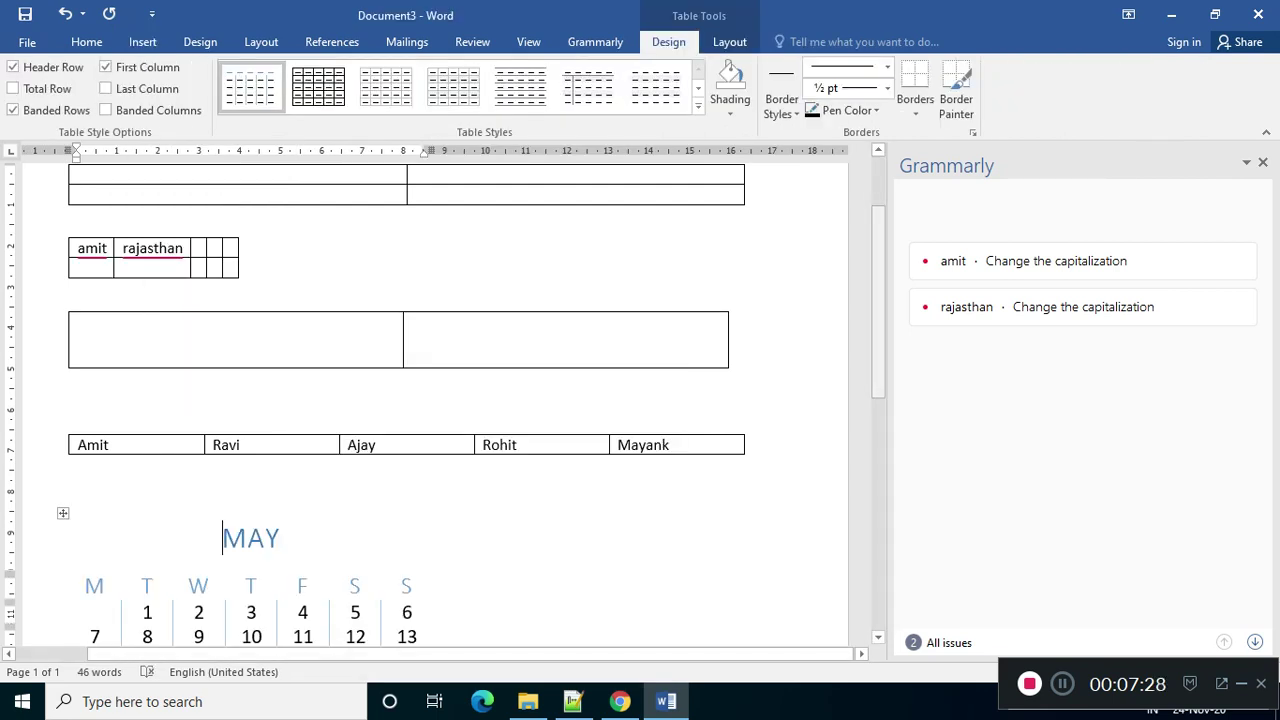
scroll(445, 400, down, 4)
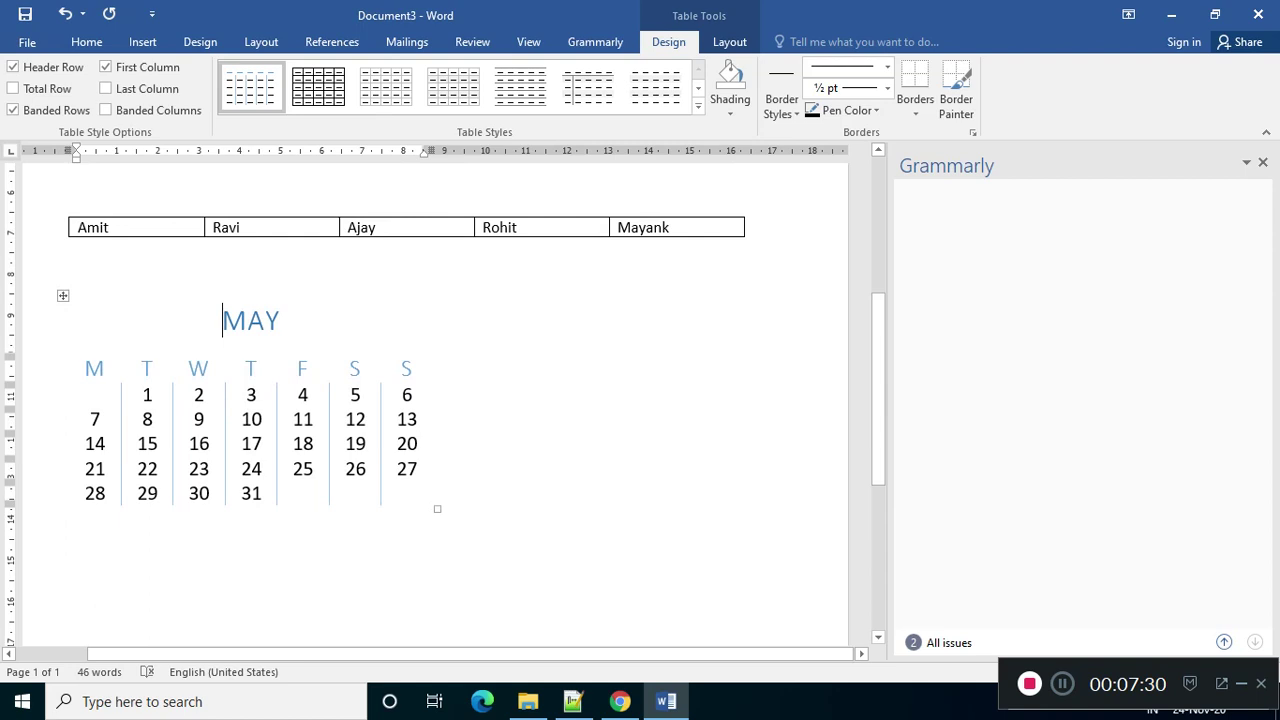
Step: Delete and re-enter the date 3 in the Thursday cell of the calendar's first week
click(258, 395)
key(BackSpace)
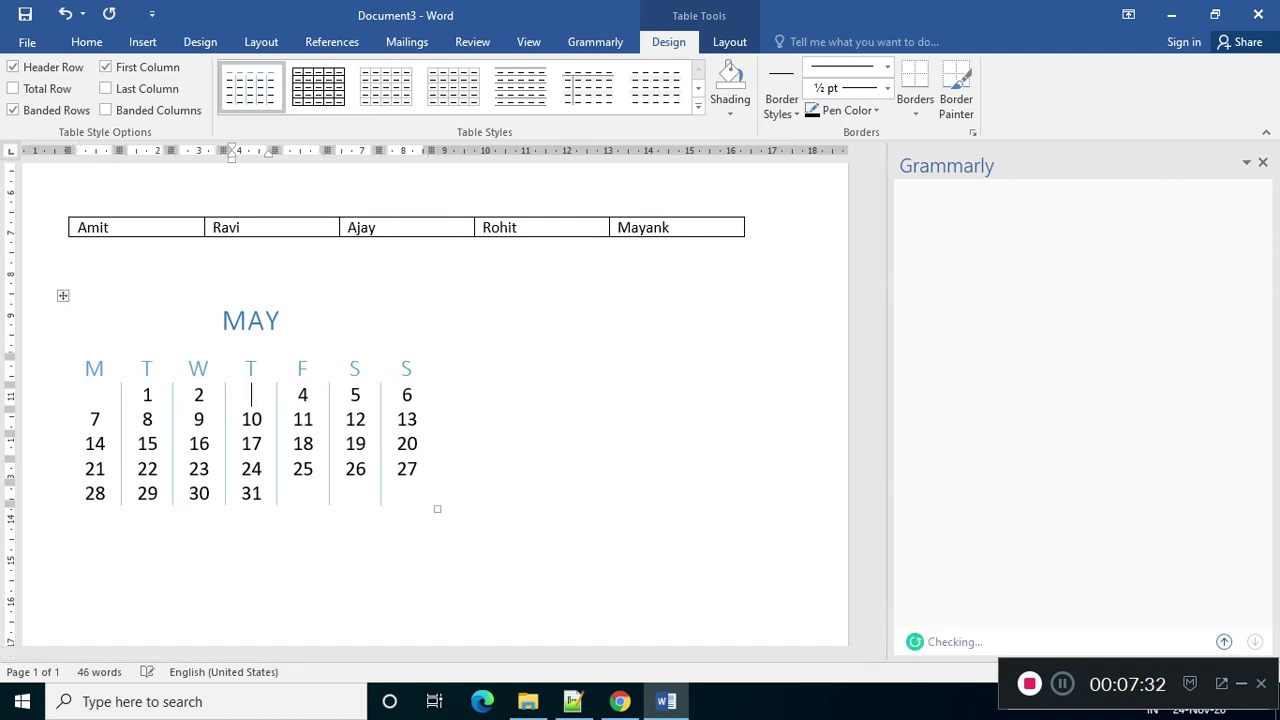
text(3)
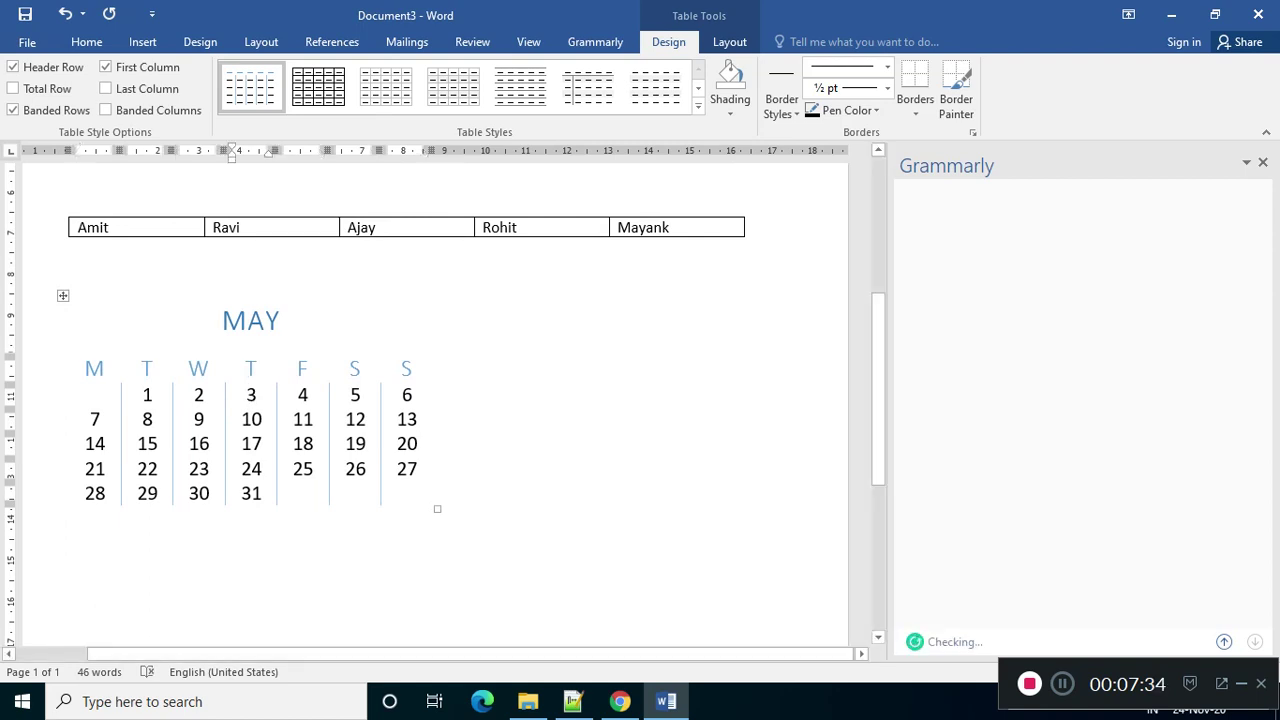
click(199, 468)
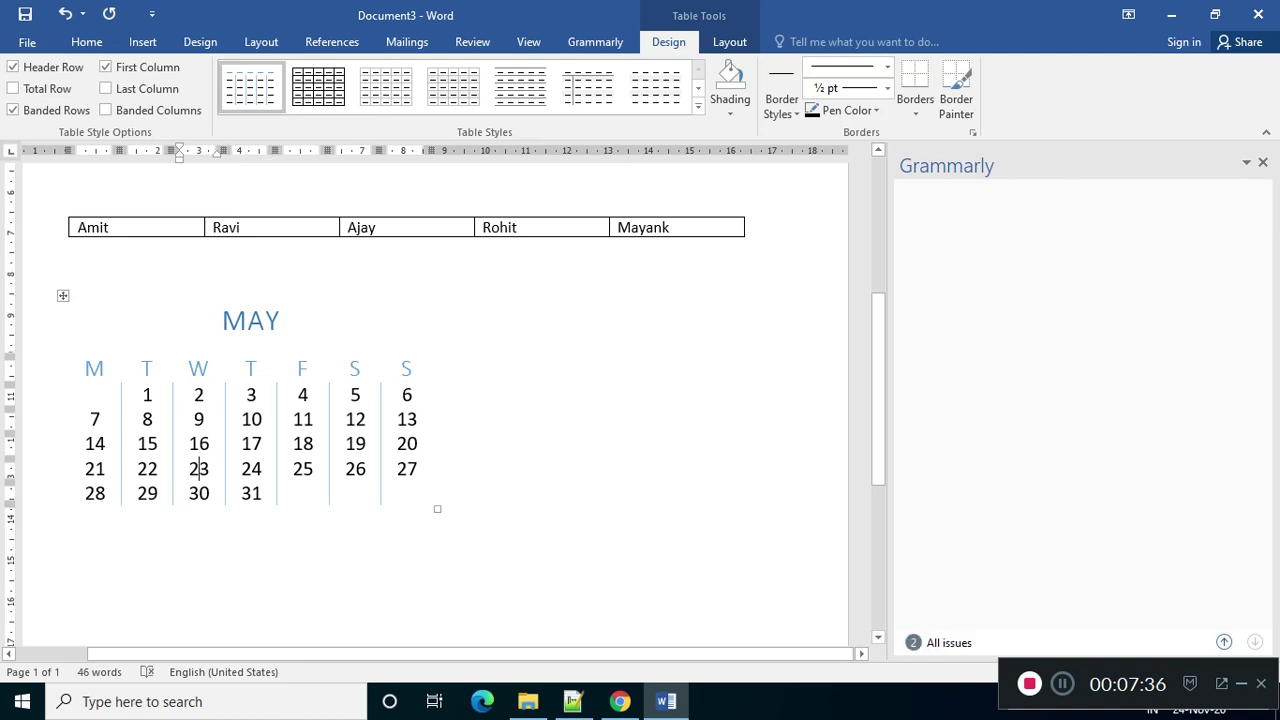
click(199, 493)
Step: Clear the contents of the whole May calendar, and undo back to before the calendar was inserted
click(63, 296)
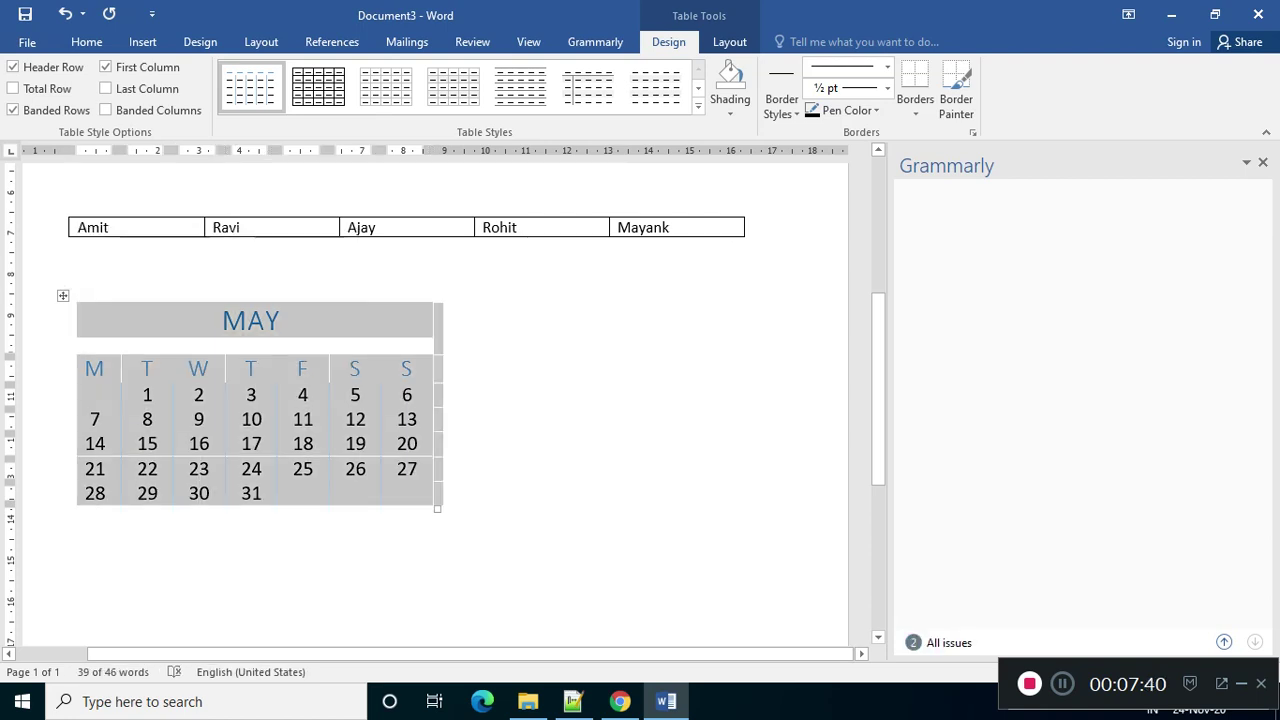
key(Delete)
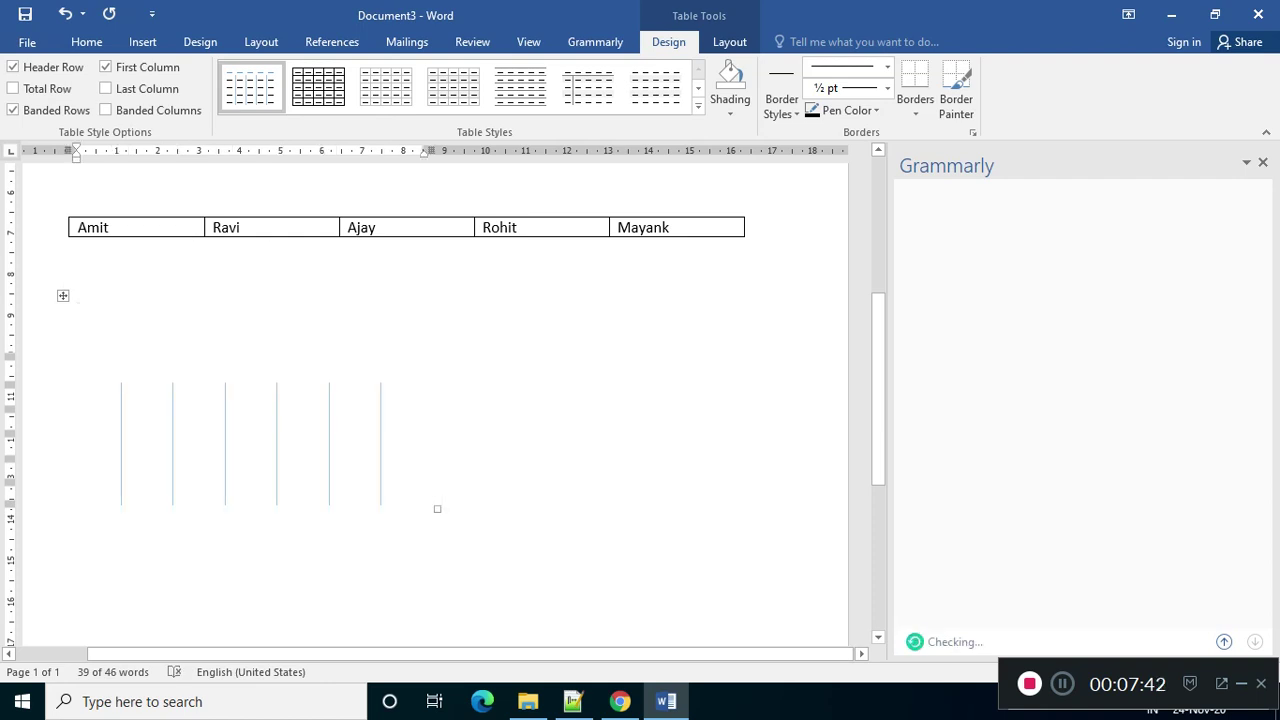
key(ctrl+z)
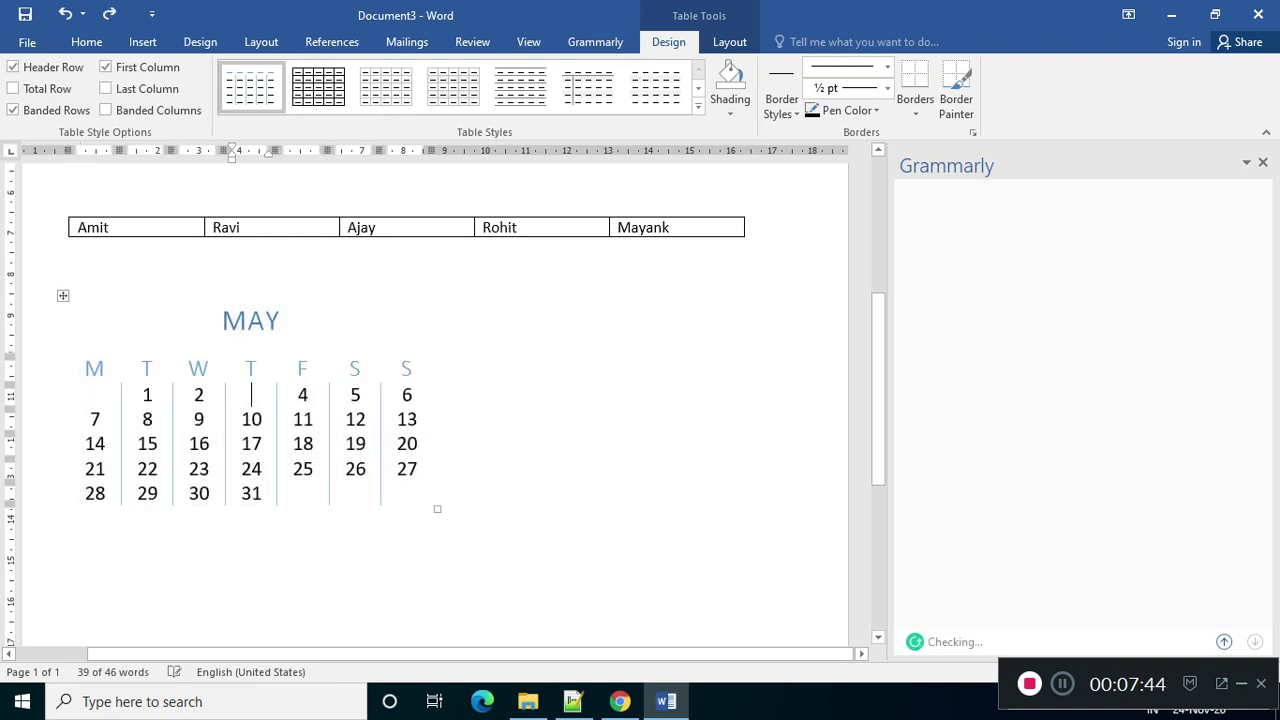
key(ctrl+z)
key(ctrl+z)
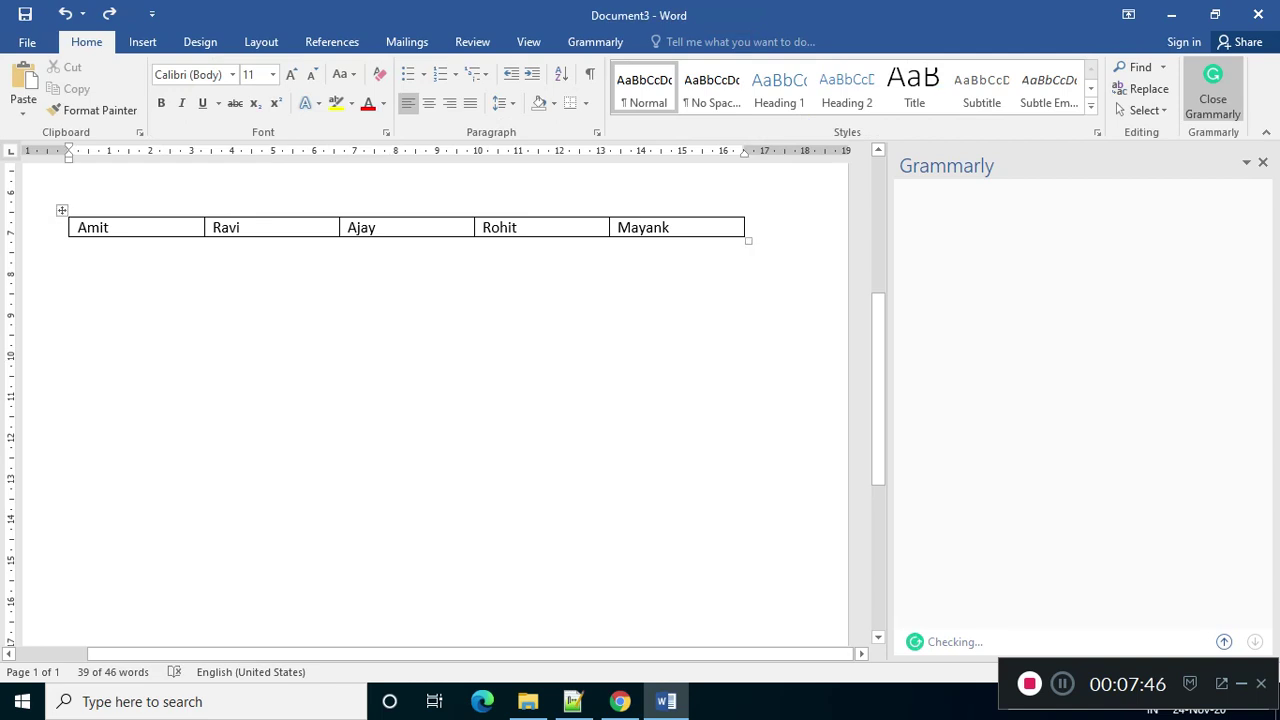
Step: Examine the built-in quick table designs from Calendar 1 through With Subheads 2, without inserting any
click(142, 41)
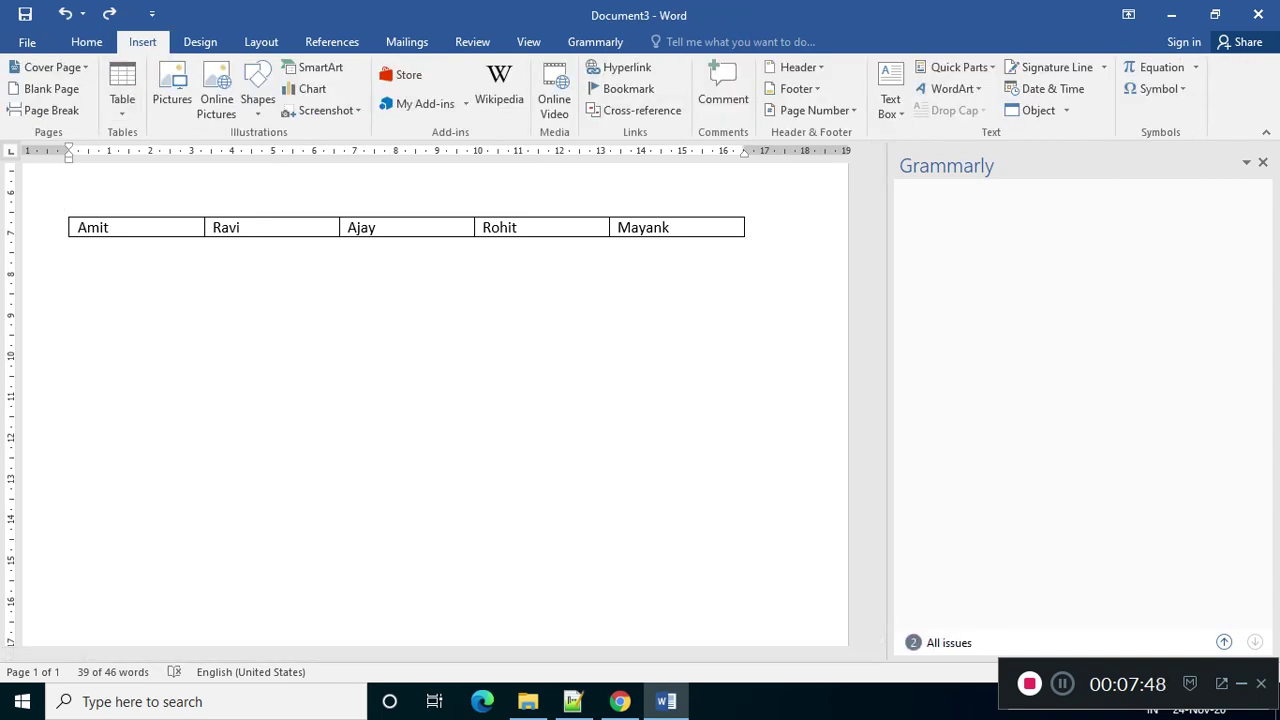
click(122, 100)
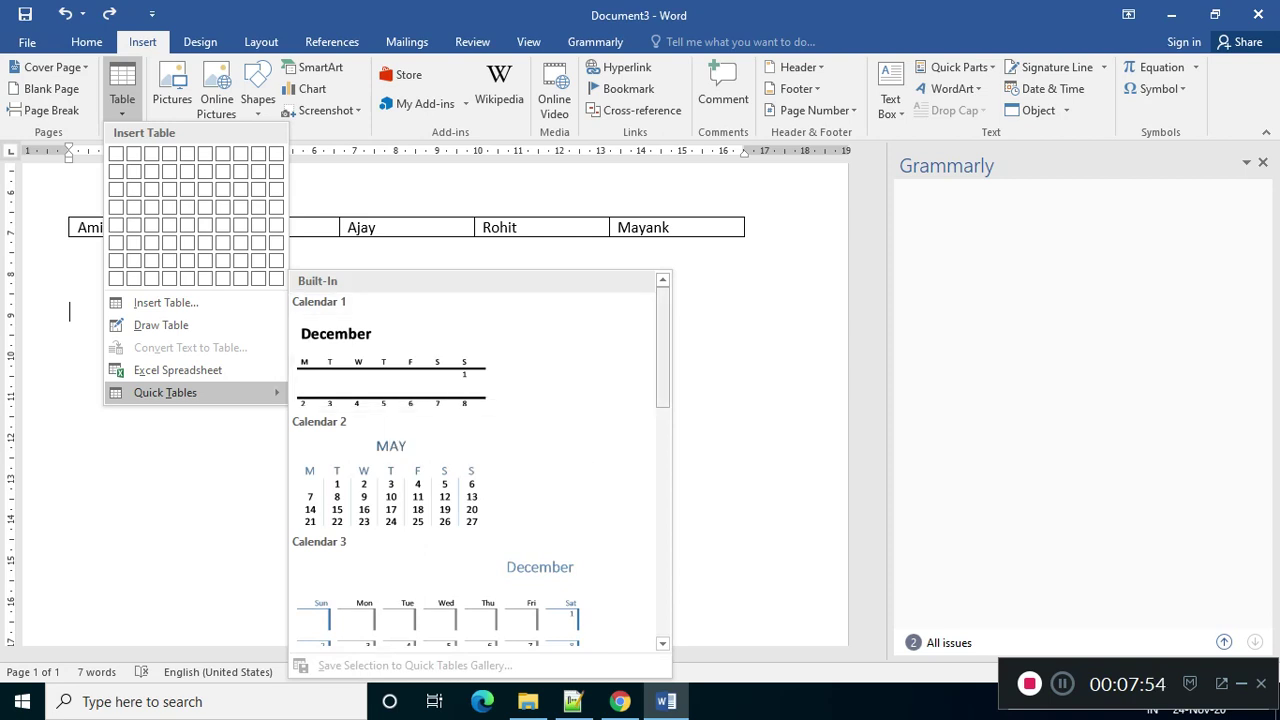
scroll(480, 460, down, 3)
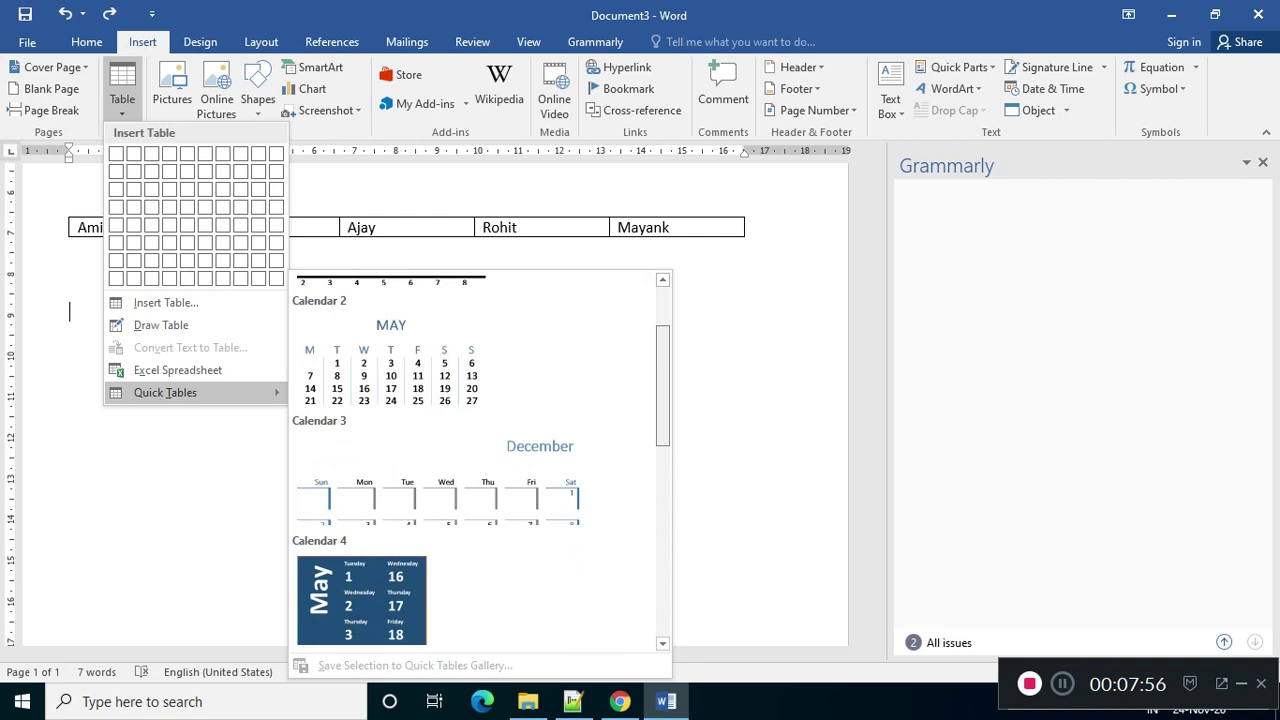
scroll(480, 460, down, 8)
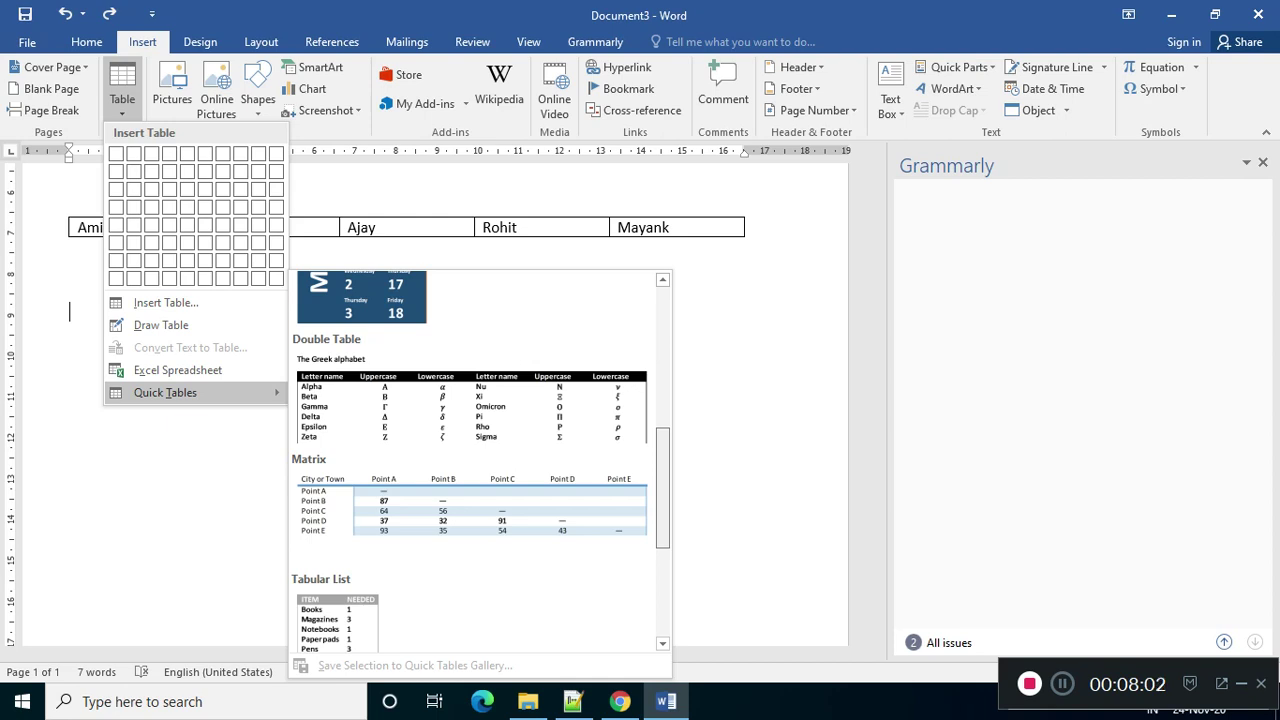
scroll(480, 460, down, 3)
scroll(480, 460, down, 2)
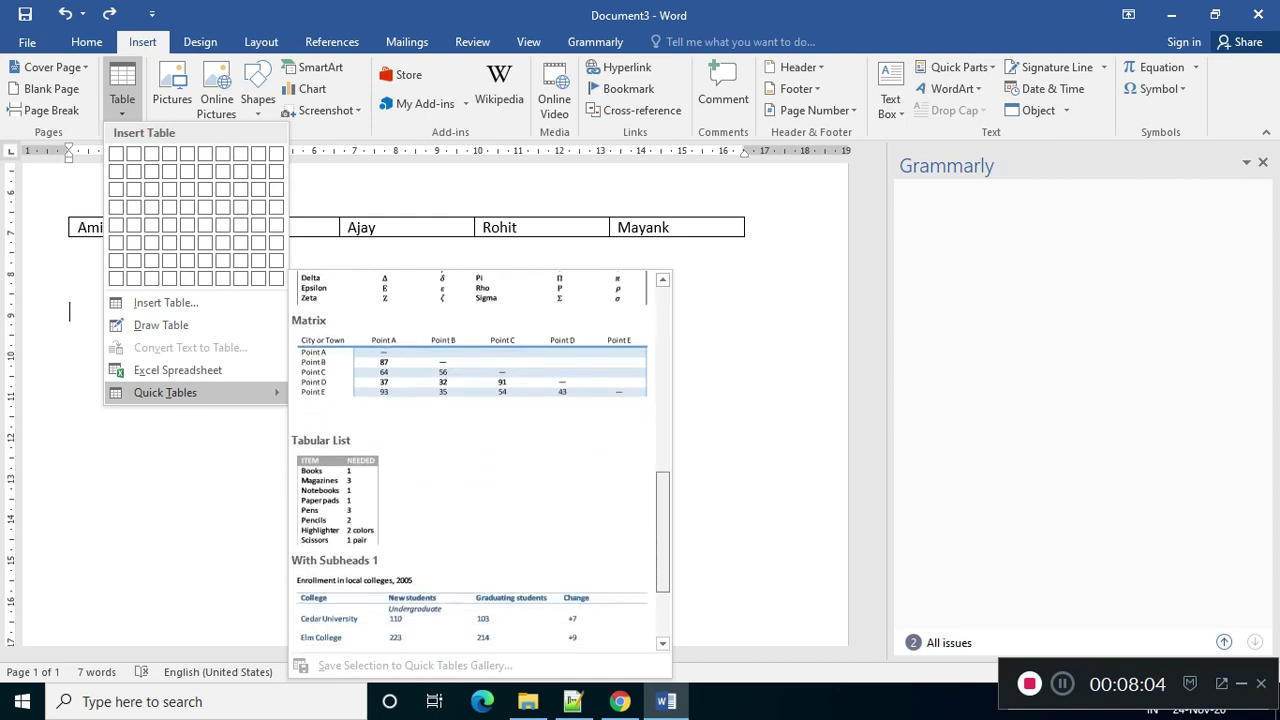
scroll(480, 460, down, 1)
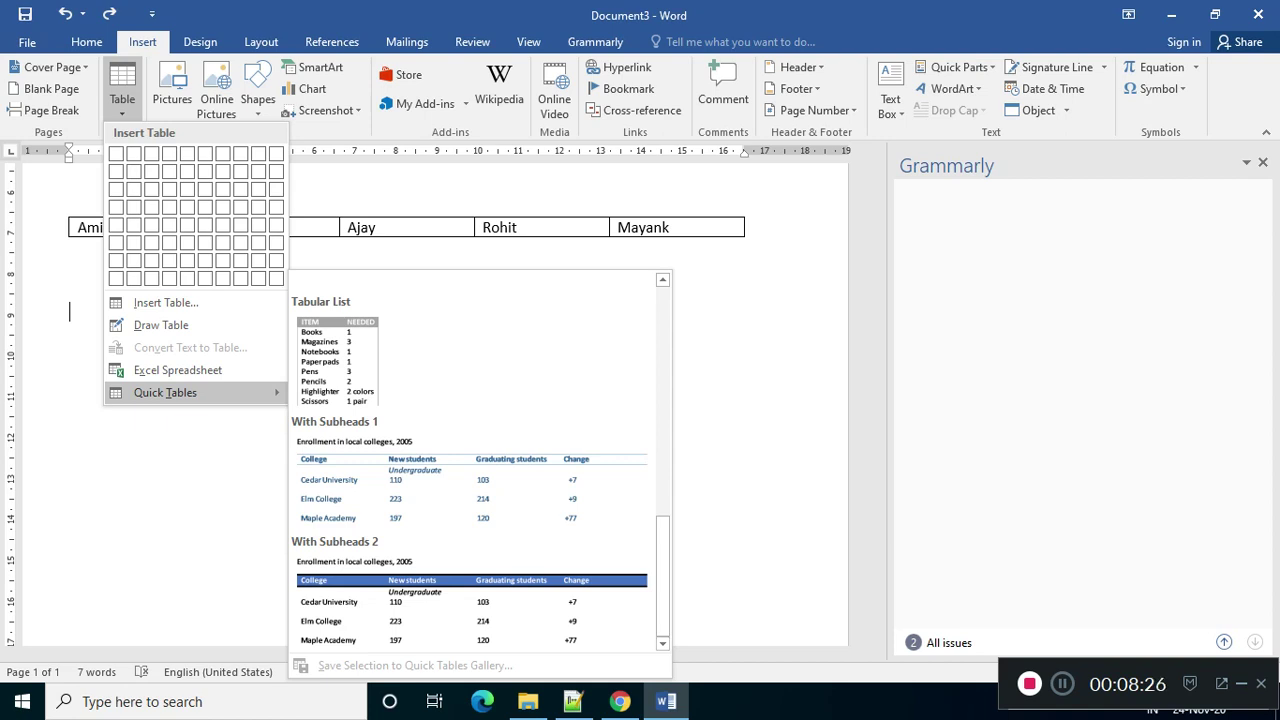
key(Escape)
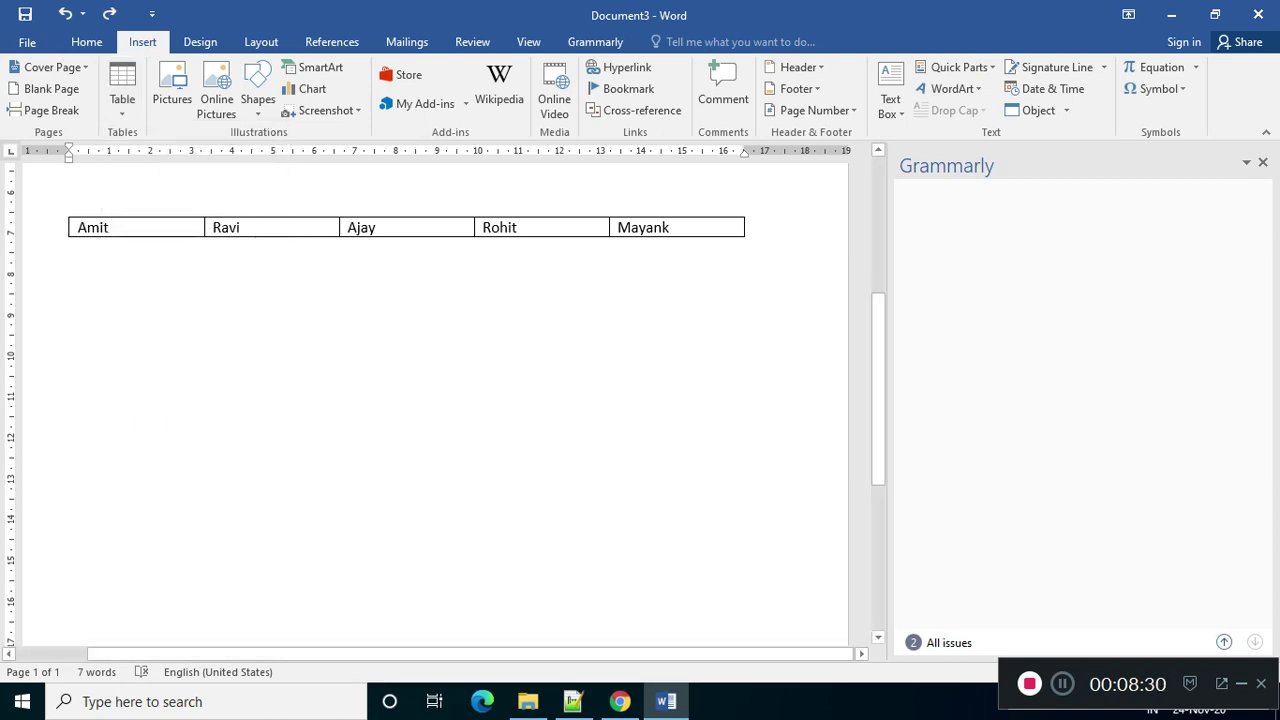
click(87, 41)
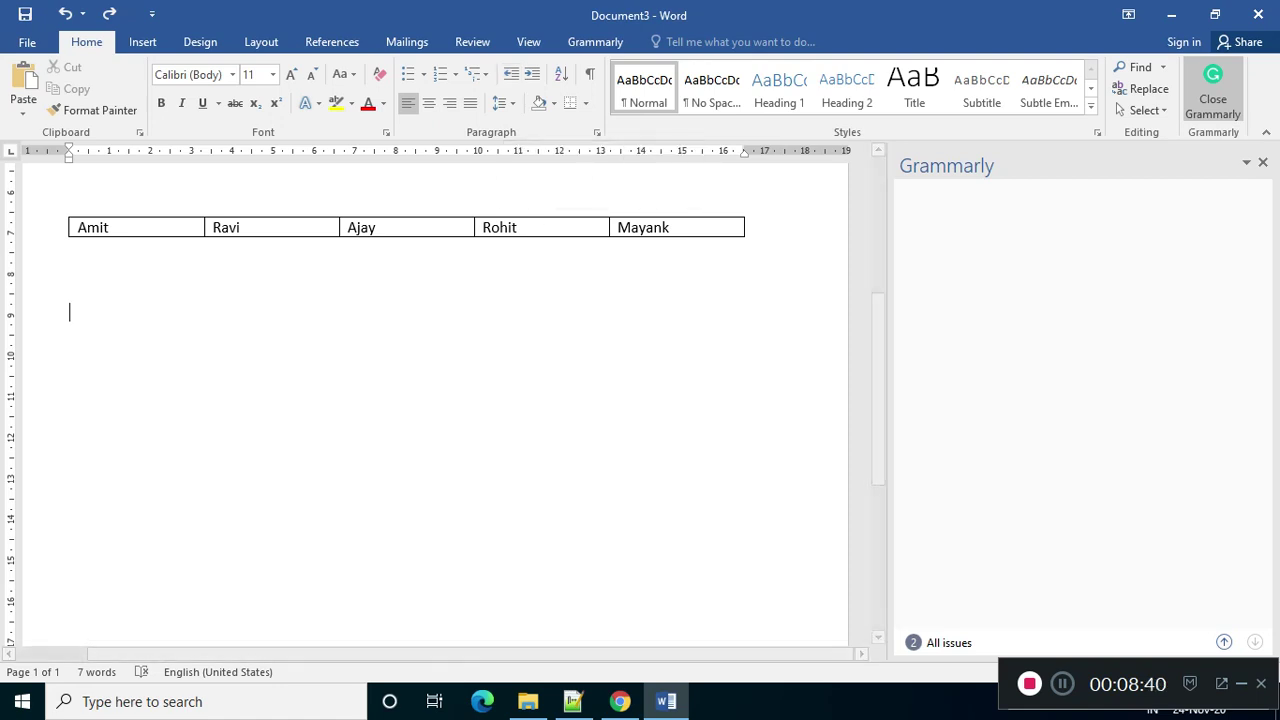
Step: Copy the two introductory paragraphs from the Webopedia word processing page in Chrome into Word below the names table, and merge them into one paragraph
mouse_move(620, 701)
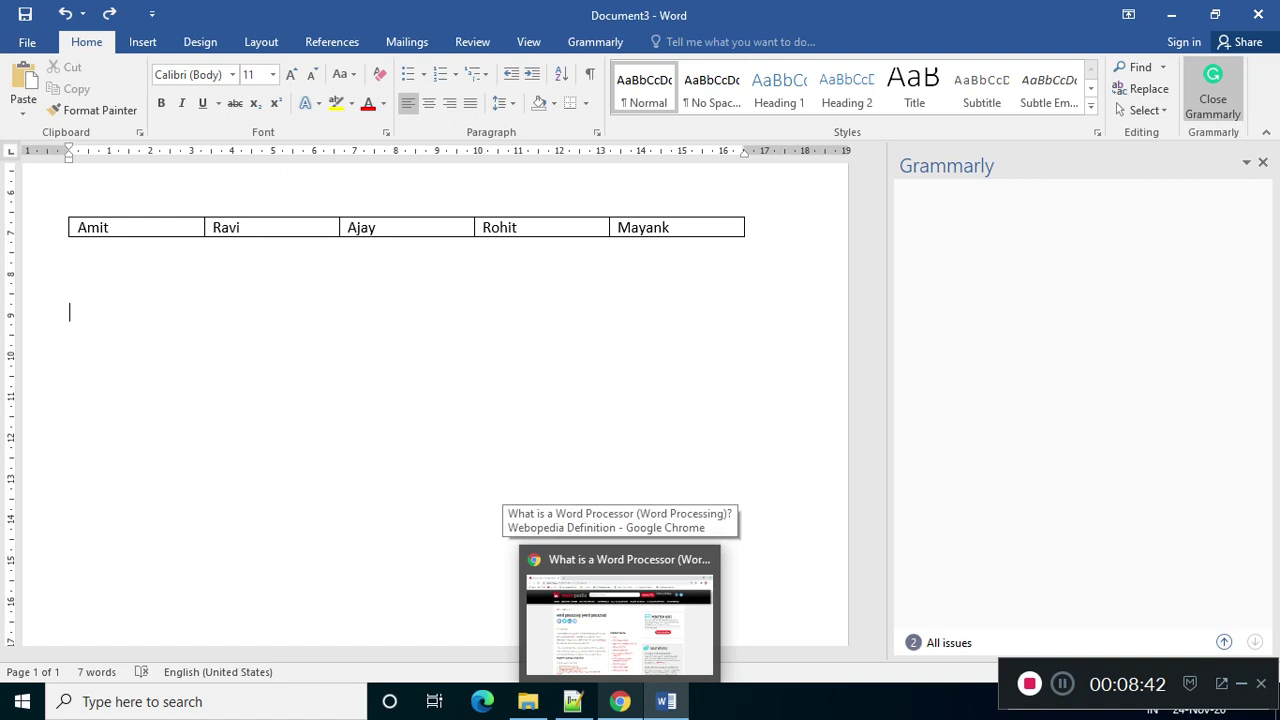
click(620, 610)
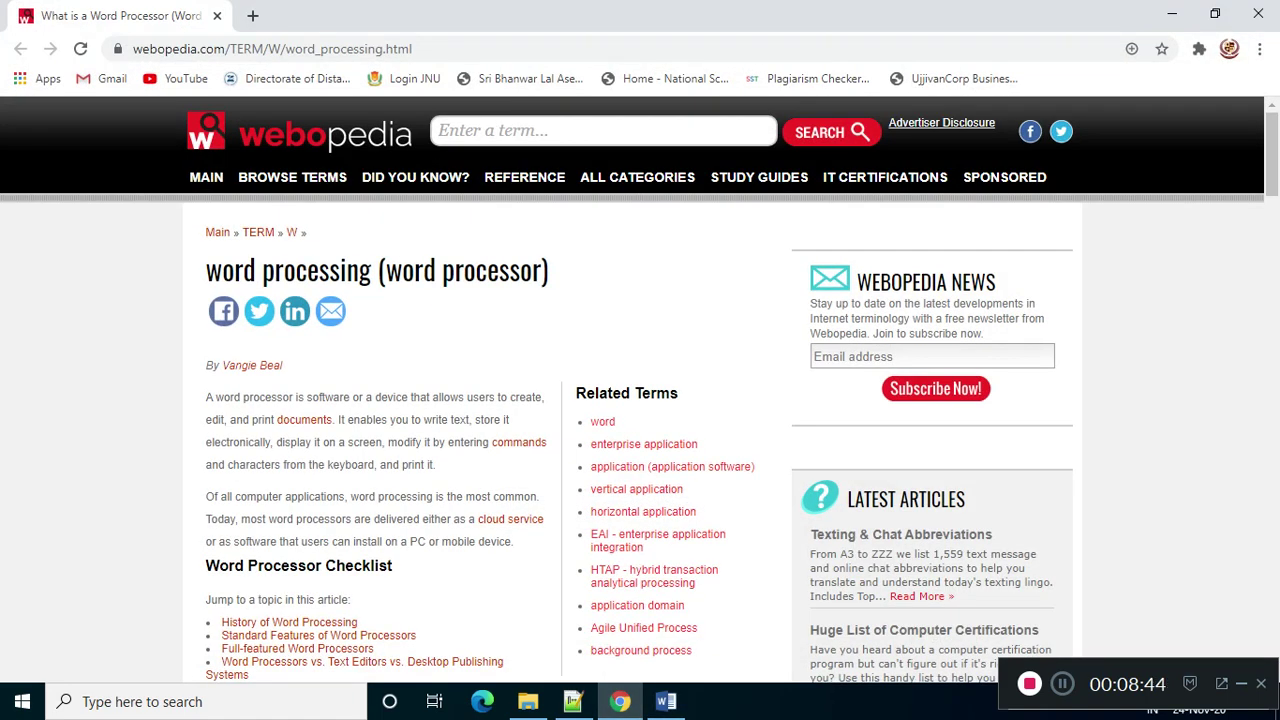
drag(206, 397, 514, 541)
key(ctrl+c)
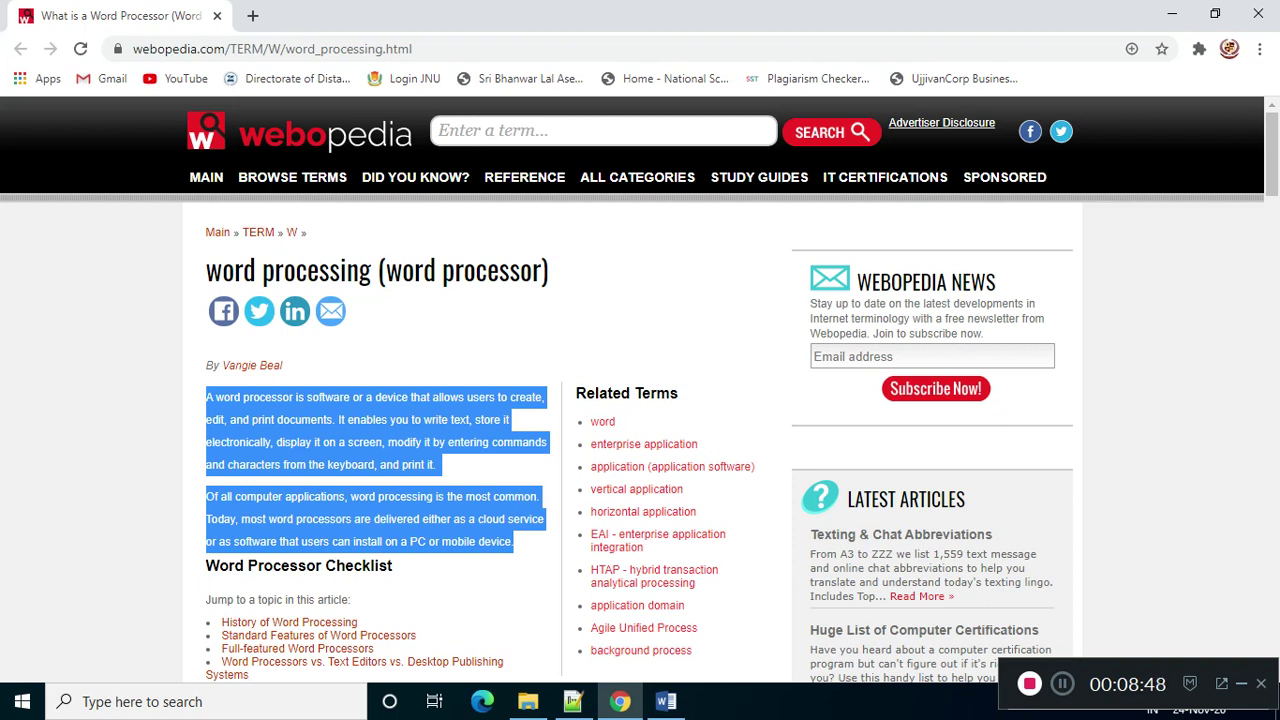
click(666, 701)
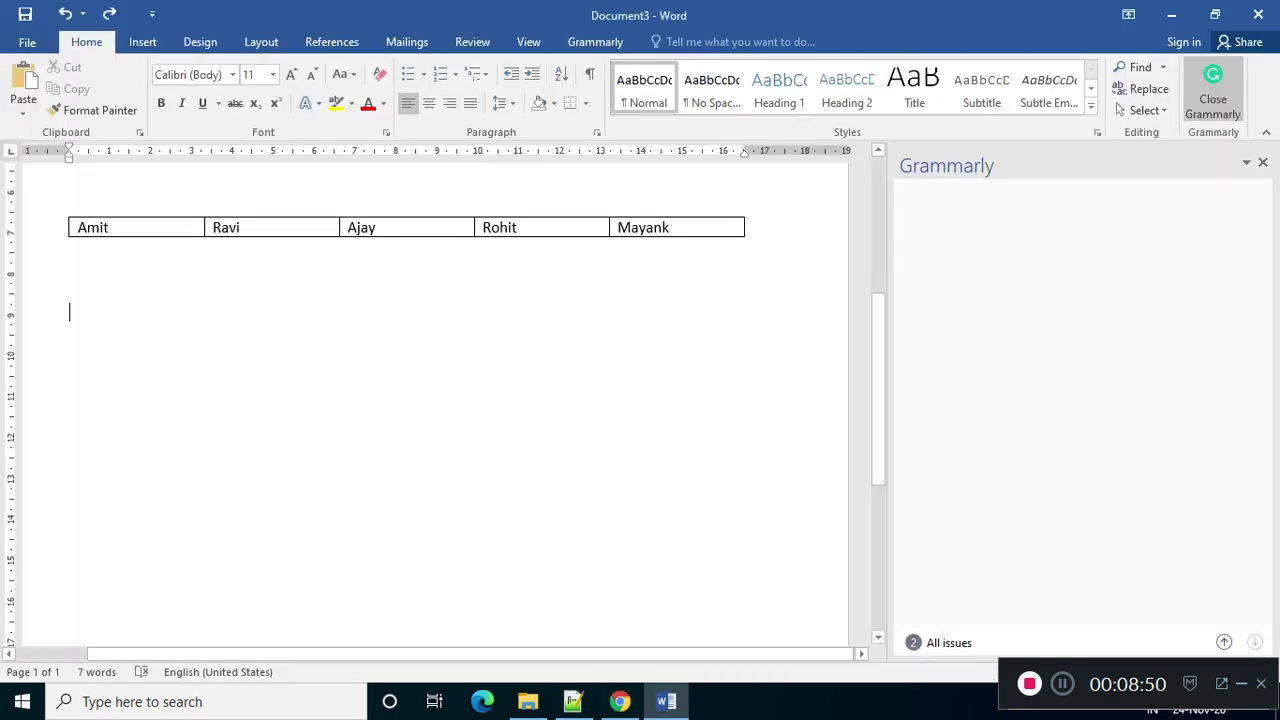
key(ctrl+v)
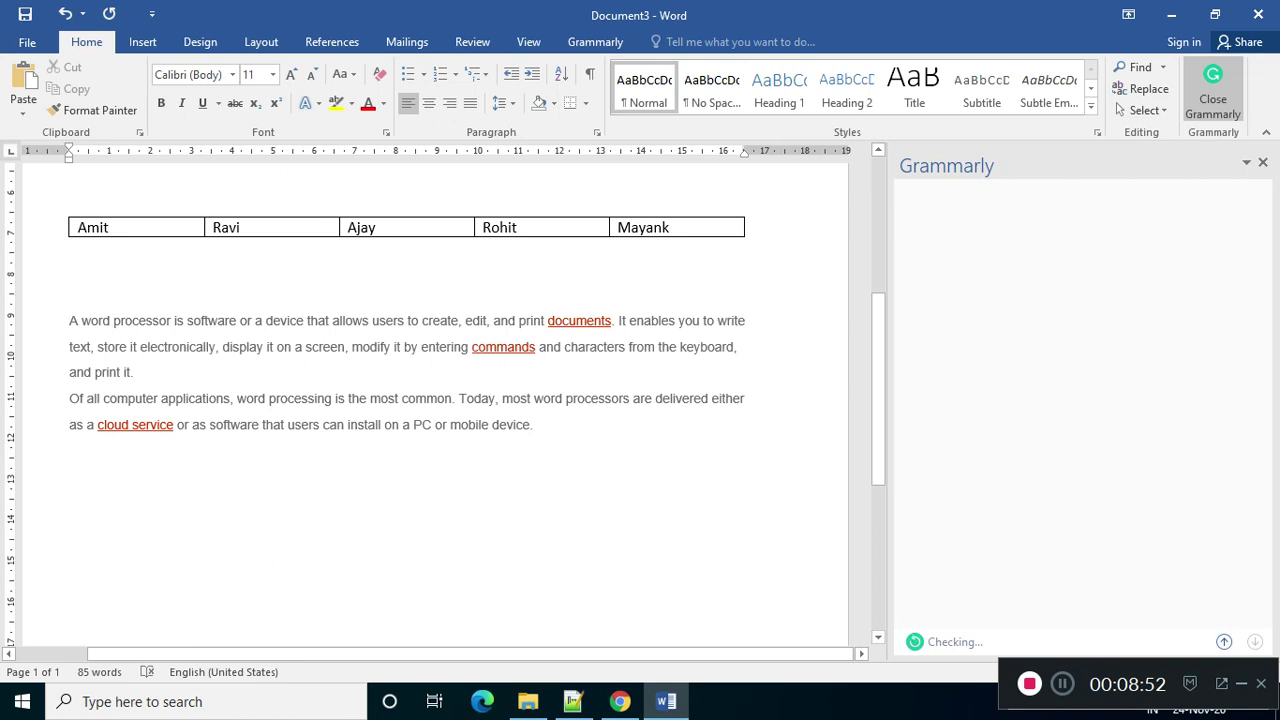
click(138, 373)
key(Delete)
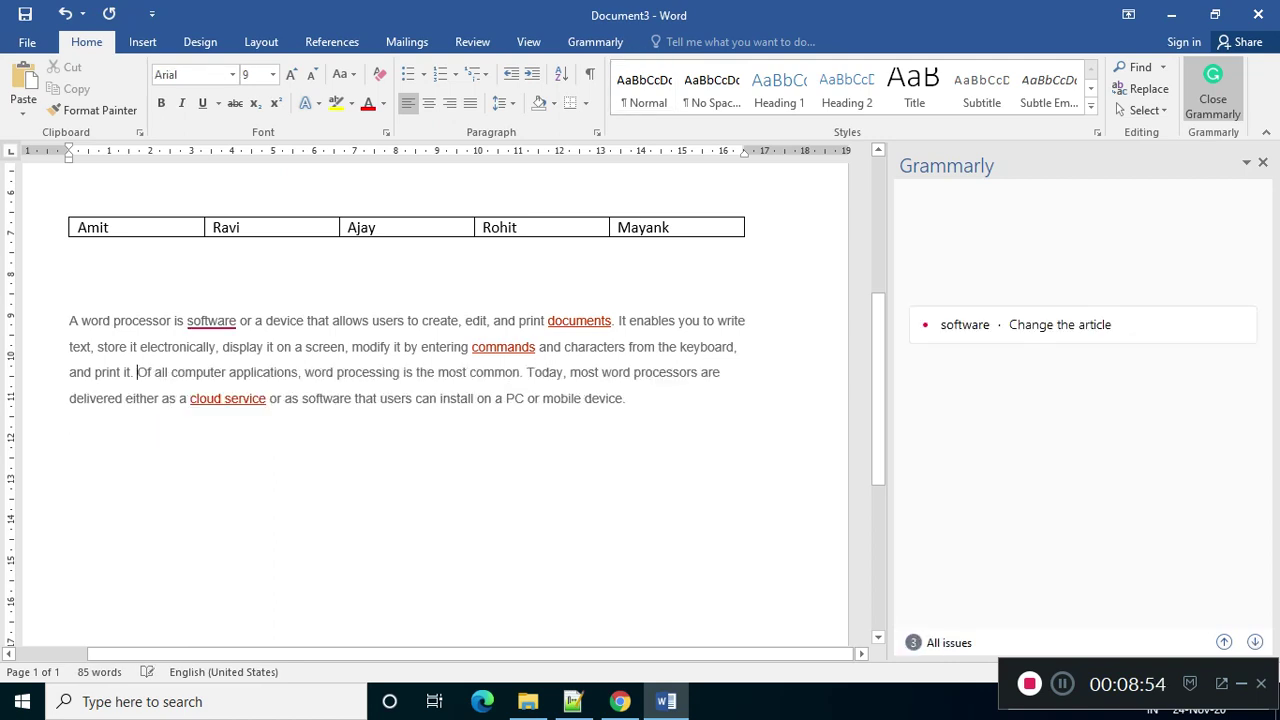
Step: Increase the indent of the whole pasted paragraph by two levels, and decrease it back to the margin
drag(626, 398, 69, 318)
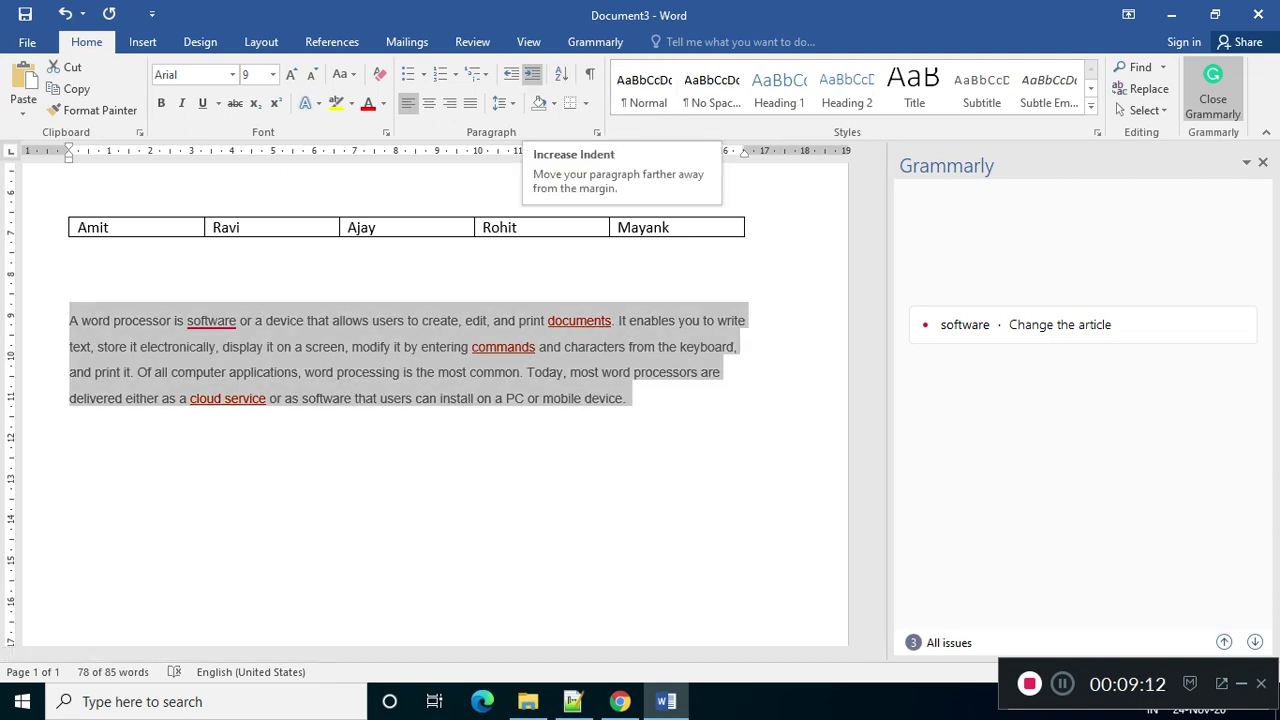
click(531, 74)
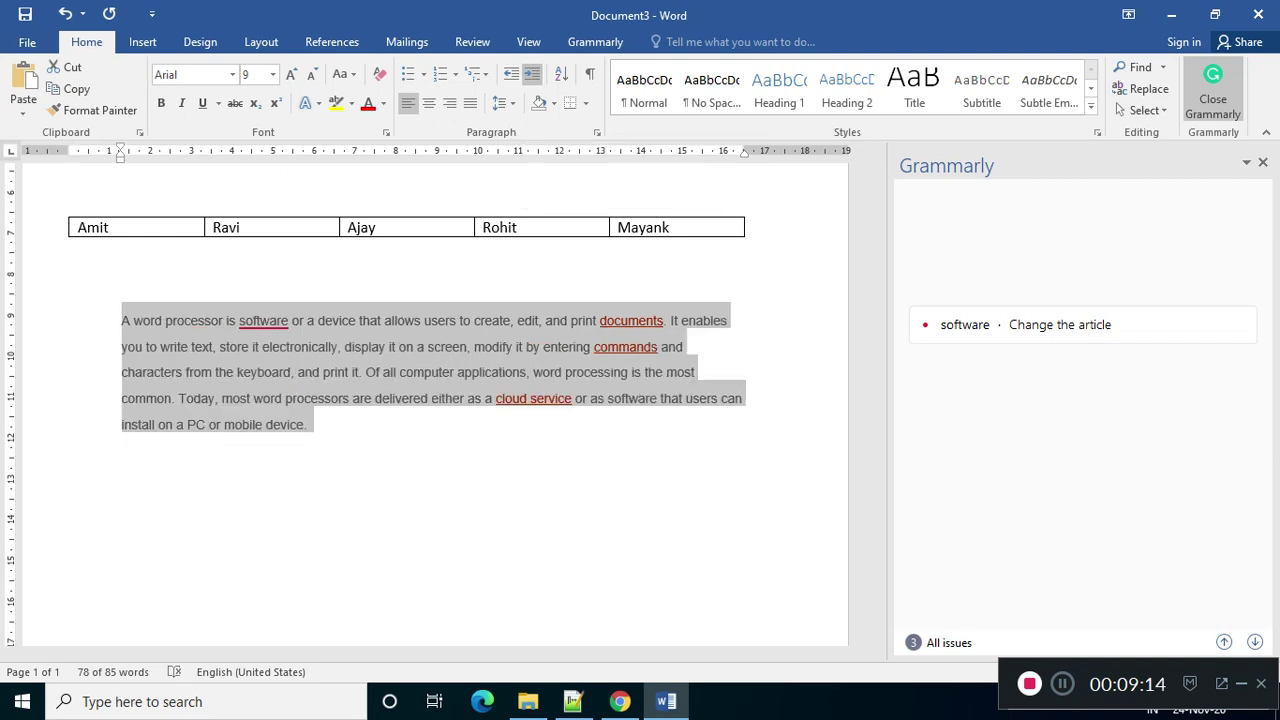
click(531, 74)
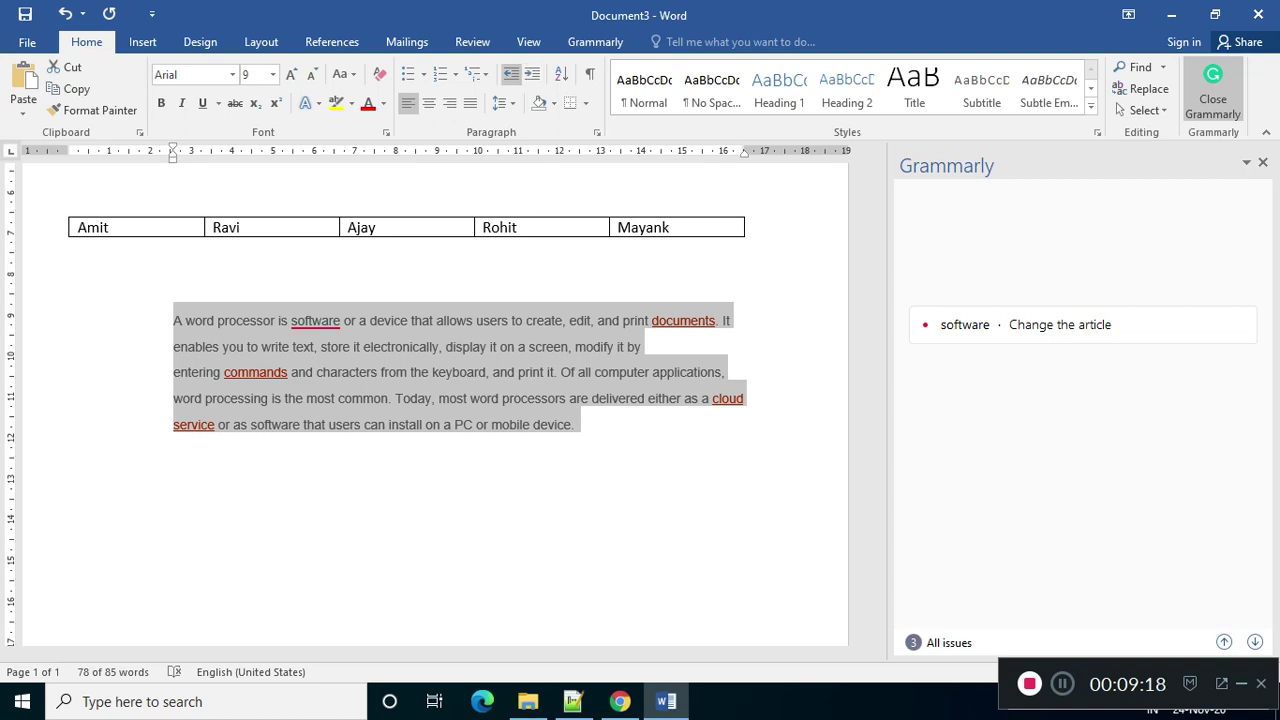
click(511, 74)
click(511, 74)
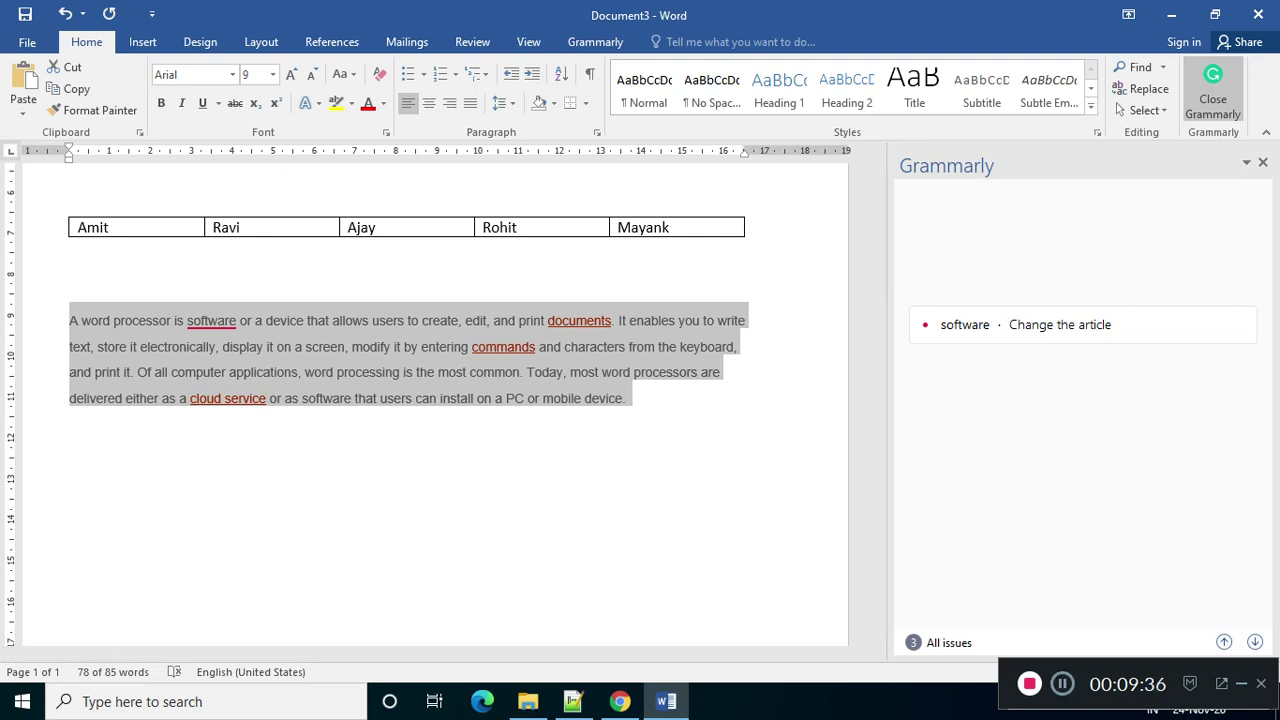
Step: Examine the line spacing choices for the pasted paragraph, including the spacing types in the Paragraph dialog, without applying any
click(503, 103)
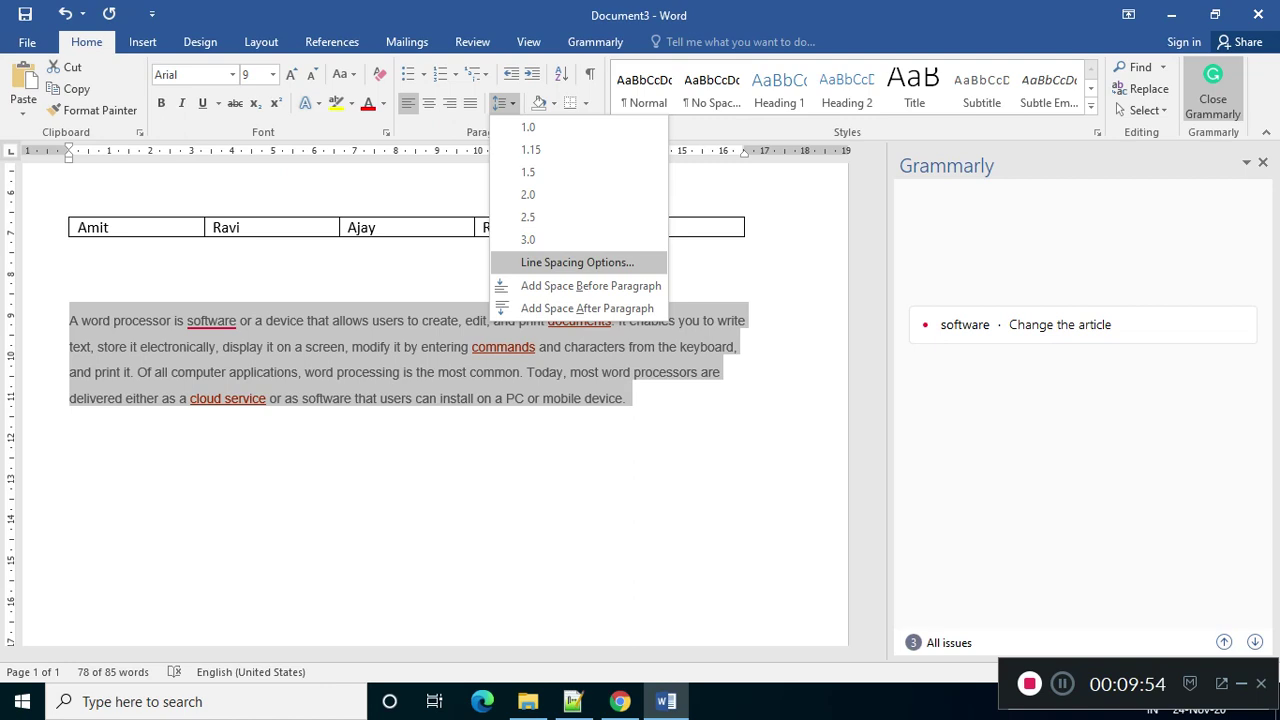
key(Return)
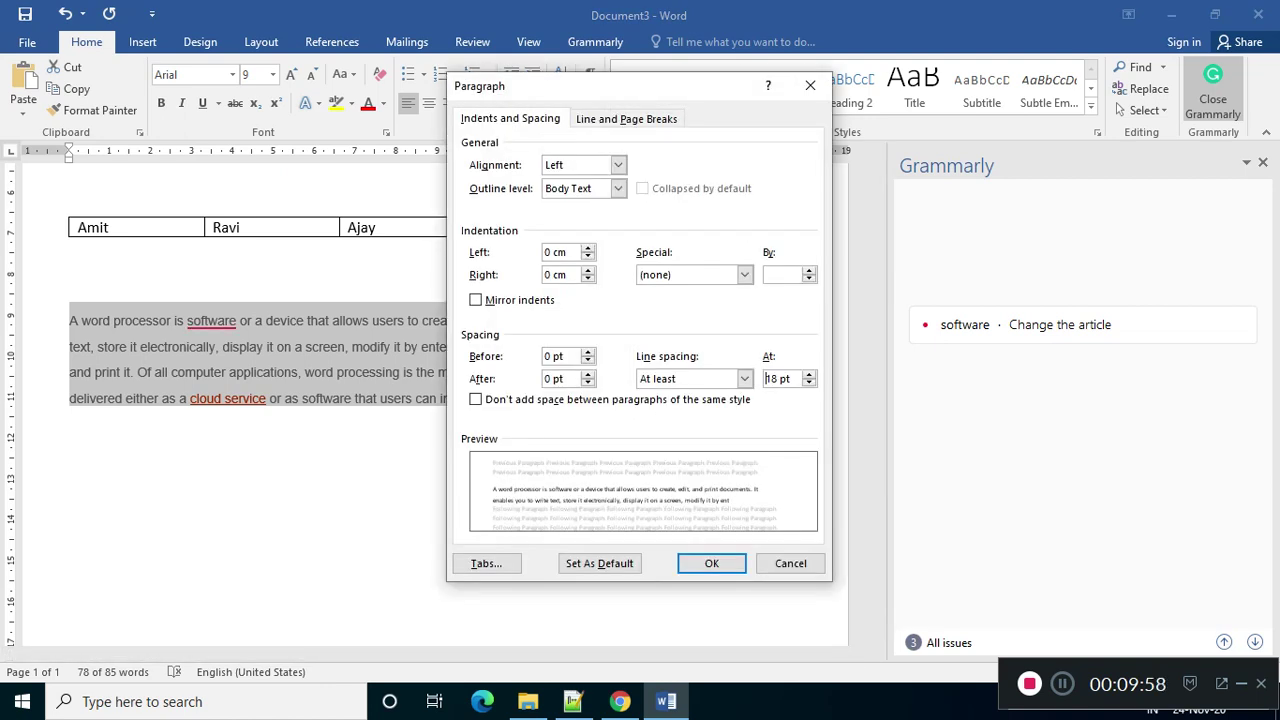
click(745, 379)
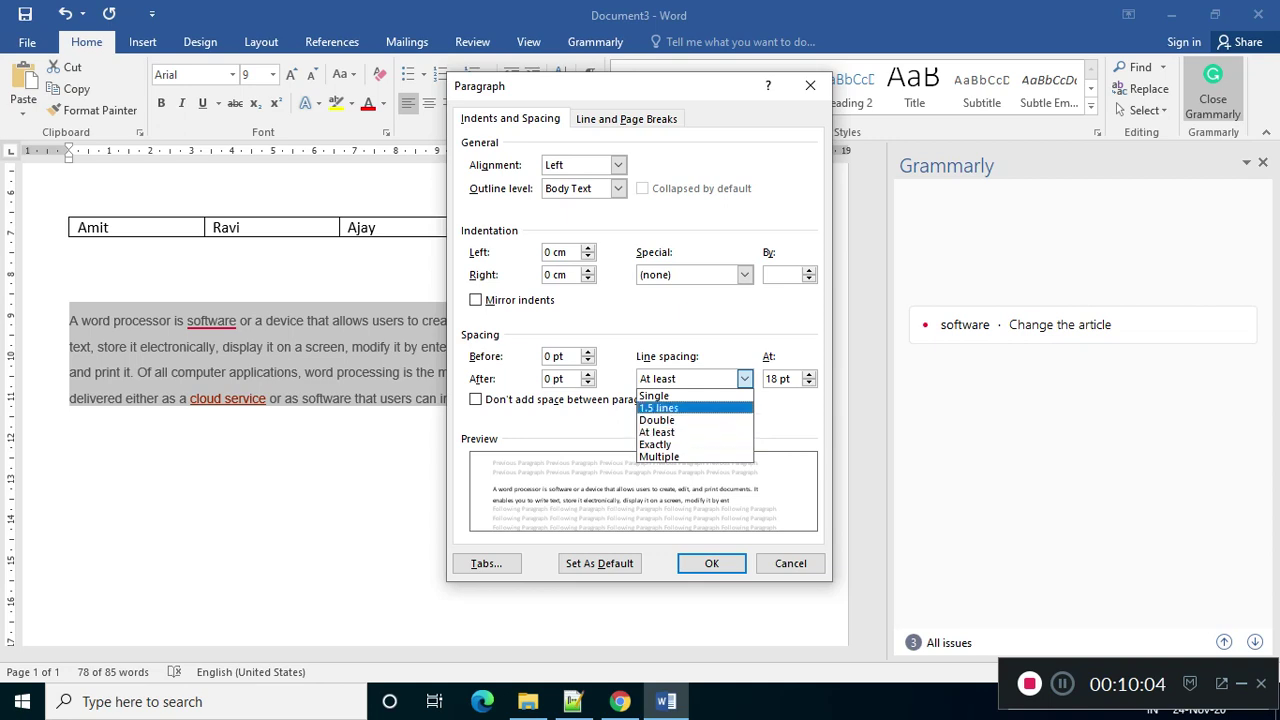
click(745, 379)
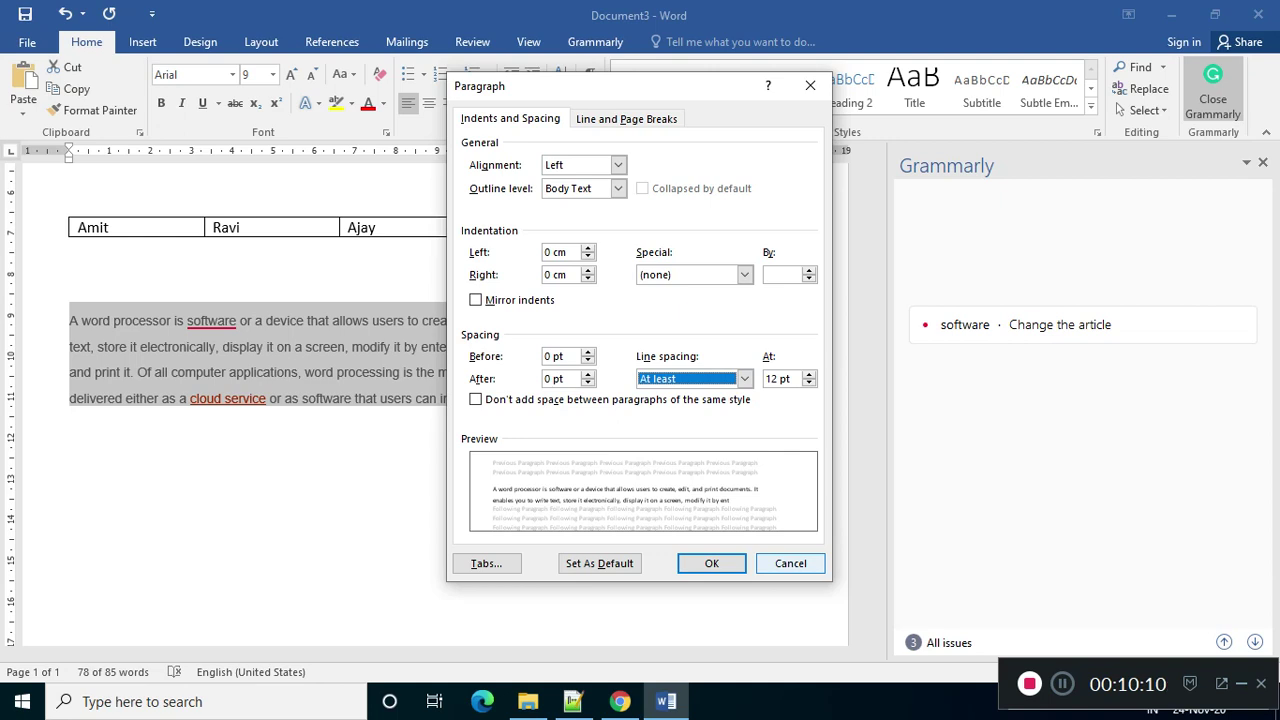
key(Return)
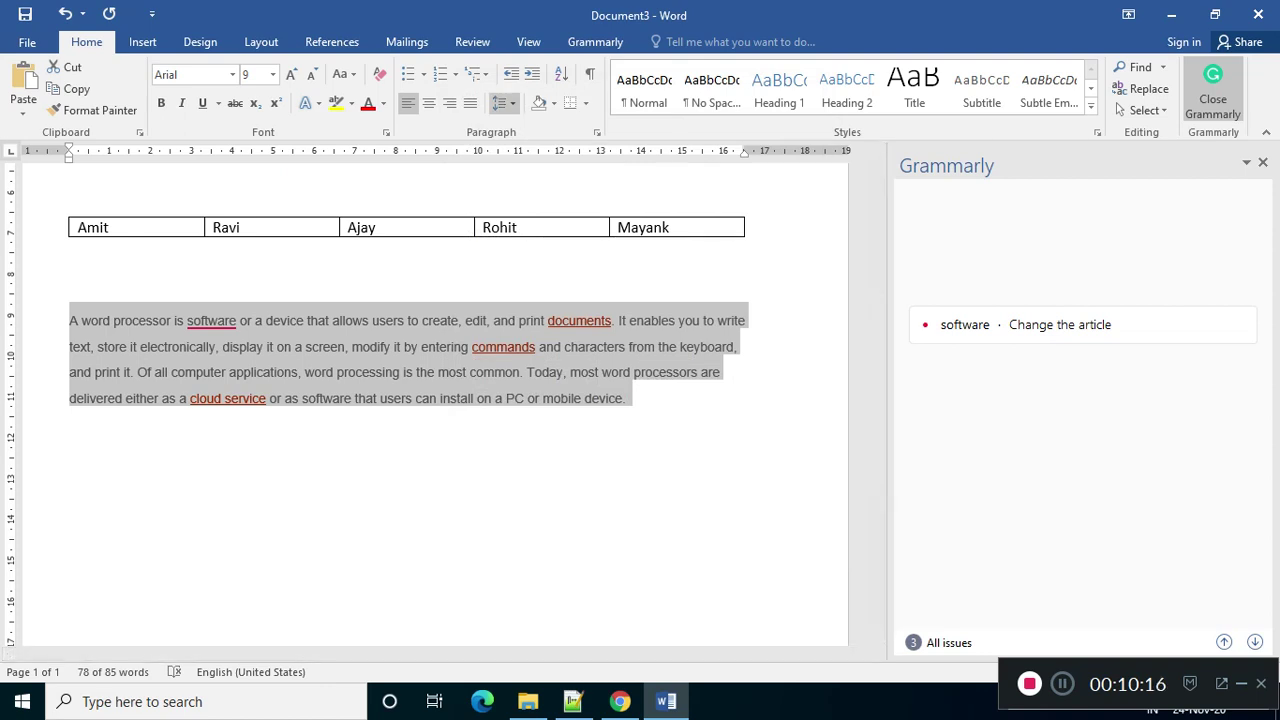
click(502, 103)
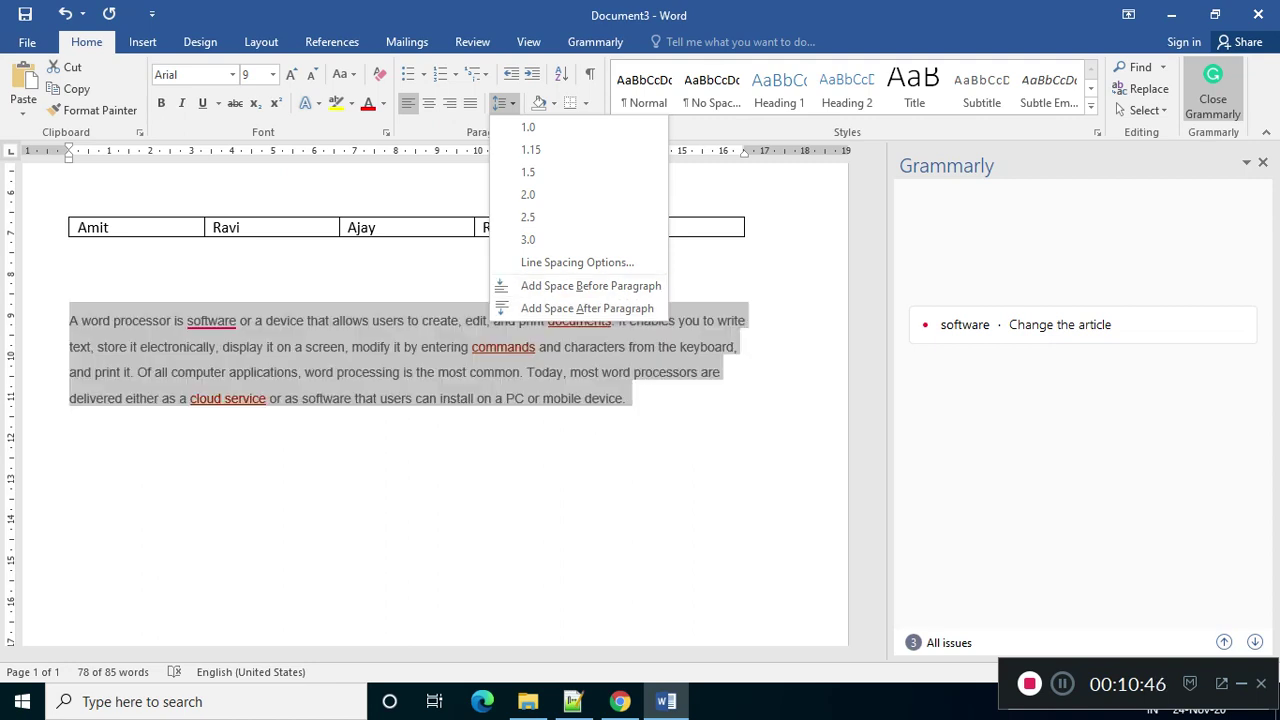
click(337, 373)
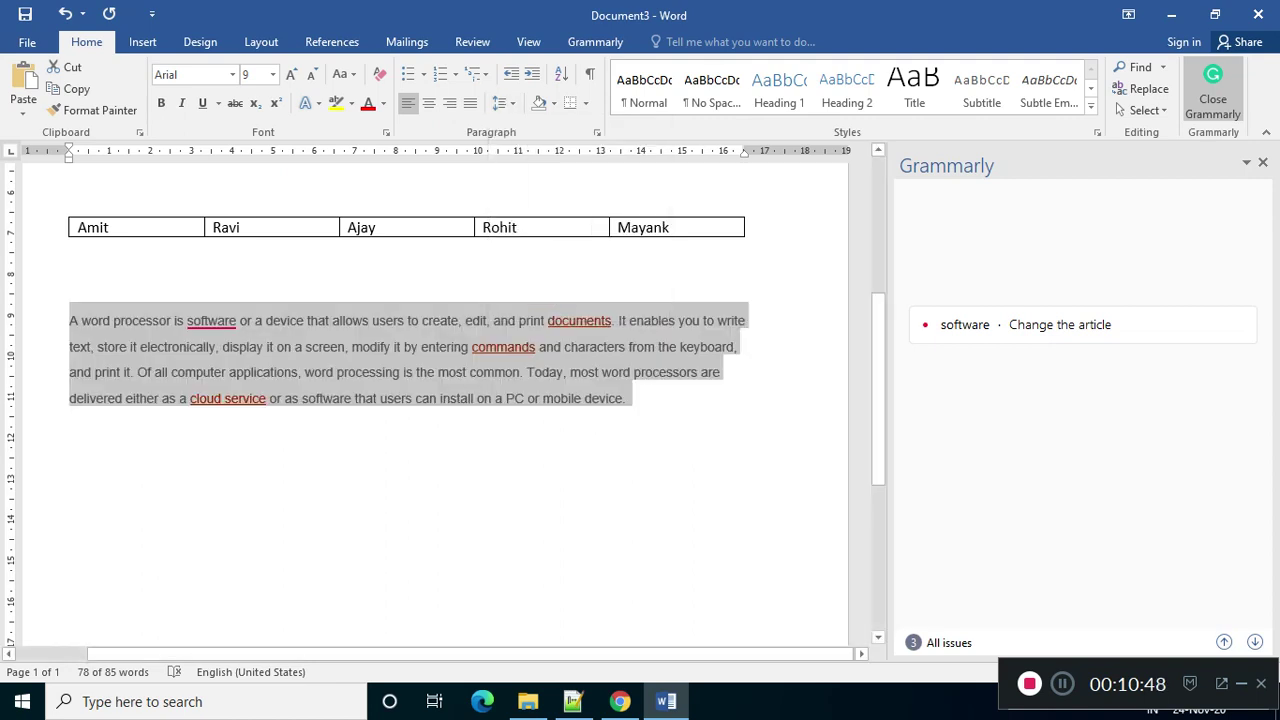
Step: Split the pasted text into two paragraphs after "and print it."
click(337, 373)
double_click(133, 372)
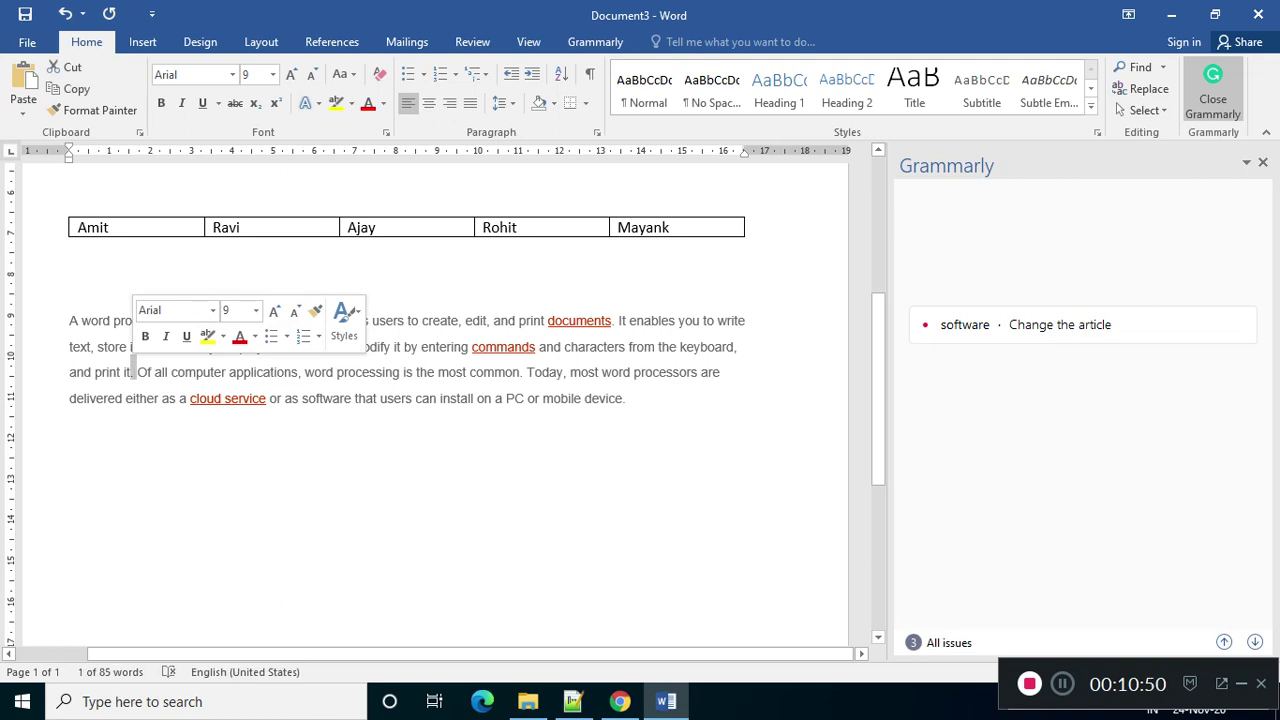
click(135, 372)
key(Return)
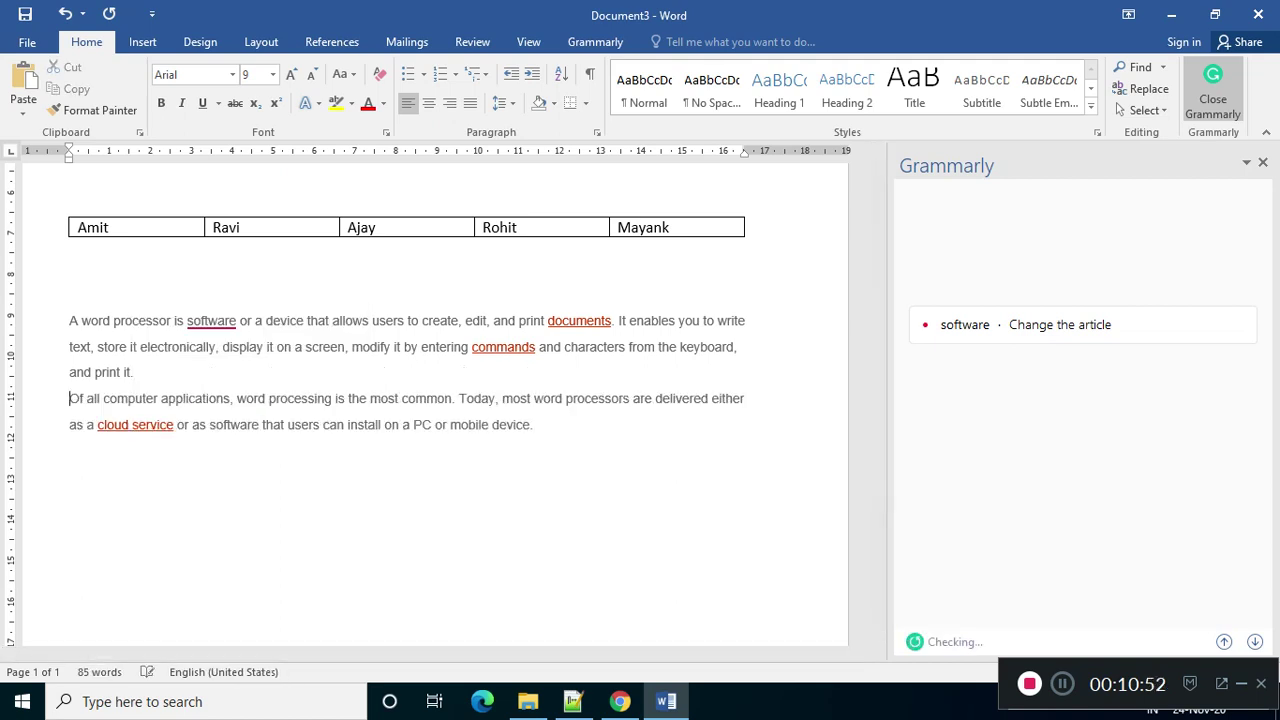
Step: Look over the line and paragraph spacing choices for both pasted paragraphs, without applying one
drag(72, 444, 69, 321)
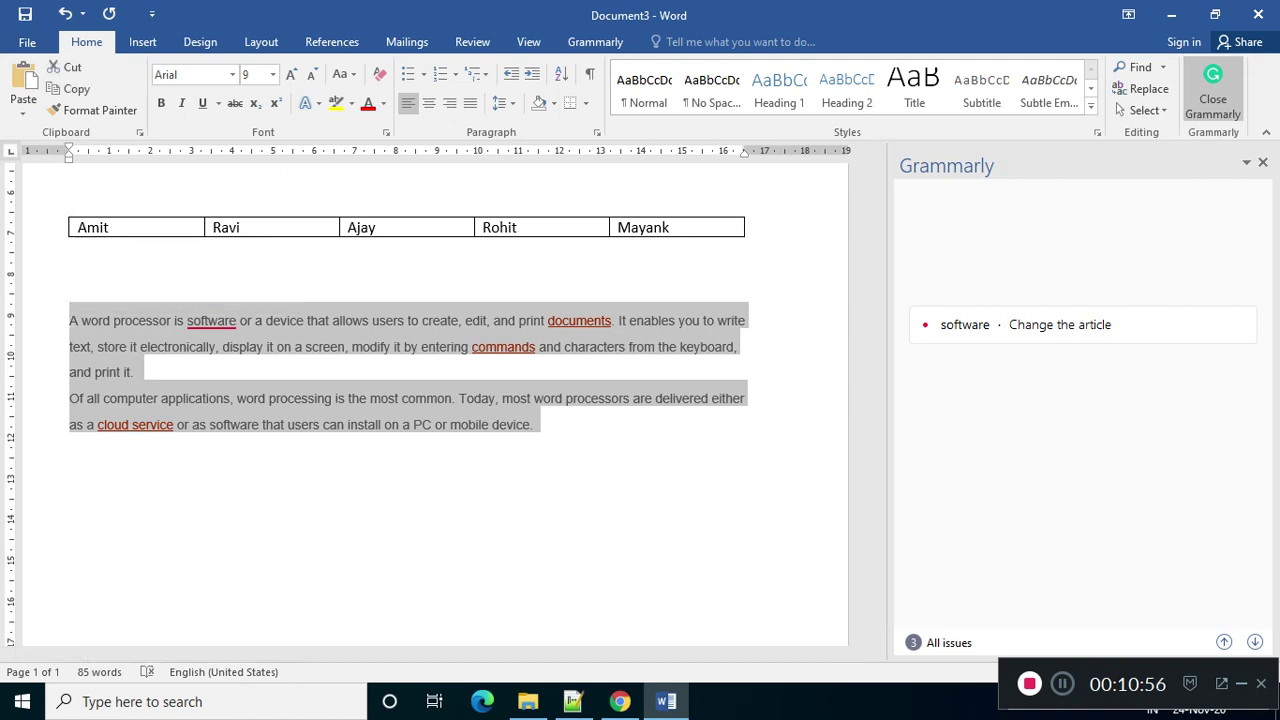
click(503, 103)
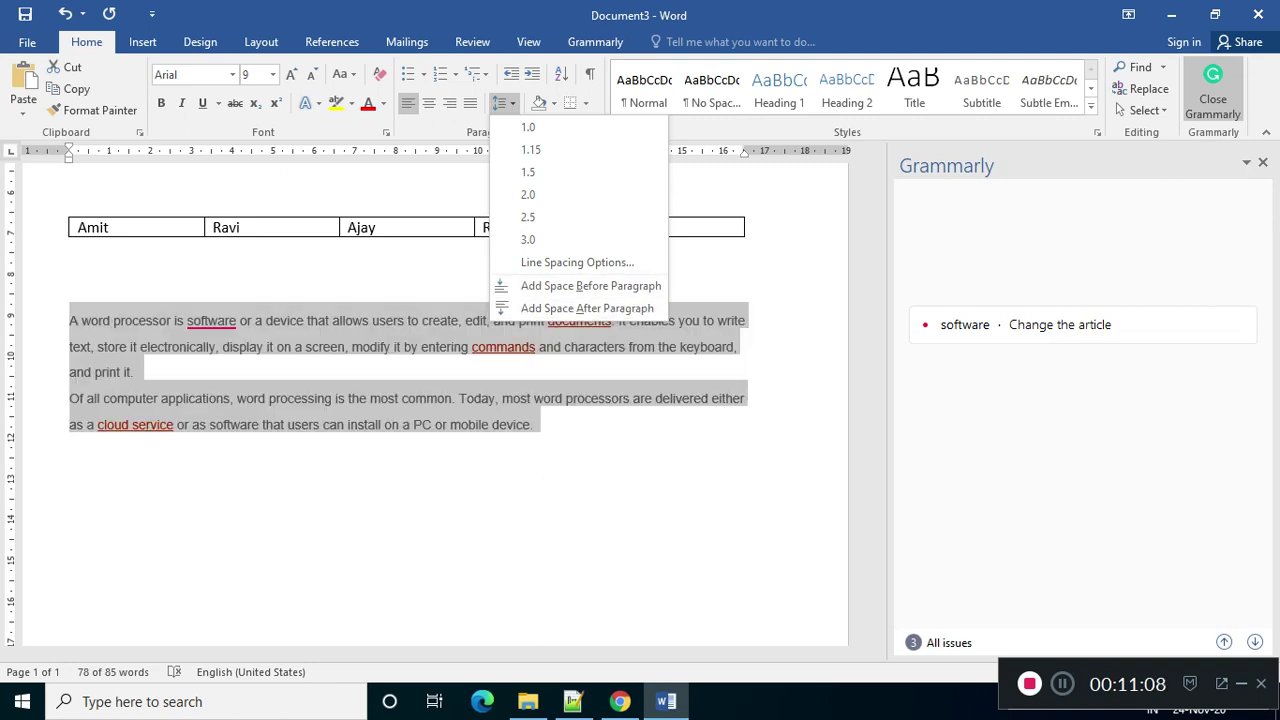
key(Escape)
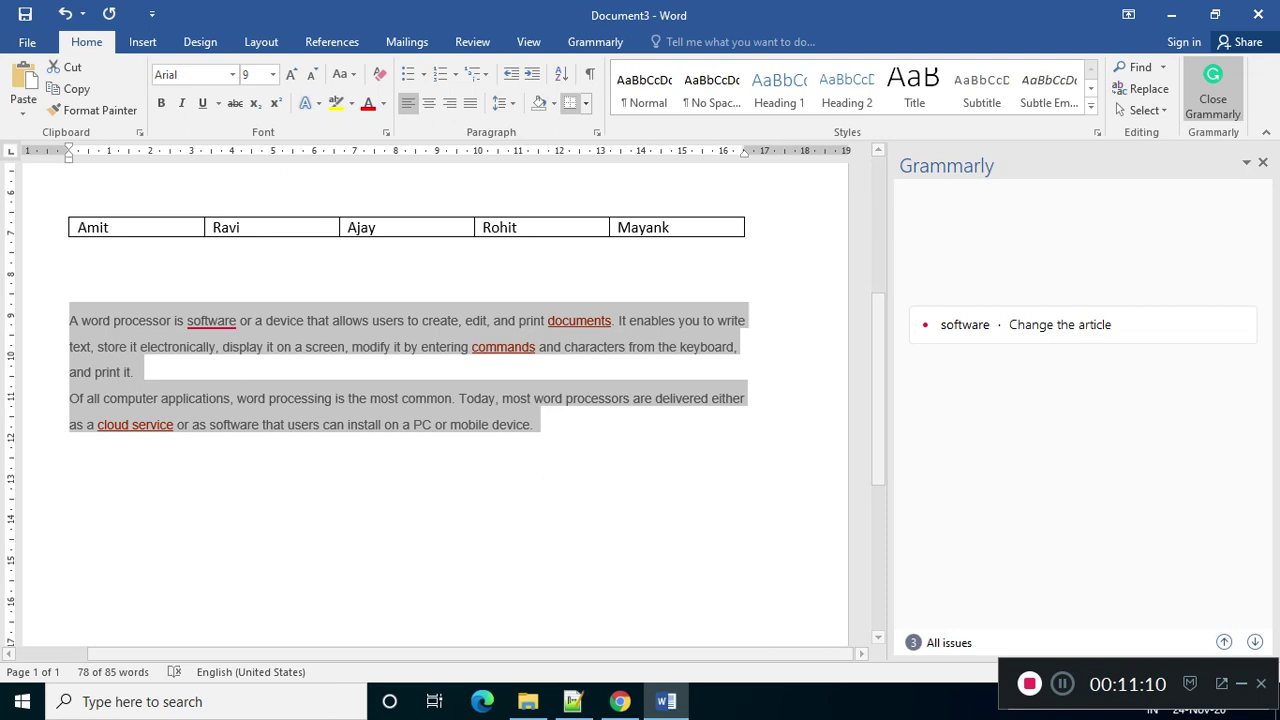
Step: Shade both pasted paragraphs with the lightest green theme color
click(553, 103)
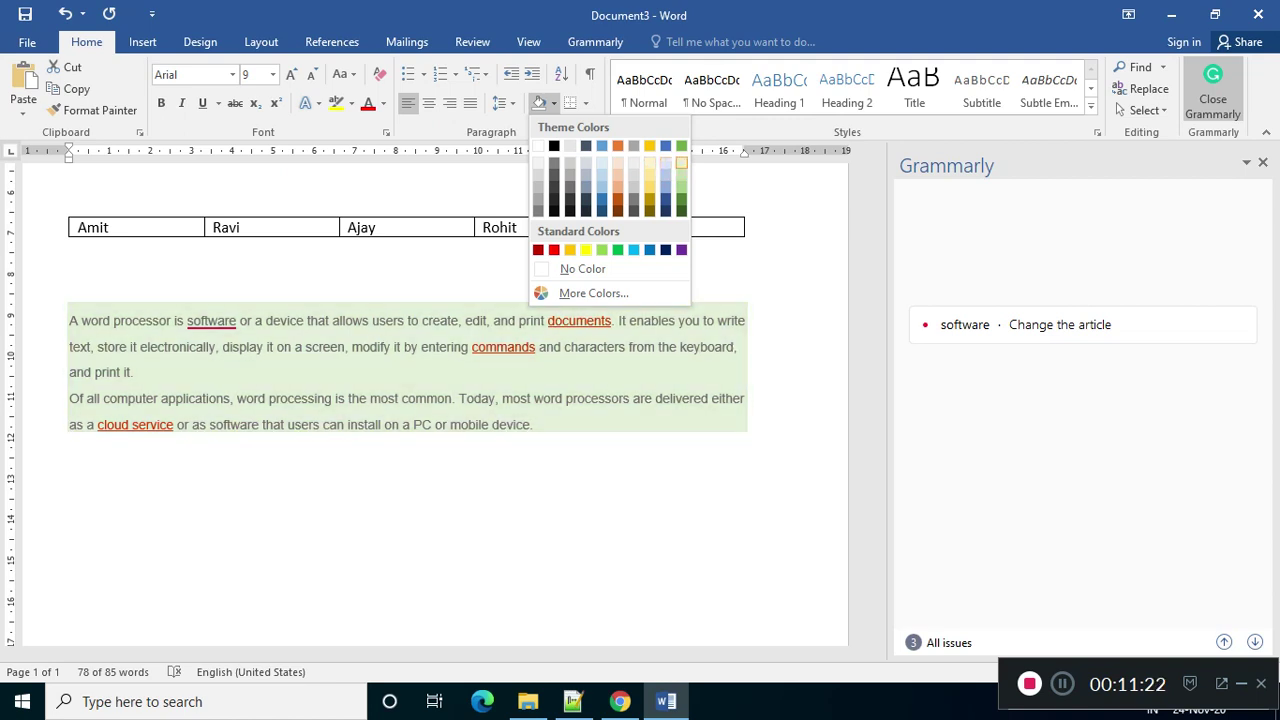
click(681, 162)
click(70, 443)
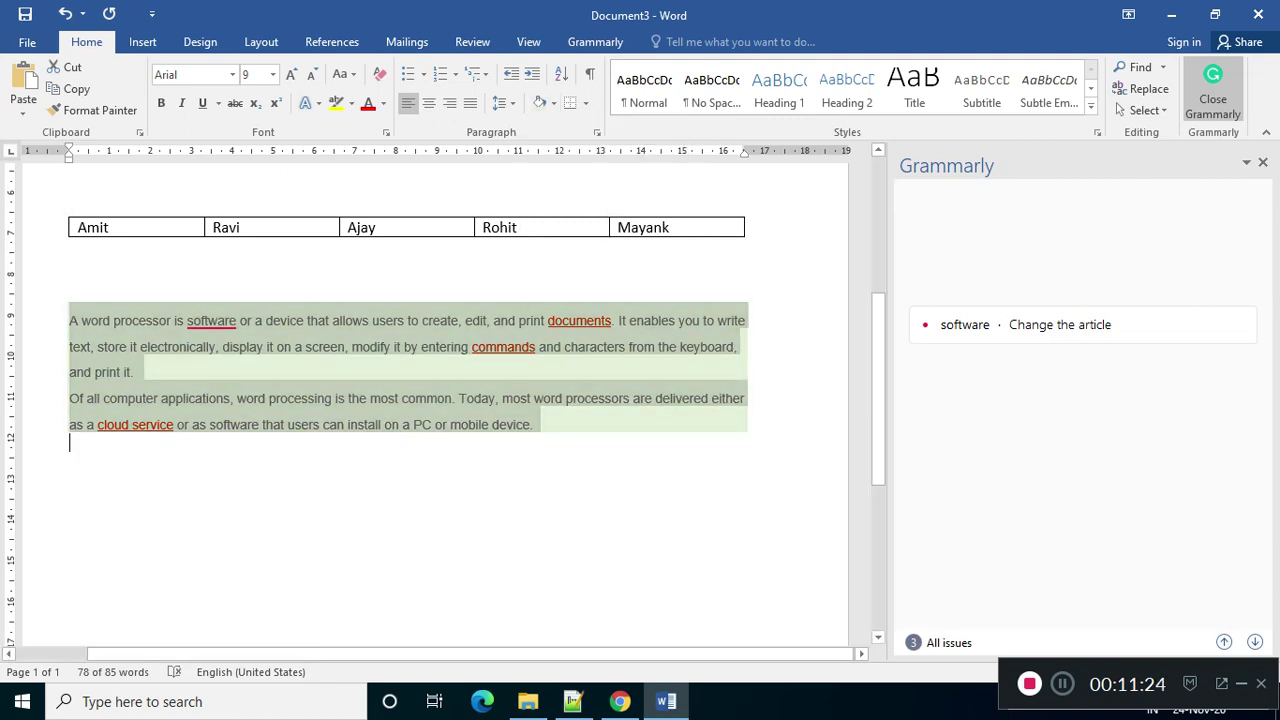
click(554, 103)
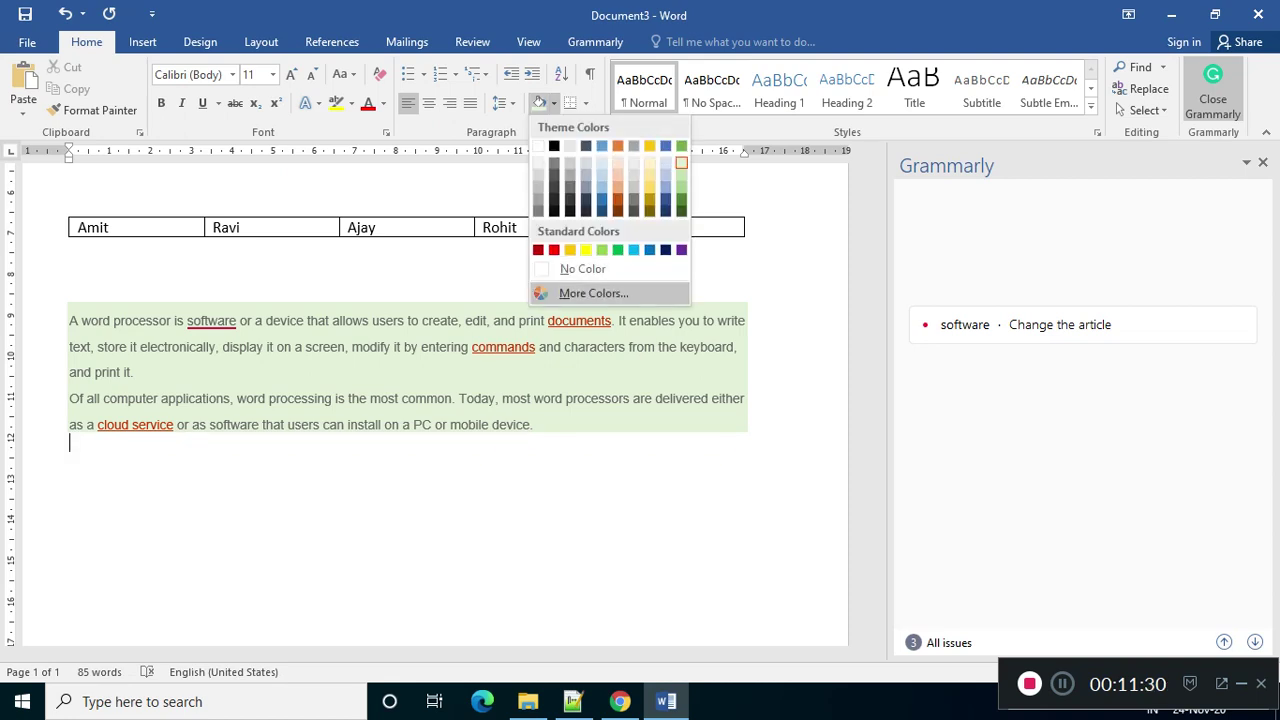
click(593, 293)
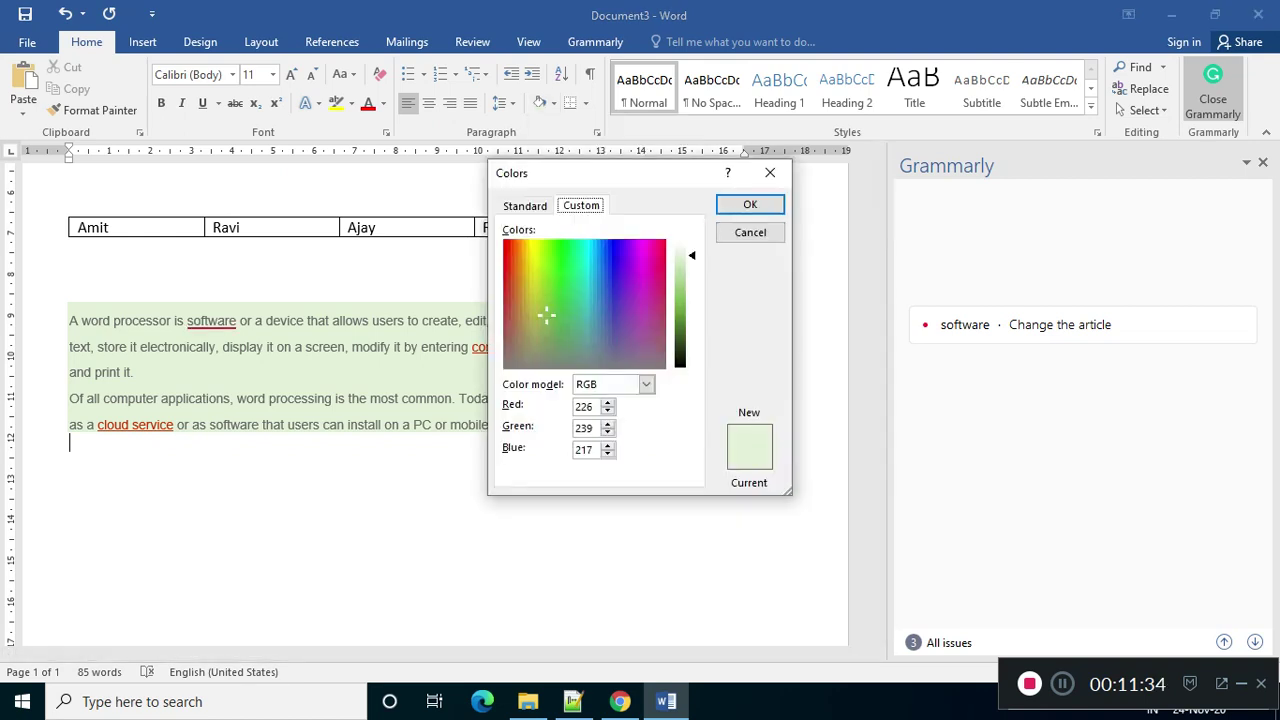
click(770, 173)
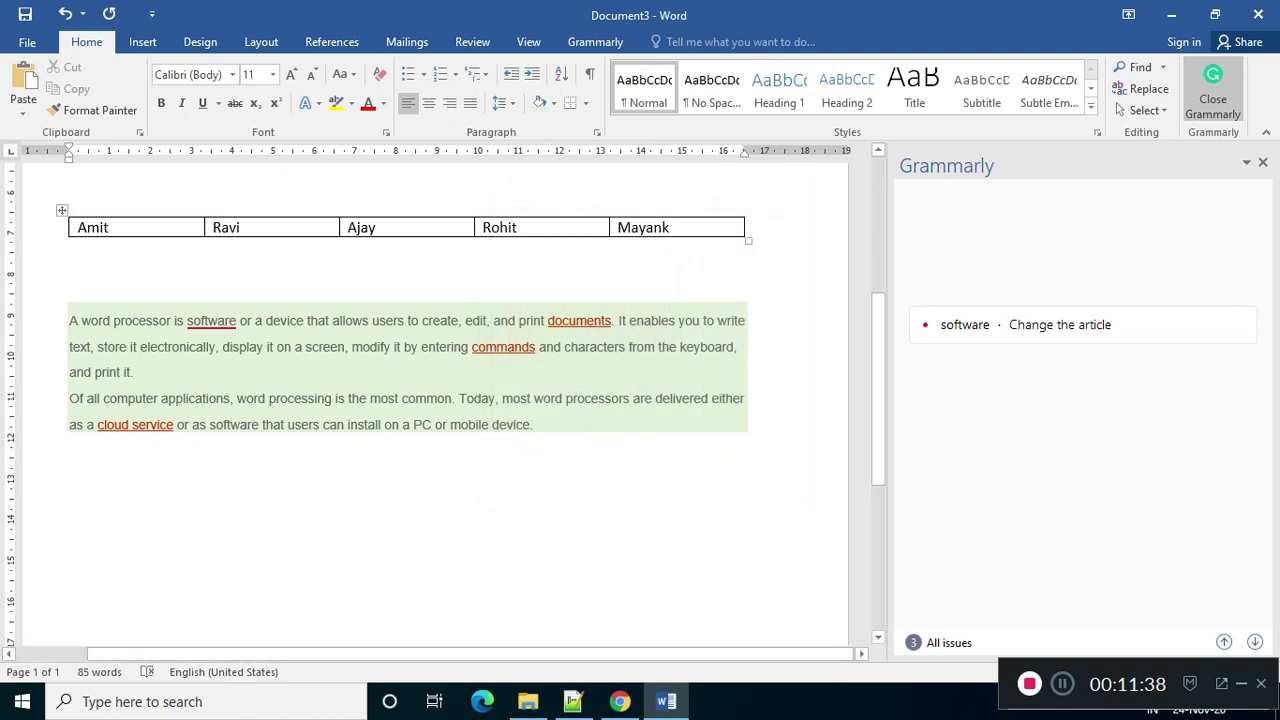
Step: Shade both pasted paragraphs with a custom mint green of about RGB 204, 252, 226
key(ctrl+shift+Up)
key(ctrl+shift+Up)
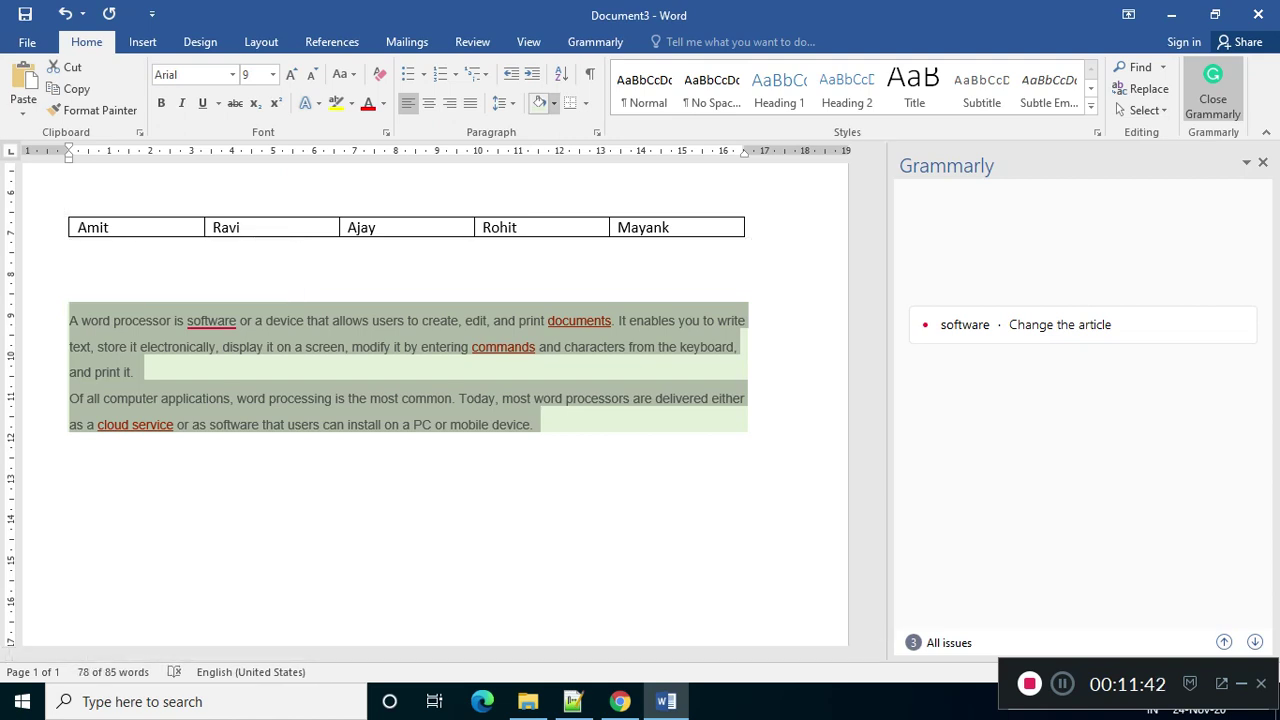
click(553, 103)
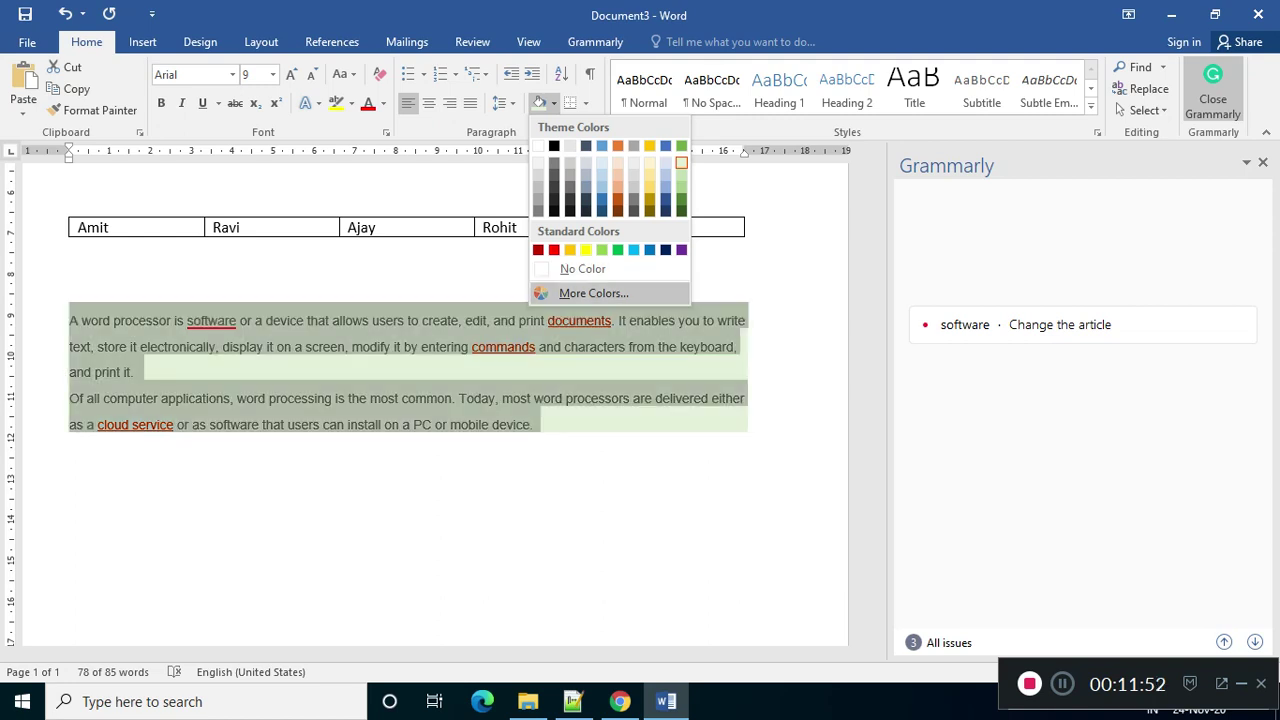
click(593, 293)
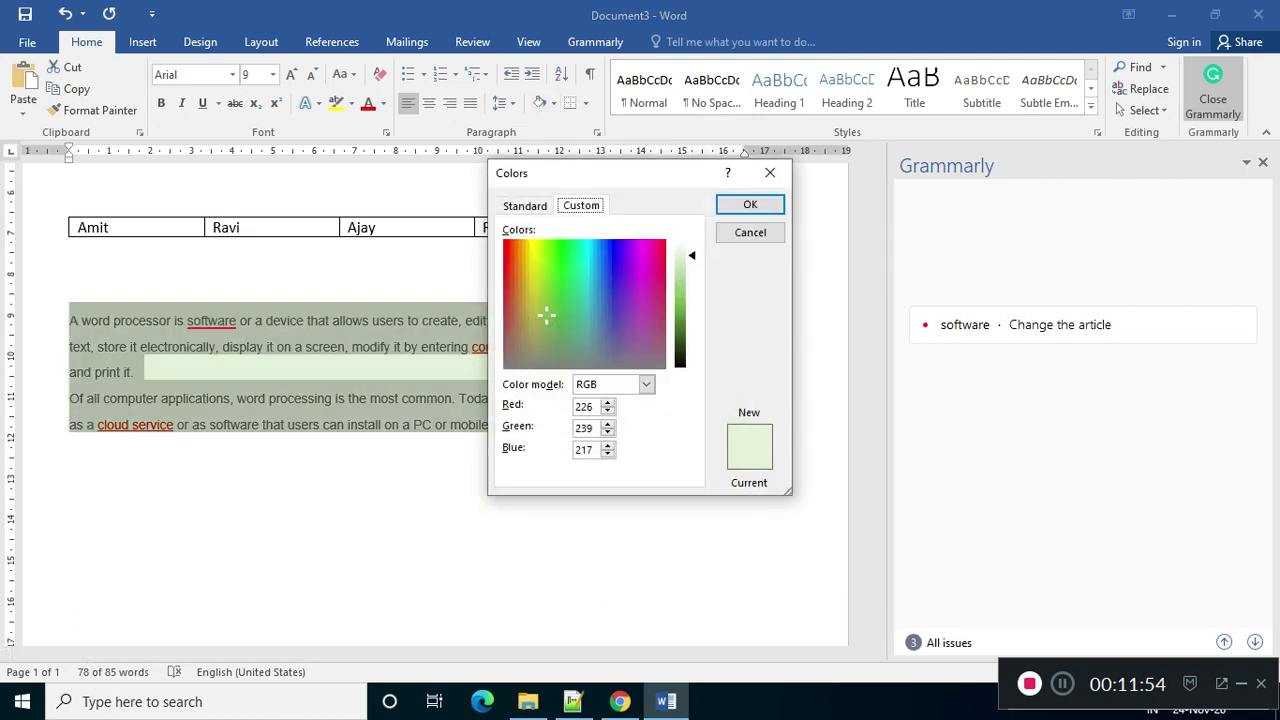
mouse_move(546, 316)
mouse_down()
mouse_move(557, 263)
mouse_move(600, 245)
mouse_move(568, 253)
mouse_up()
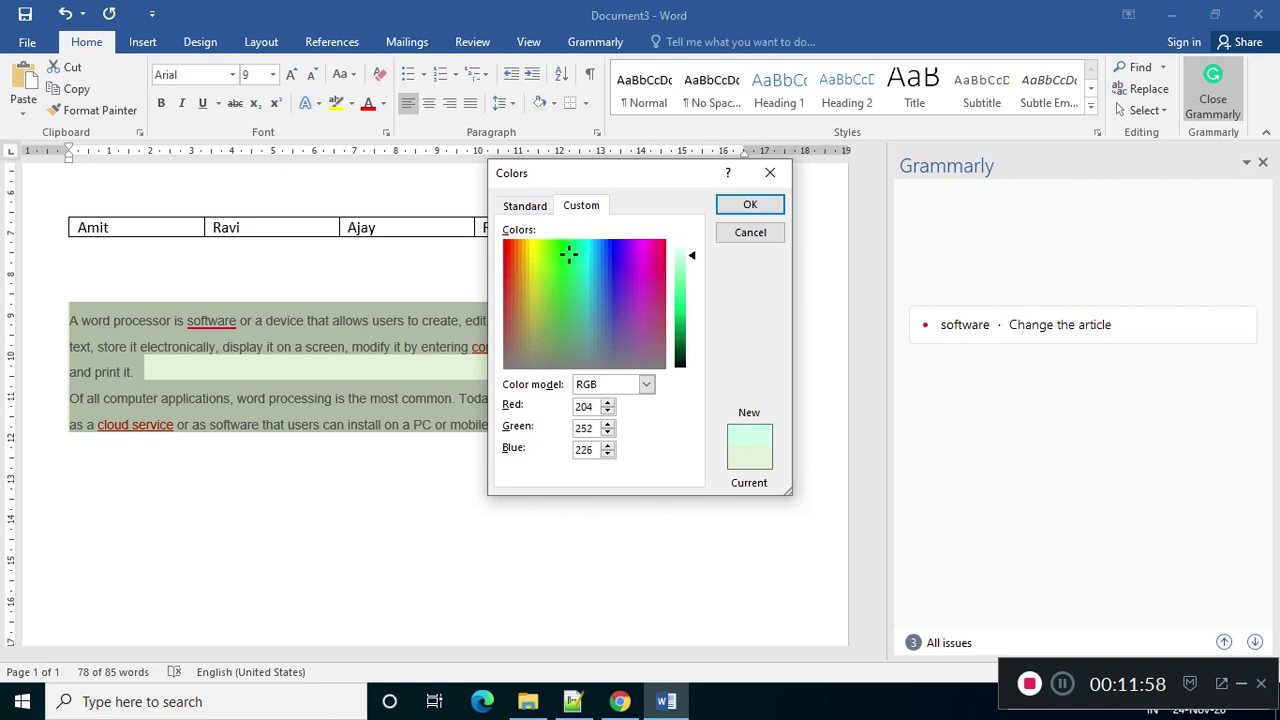
click(750, 204)
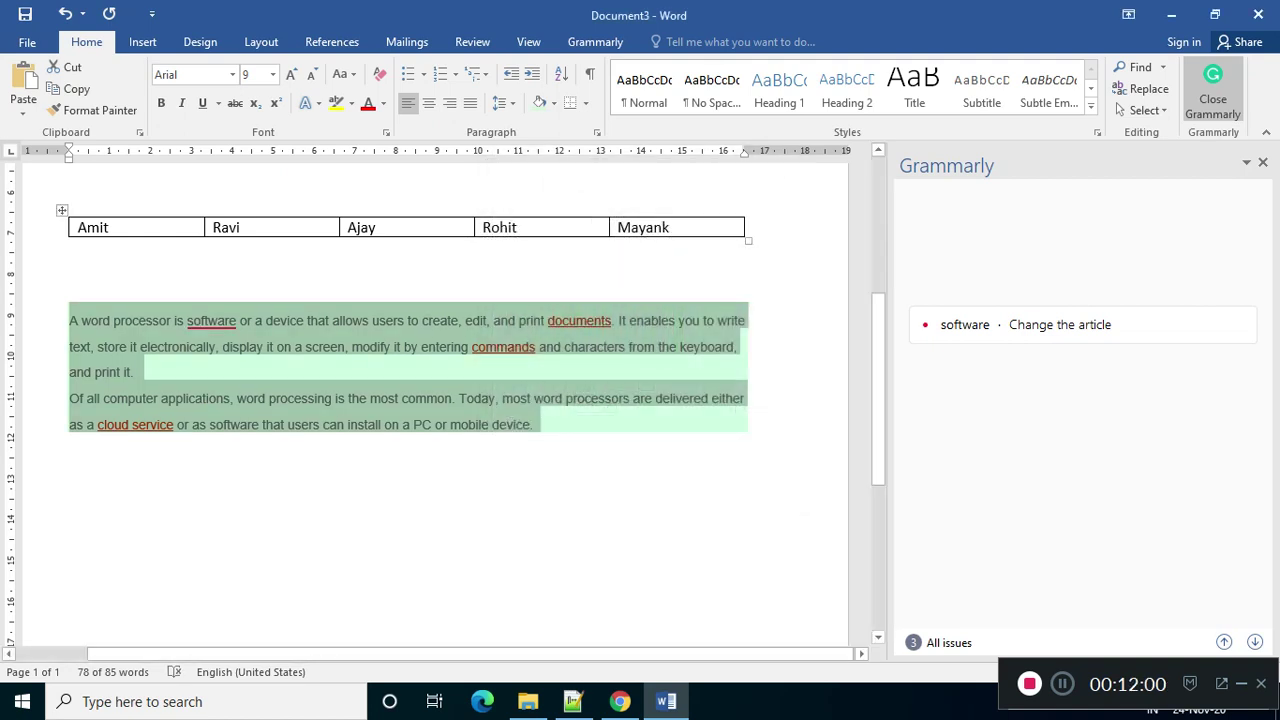
click(70, 443)
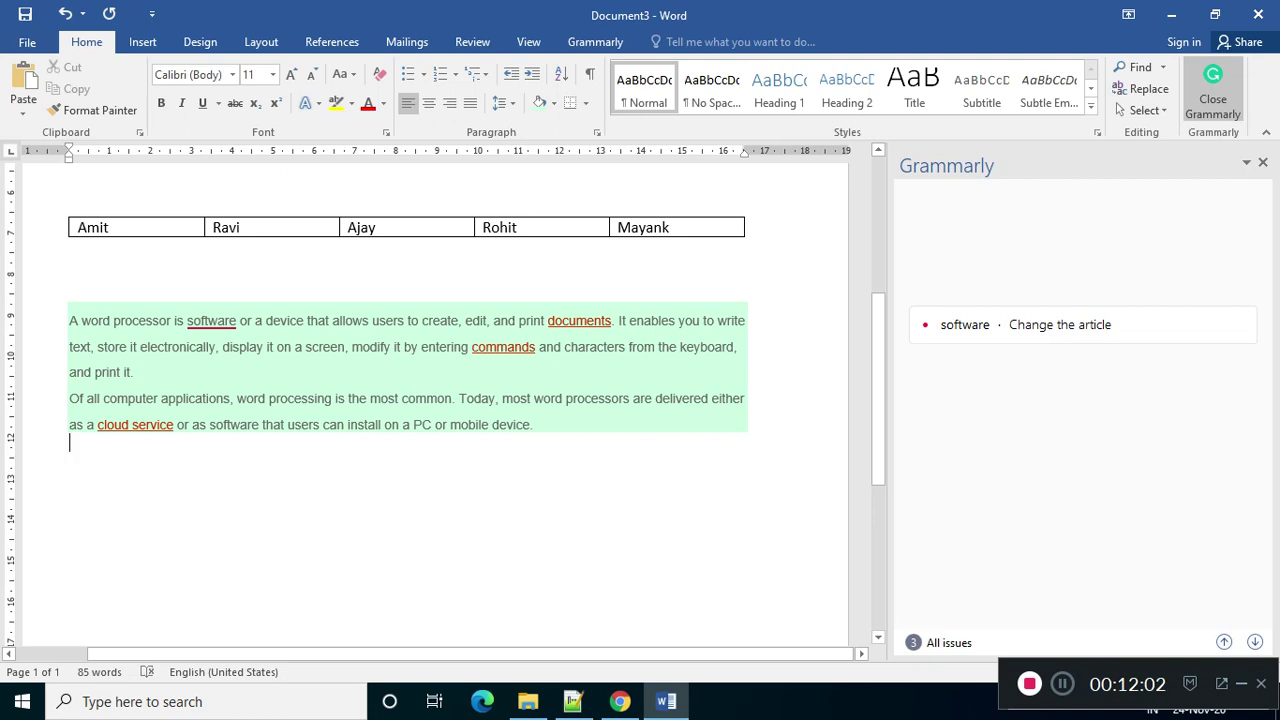
Step: Remove the shading from both pasted paragraphs by setting it to No Color
mouse_move(533, 424)
mouse_down()
mouse_move(266, 318)
mouse_move(72, 285)
mouse_up()
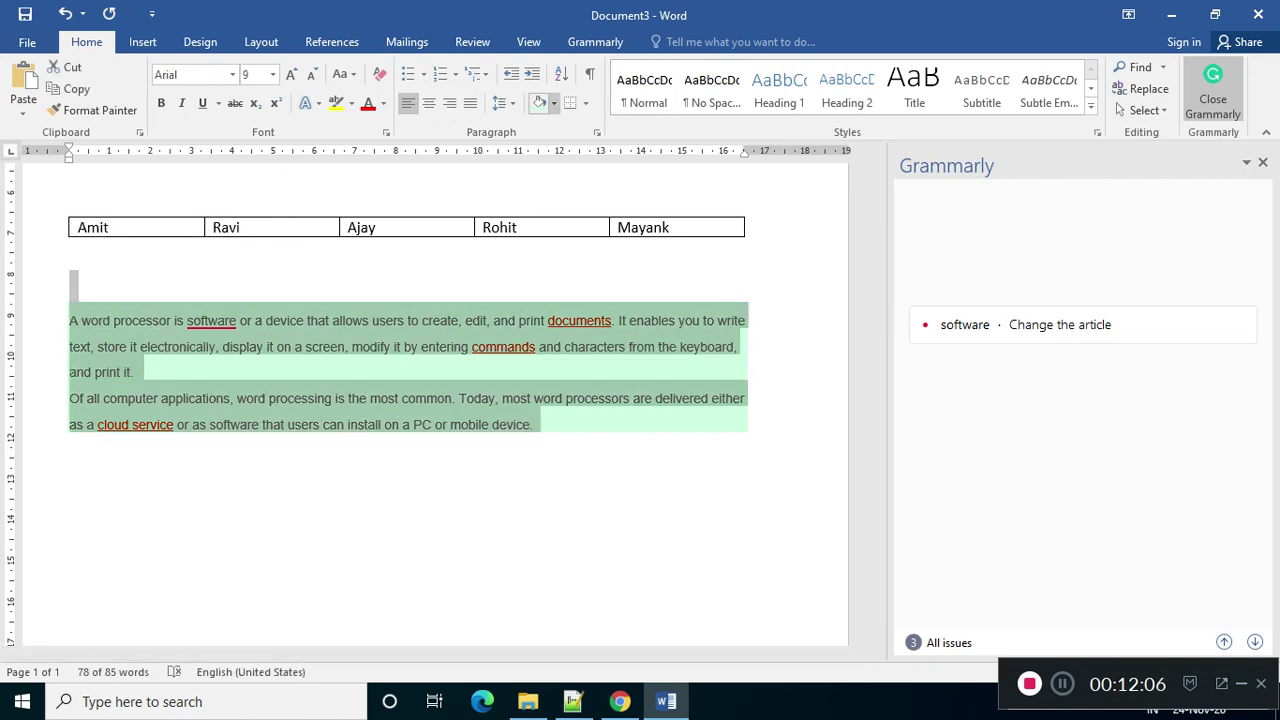
click(553, 103)
click(582, 306)
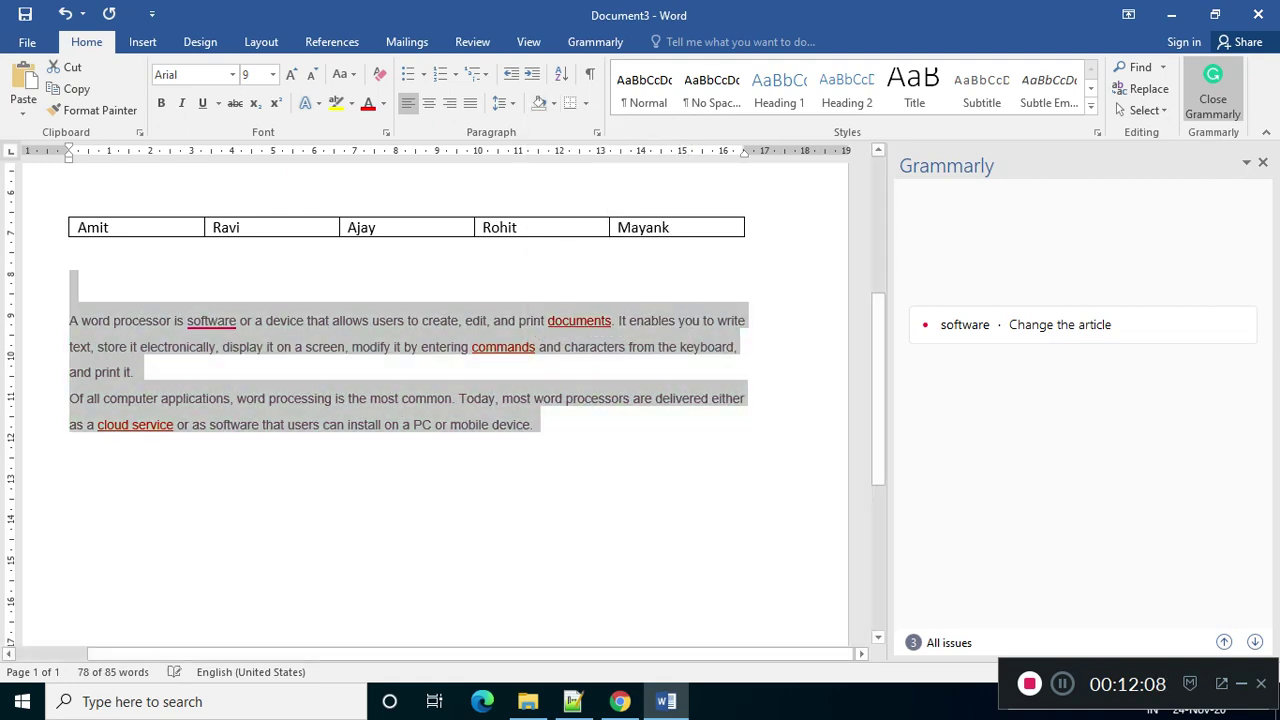
Step: Look over the border choices for both pasted paragraphs, without applying one
click(71, 442)
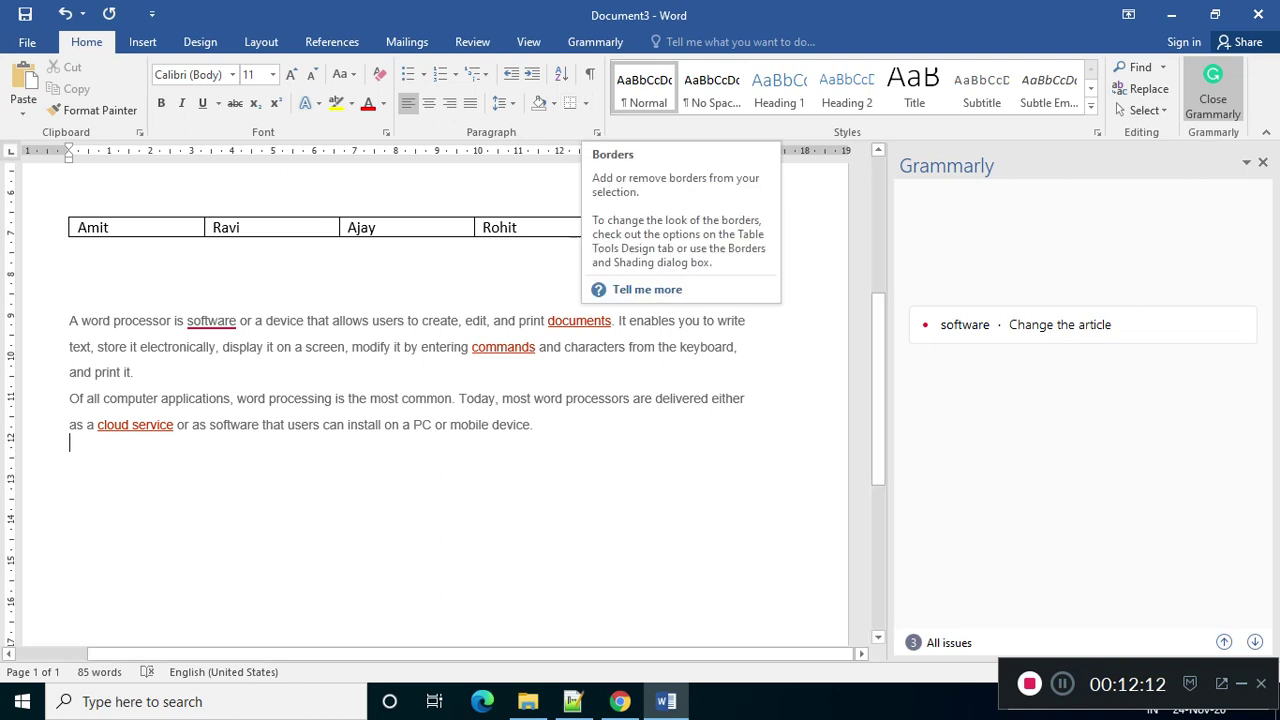
drag(70, 443, 69, 320)
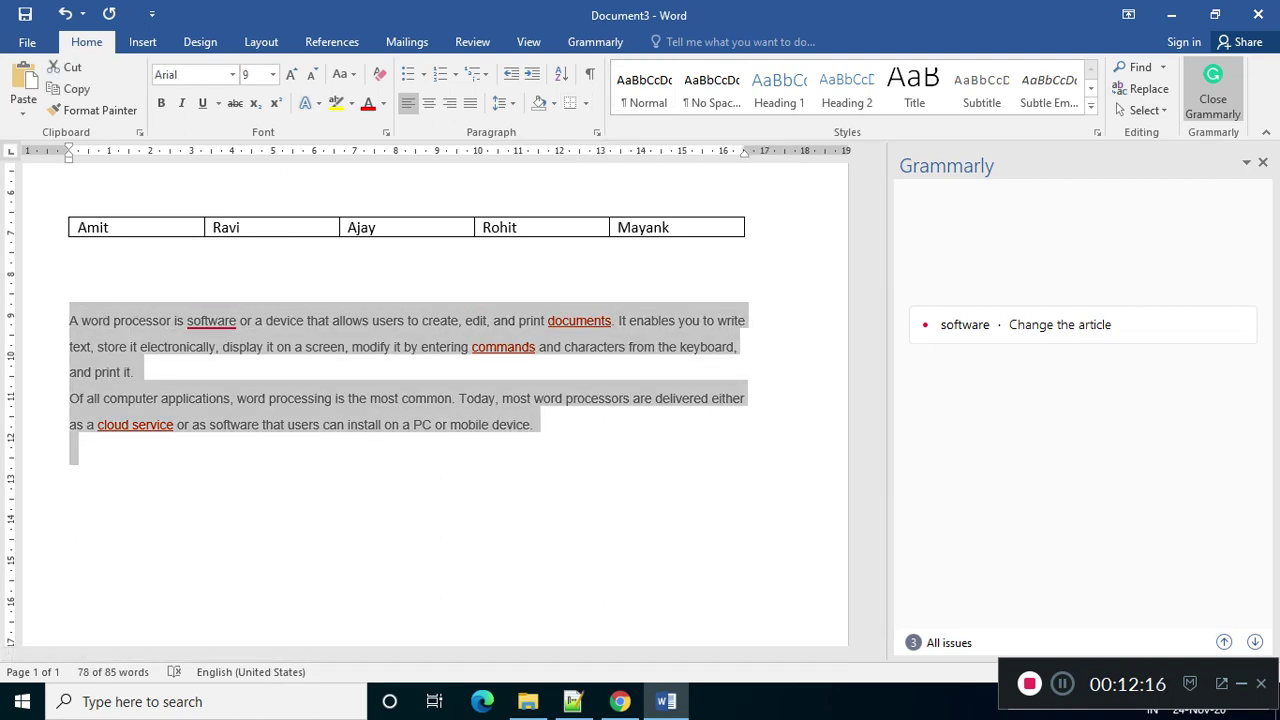
click(586, 103)
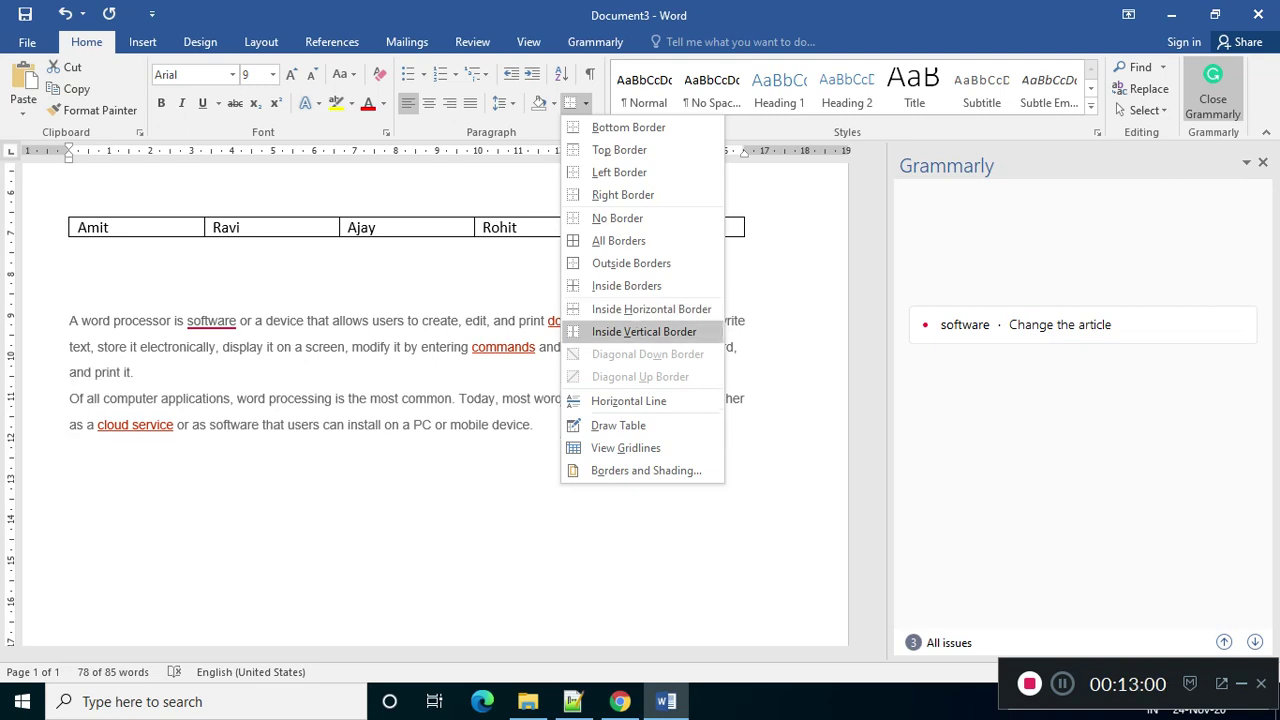
key(Escape)
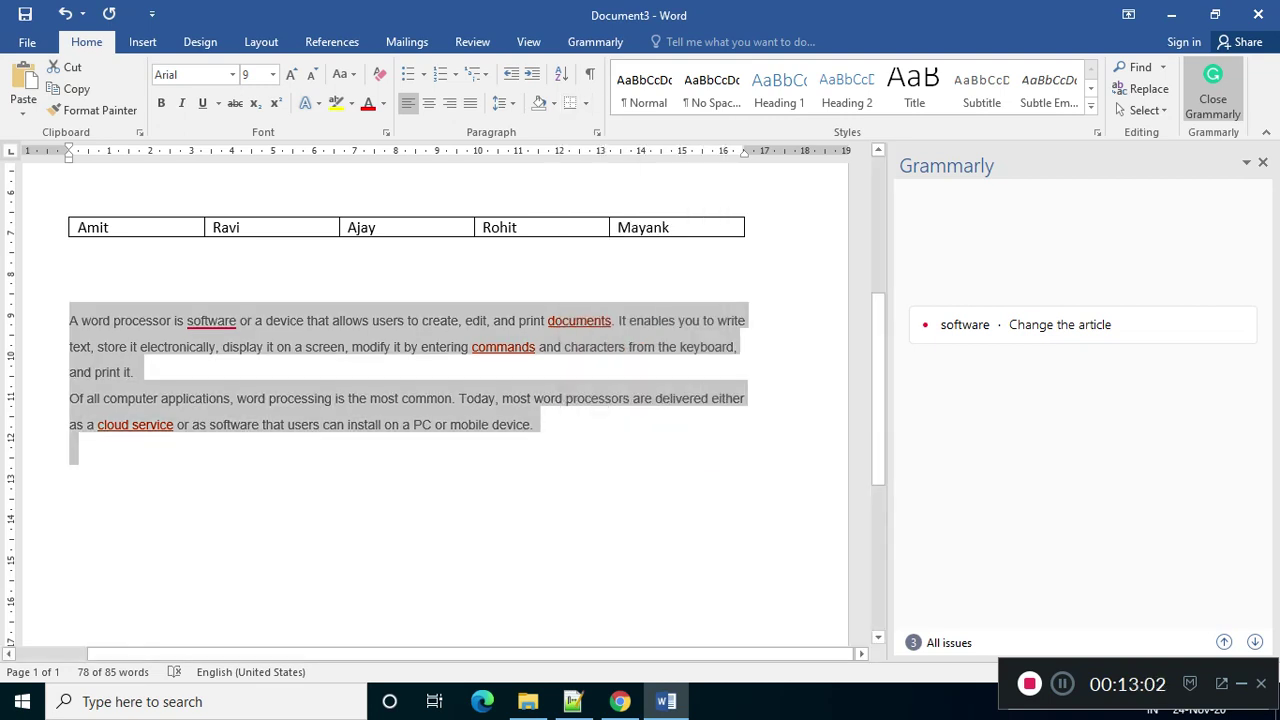
click(70, 443)
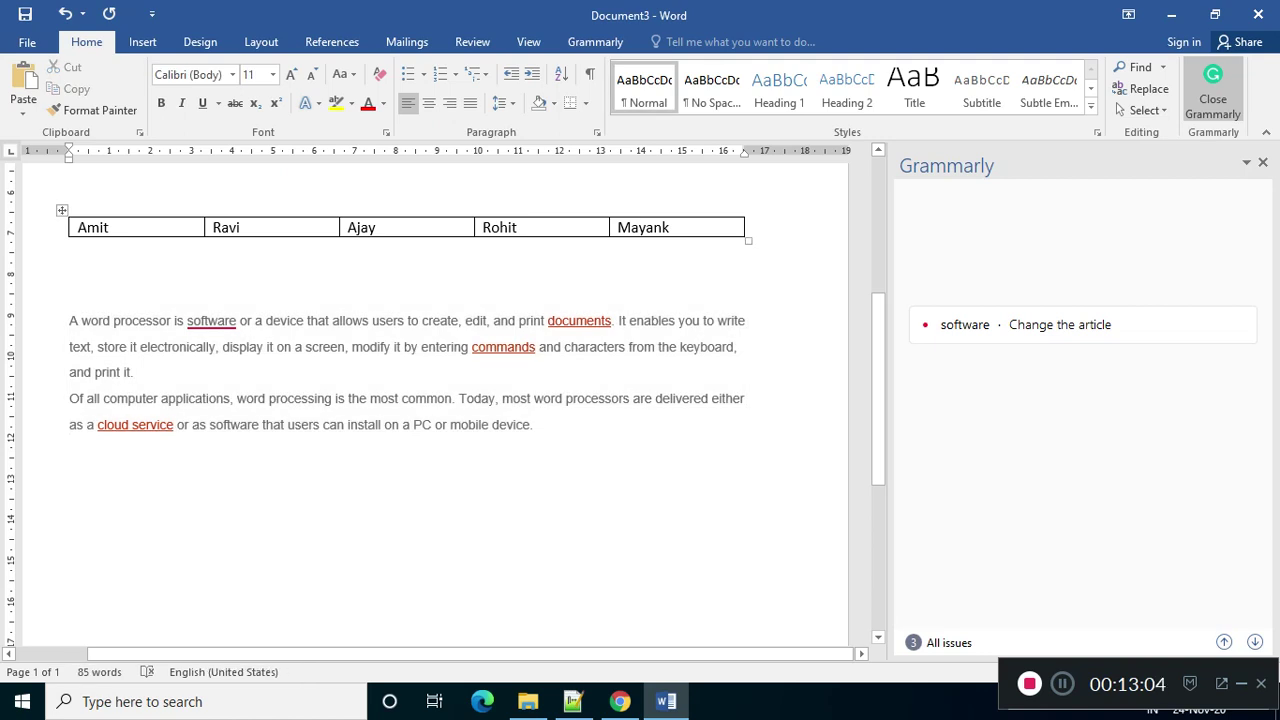
Step: Show the paragraph marks and other hidden formatting symbols with both pasted paragraphs selected, and hide them again
drag(536, 424, 69, 346)
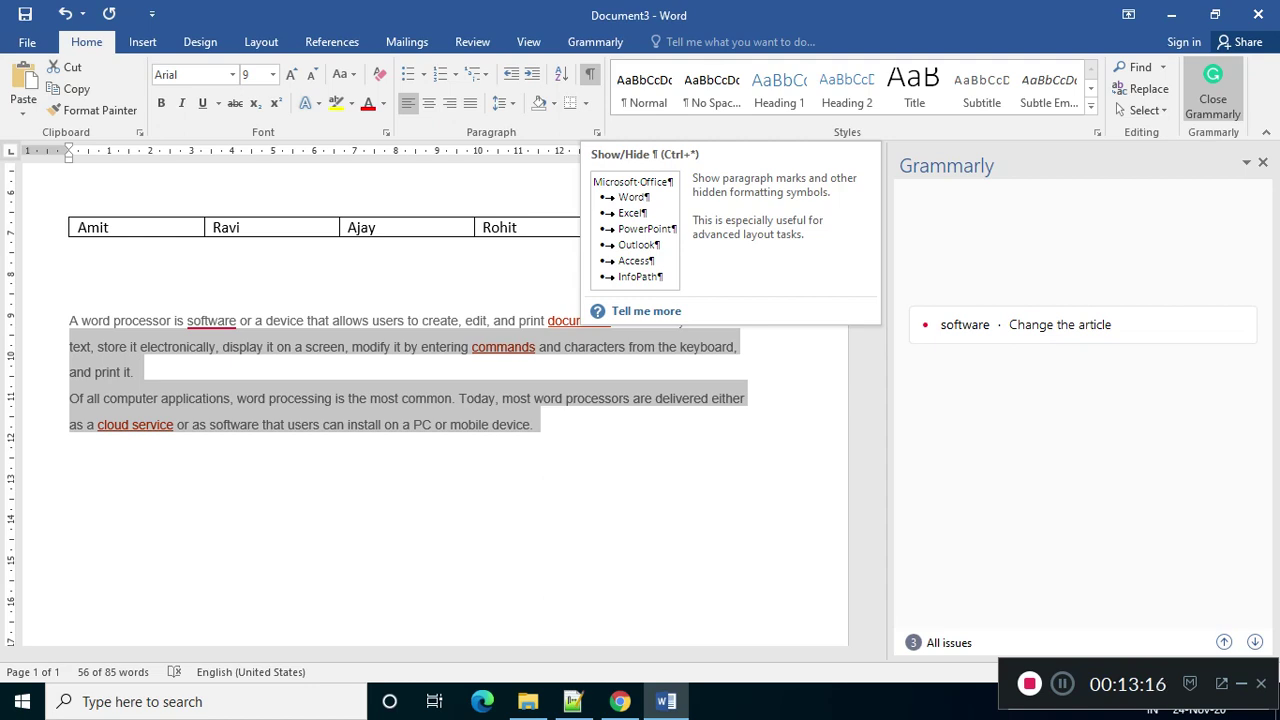
click(70, 448)
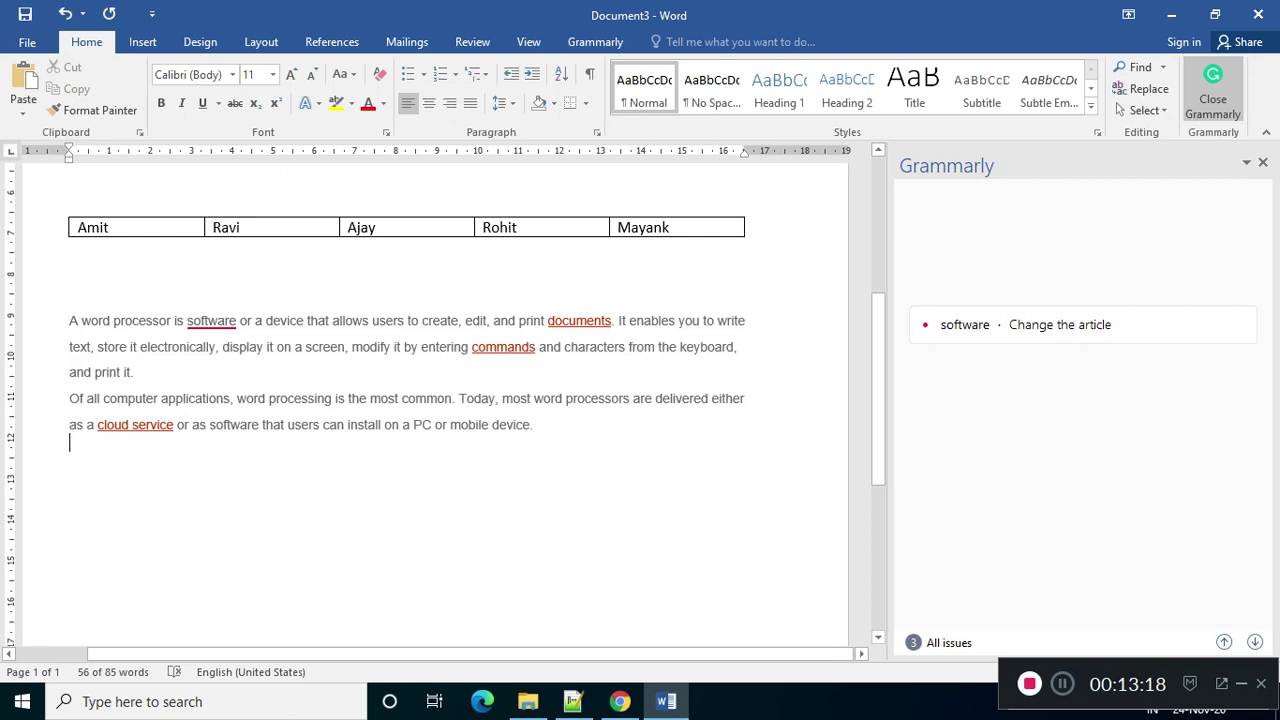
drag(70, 400, 69, 320)
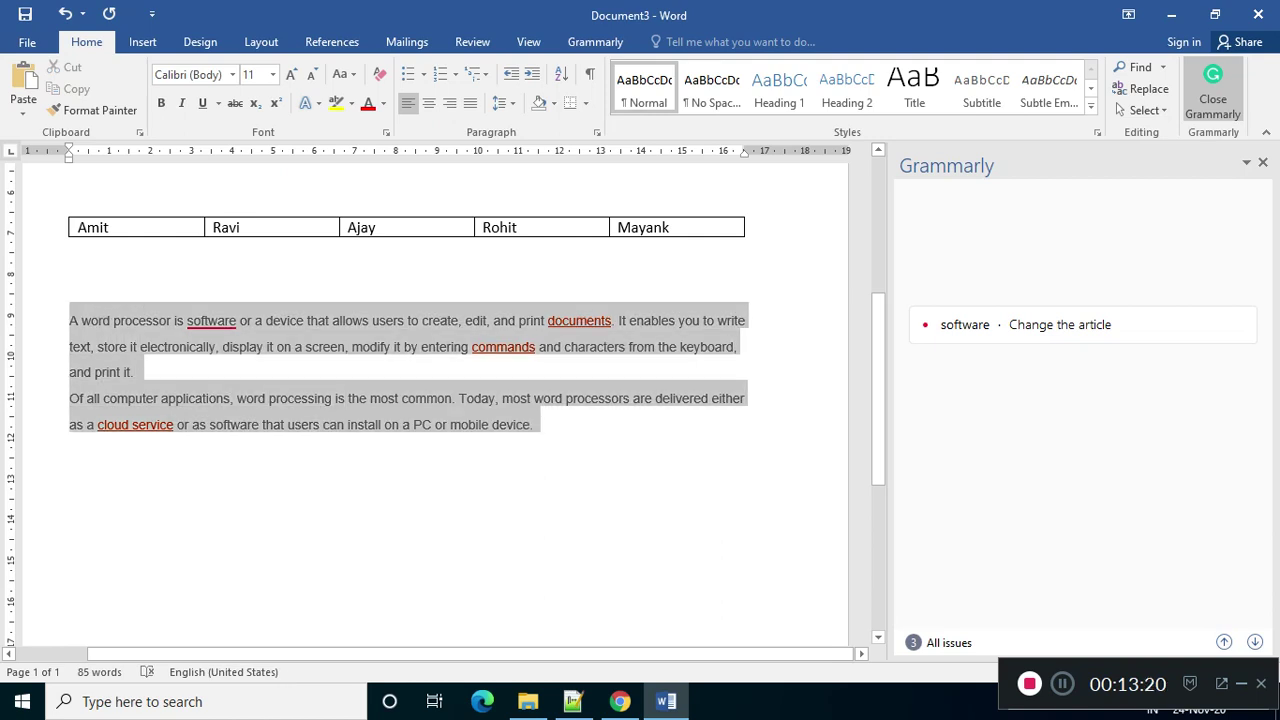
click(590, 74)
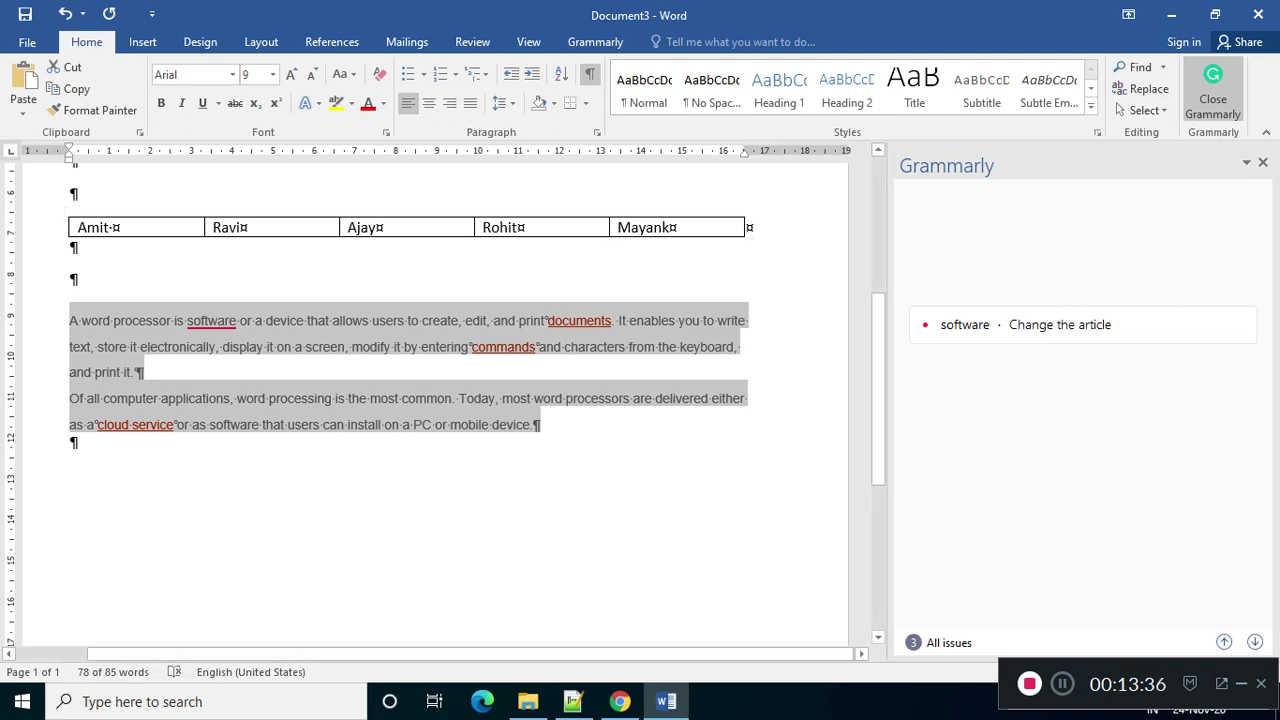
click(72, 443)
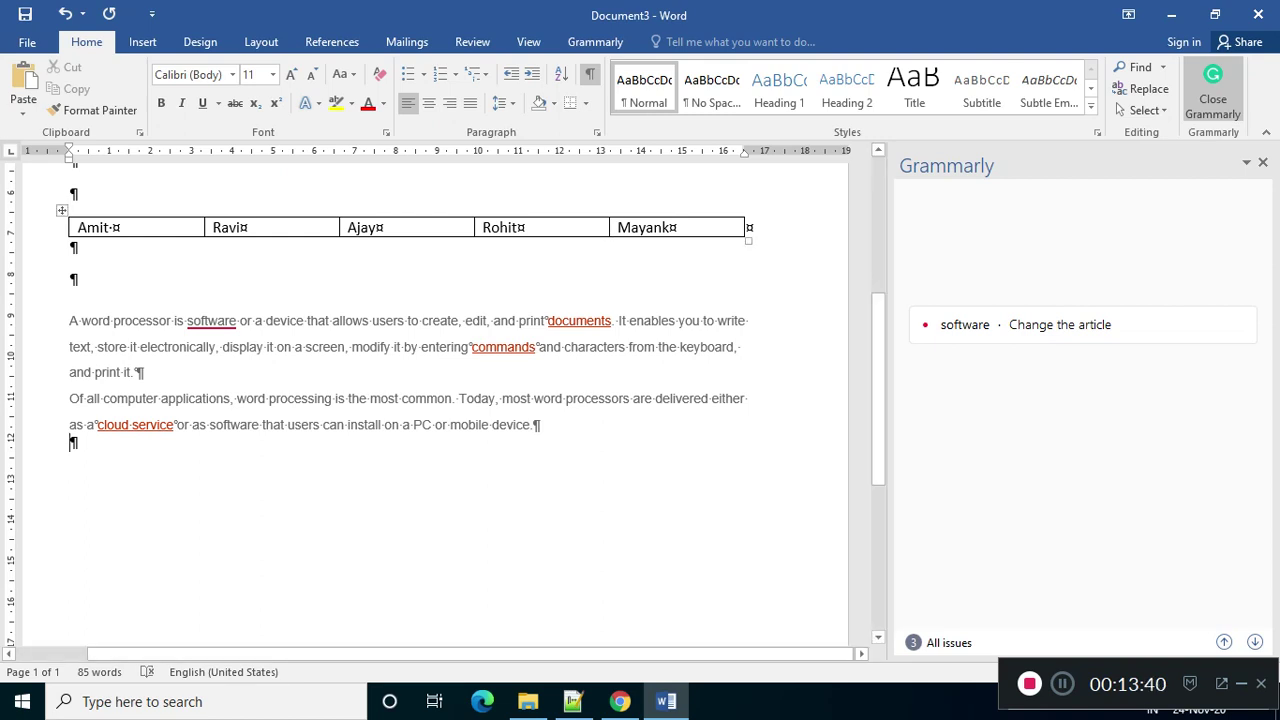
key(ctrl+shift+8)
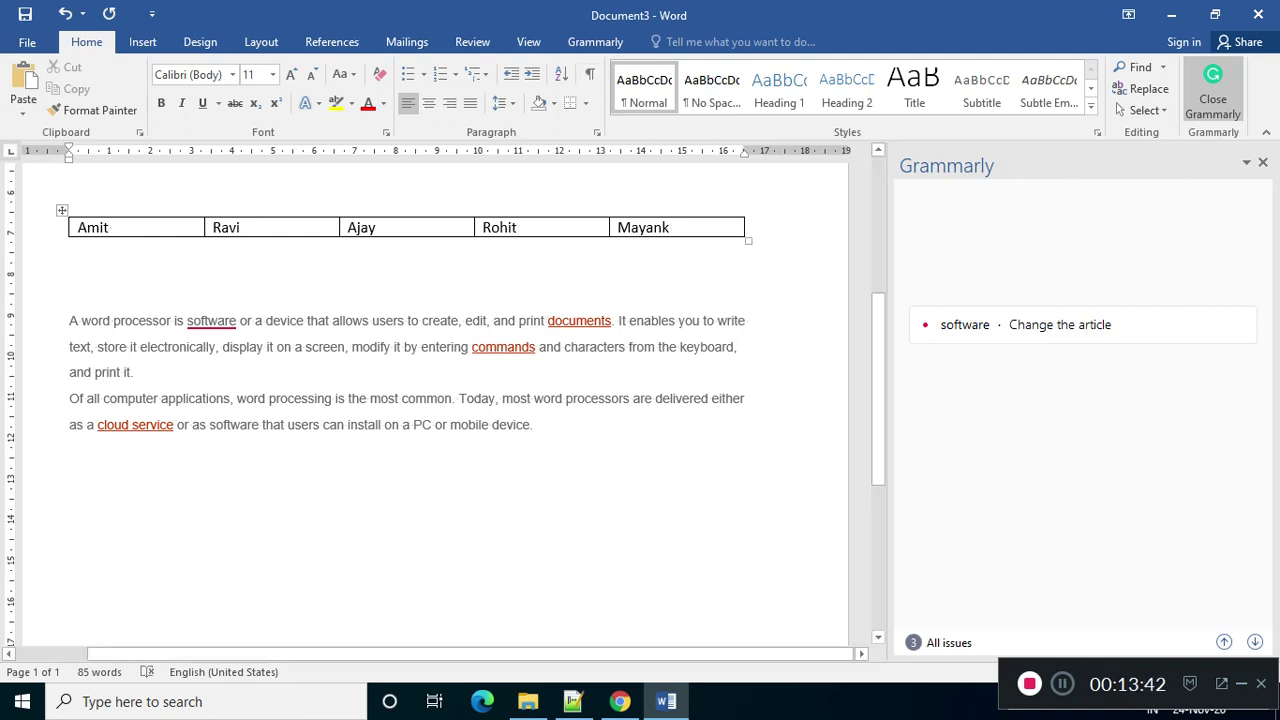
Step: Enter "Djsf" followed by spaces and two tabs on the line below the pasted paragraphs, and start a new line
text(..)
key(BackSpace)
key(BackSpace)
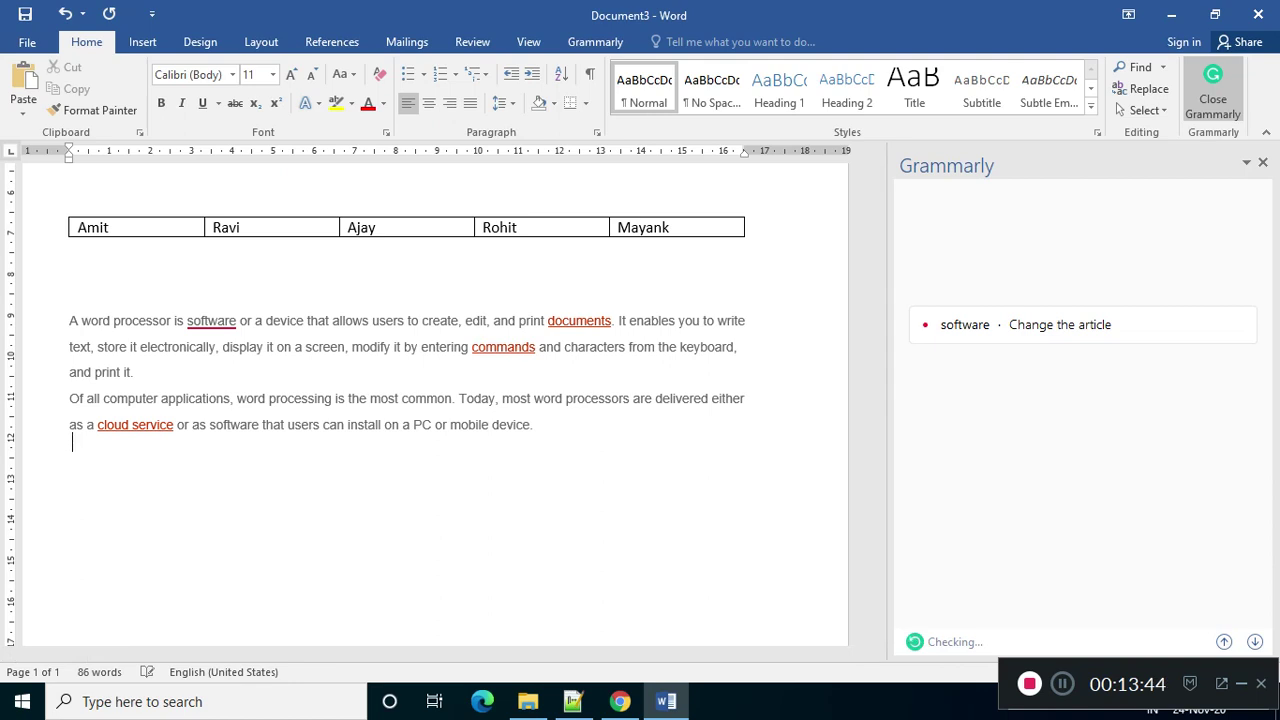
text(djsf)
key(Tab)
key(Tab)
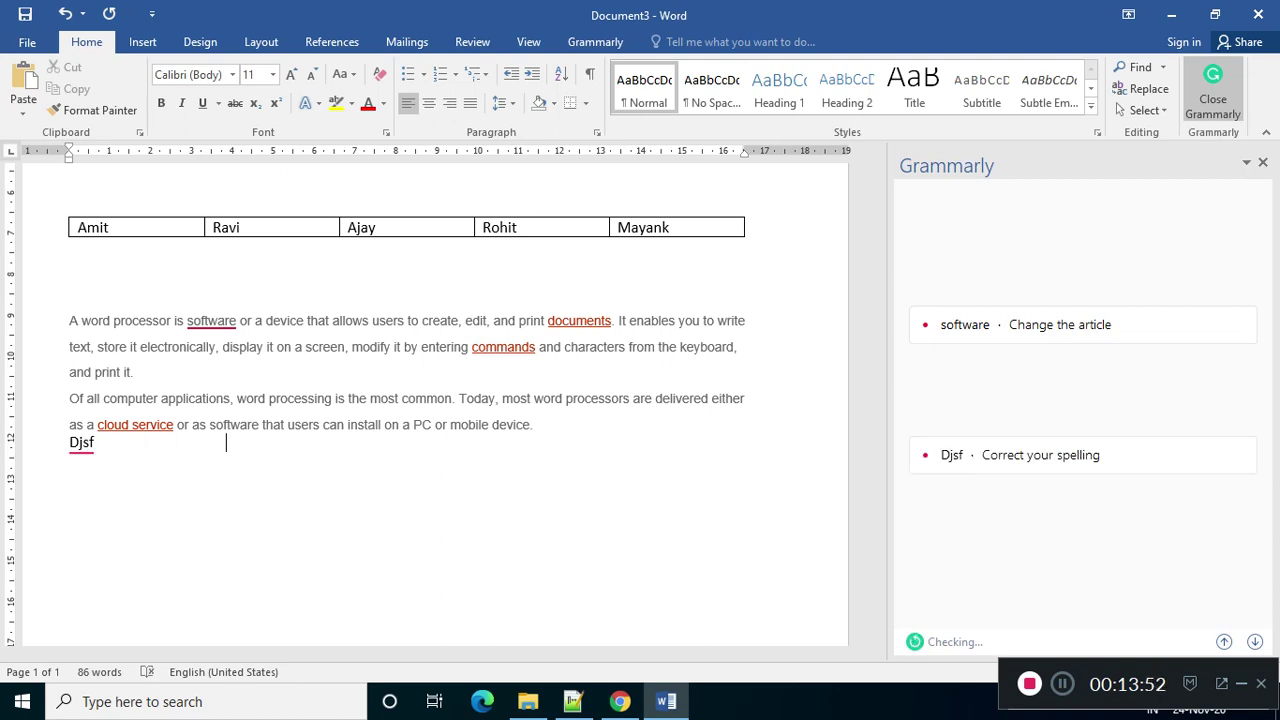
key(Return)
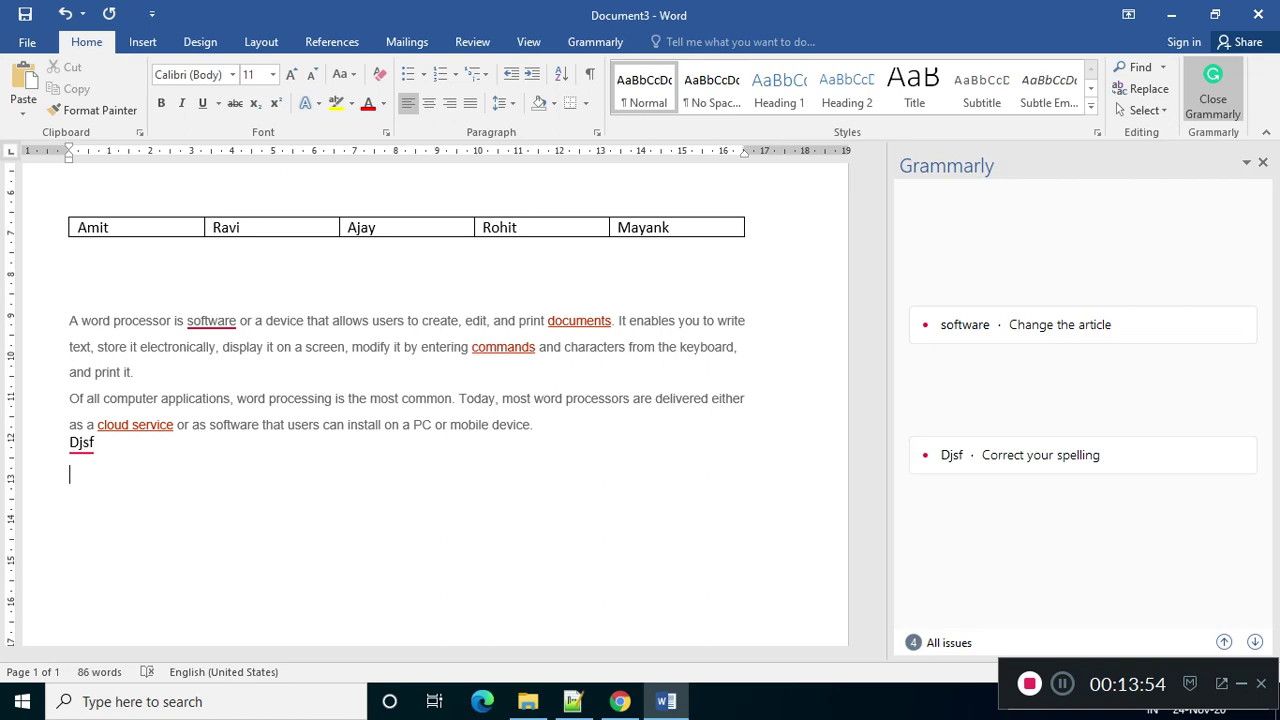
Step: Show the formatting marks and examine the spaces and tab characters after "Djsf"
key(ctrl+shift+8)
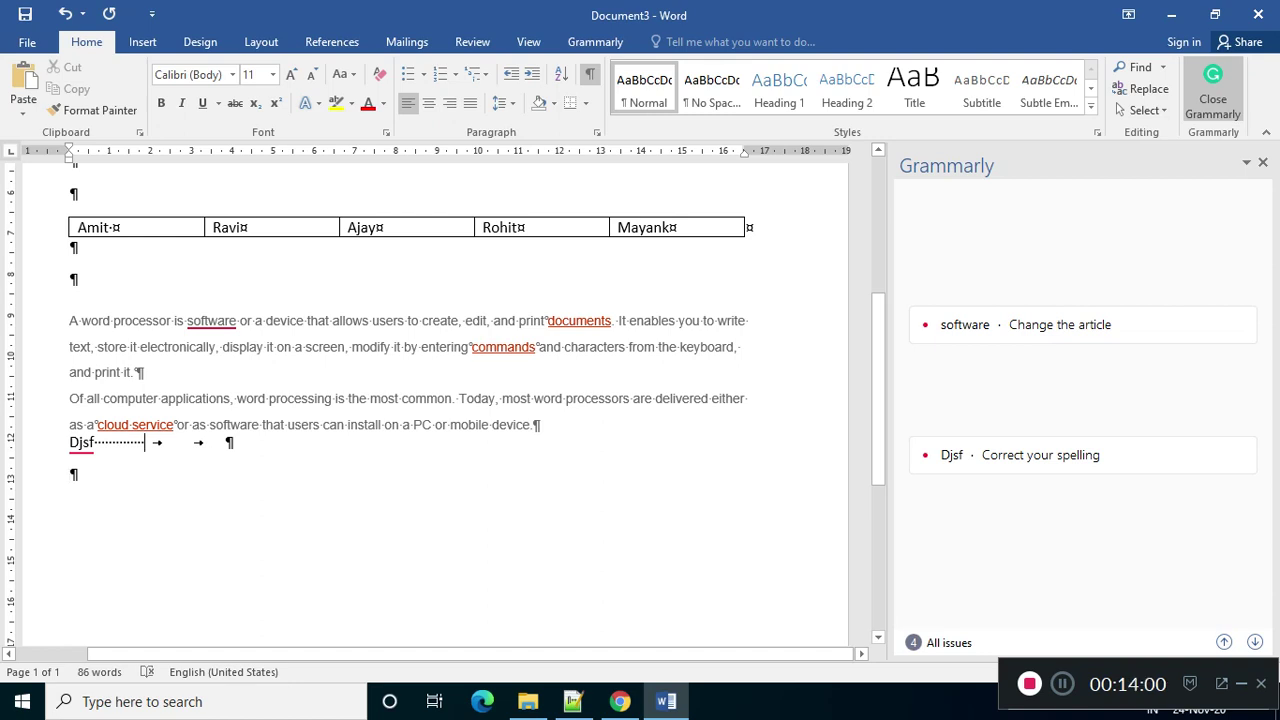
double_click(153, 443)
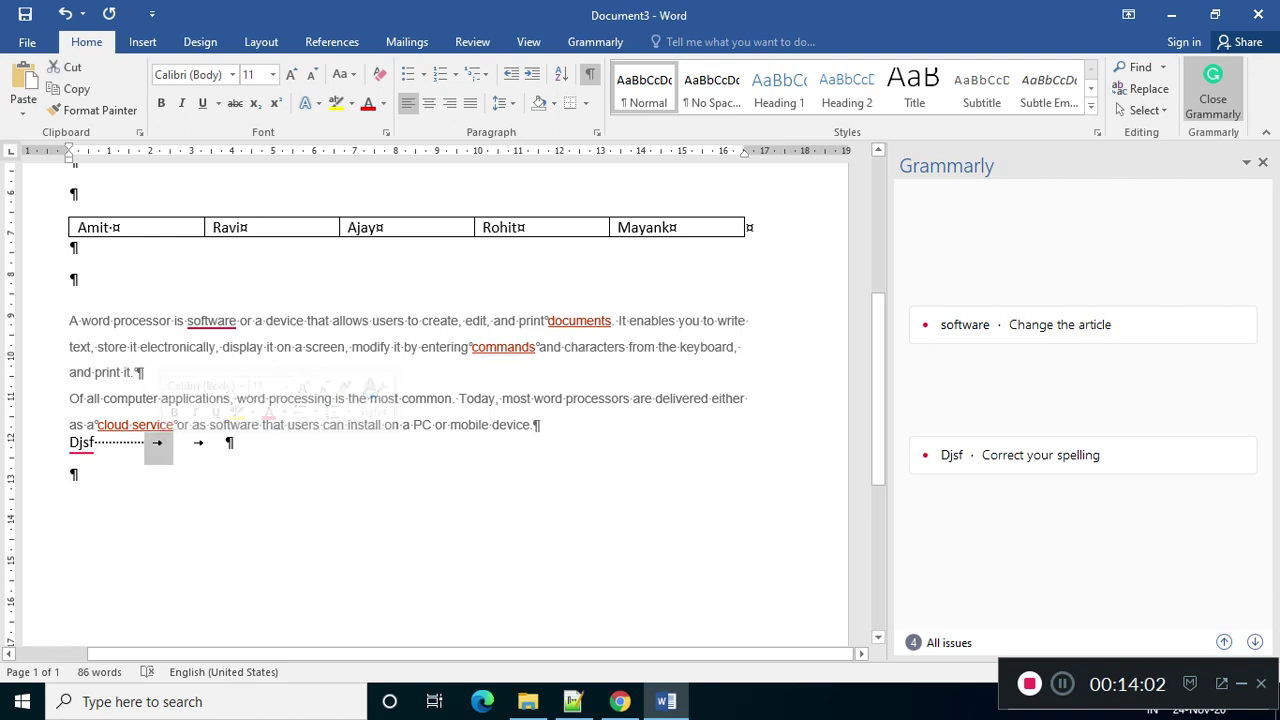
double_click(86, 443)
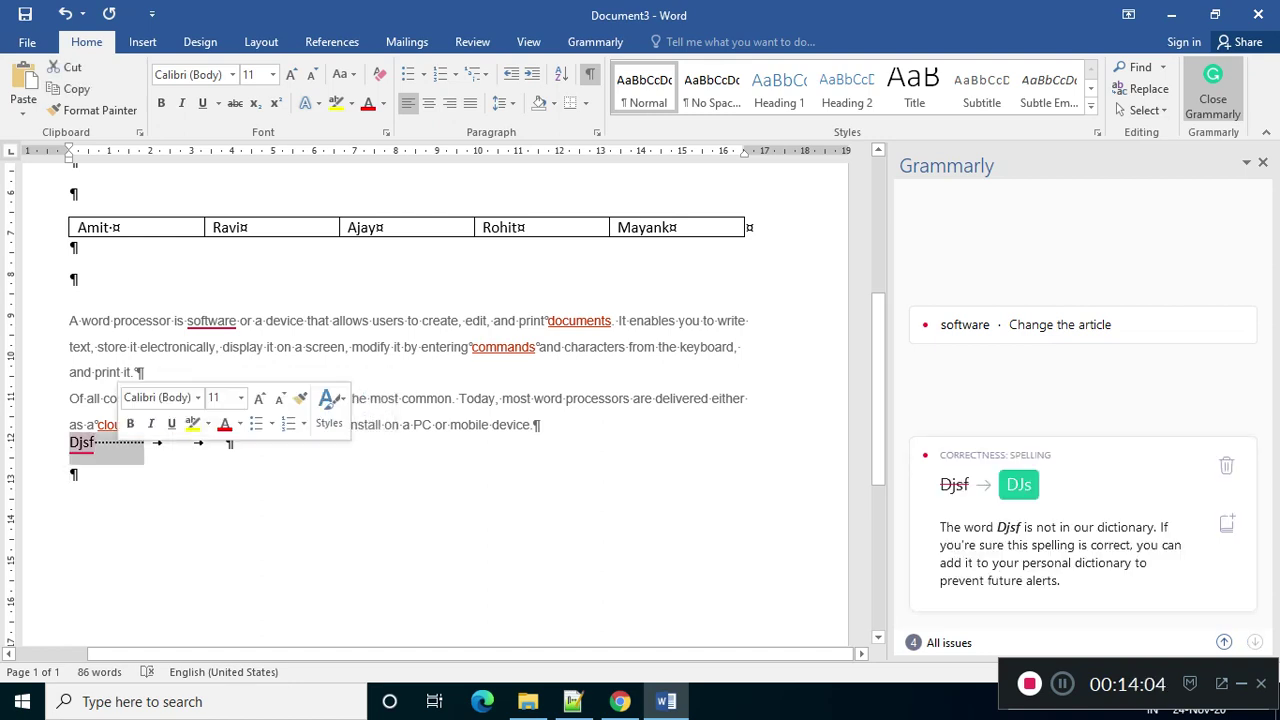
click(76, 475)
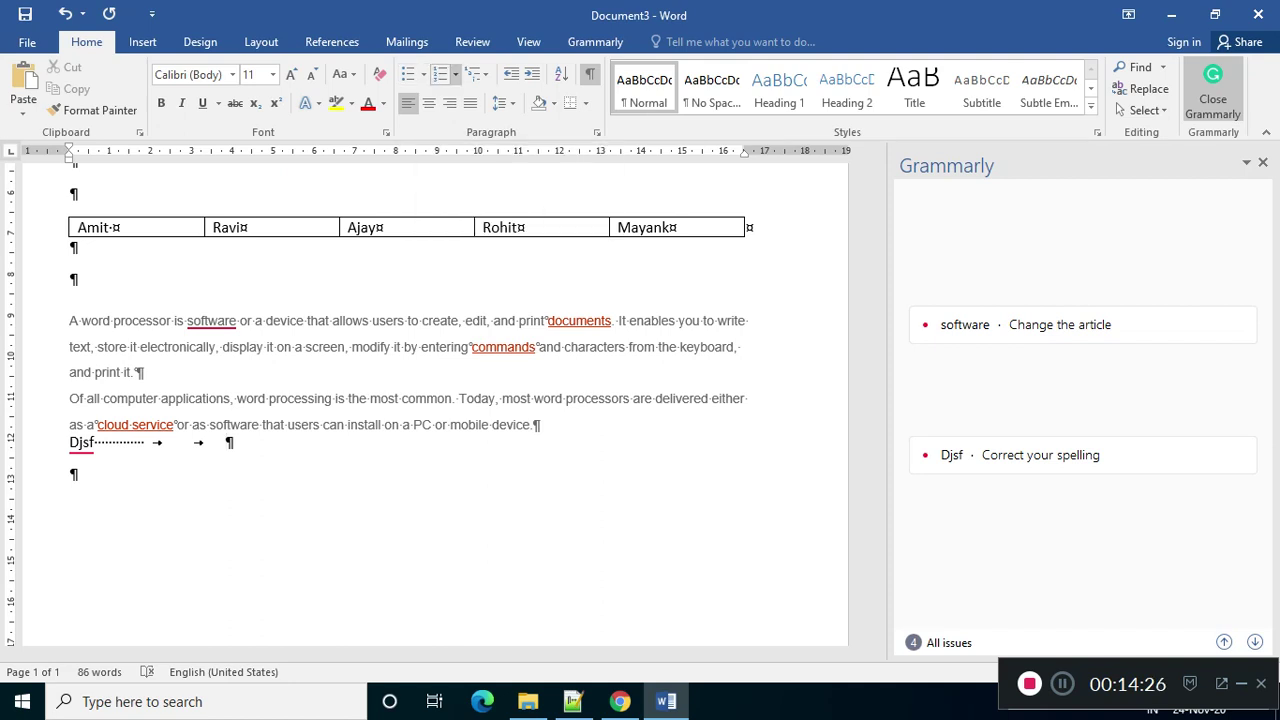
Step: Look over the bullet and numbering libraries without applying a style, and hide the formatting marks
click(423, 75)
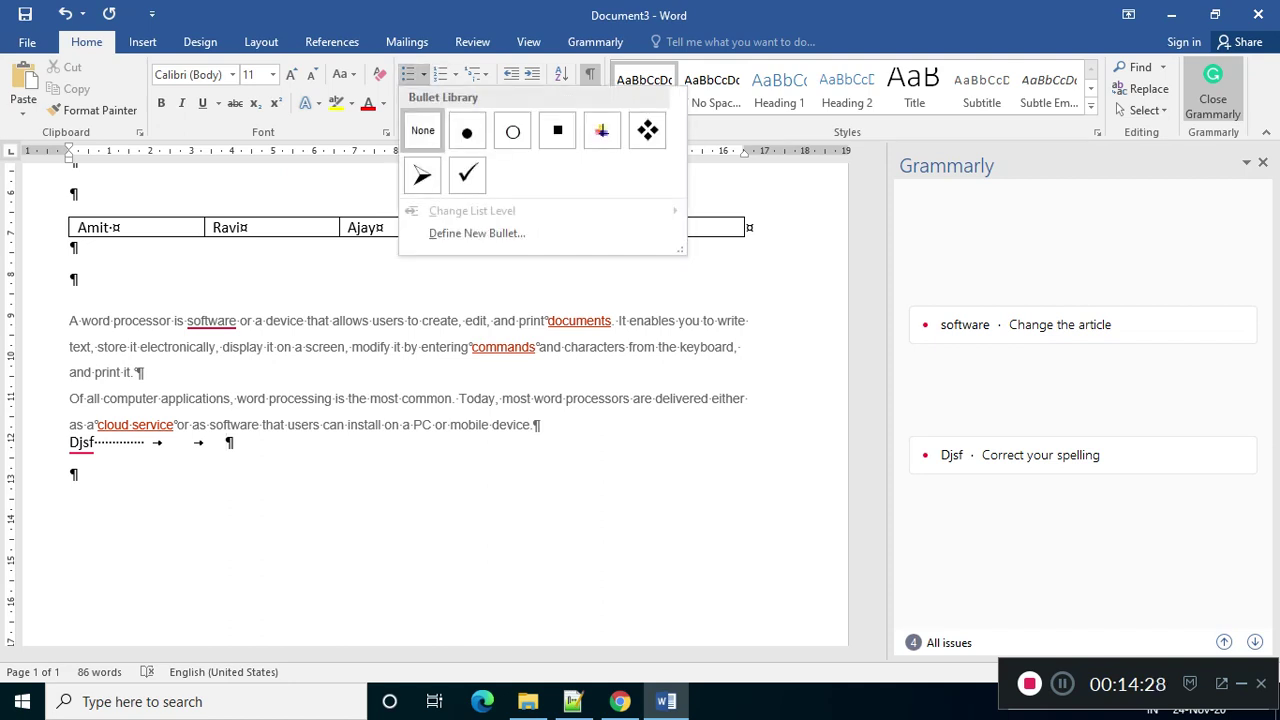
click(455, 74)
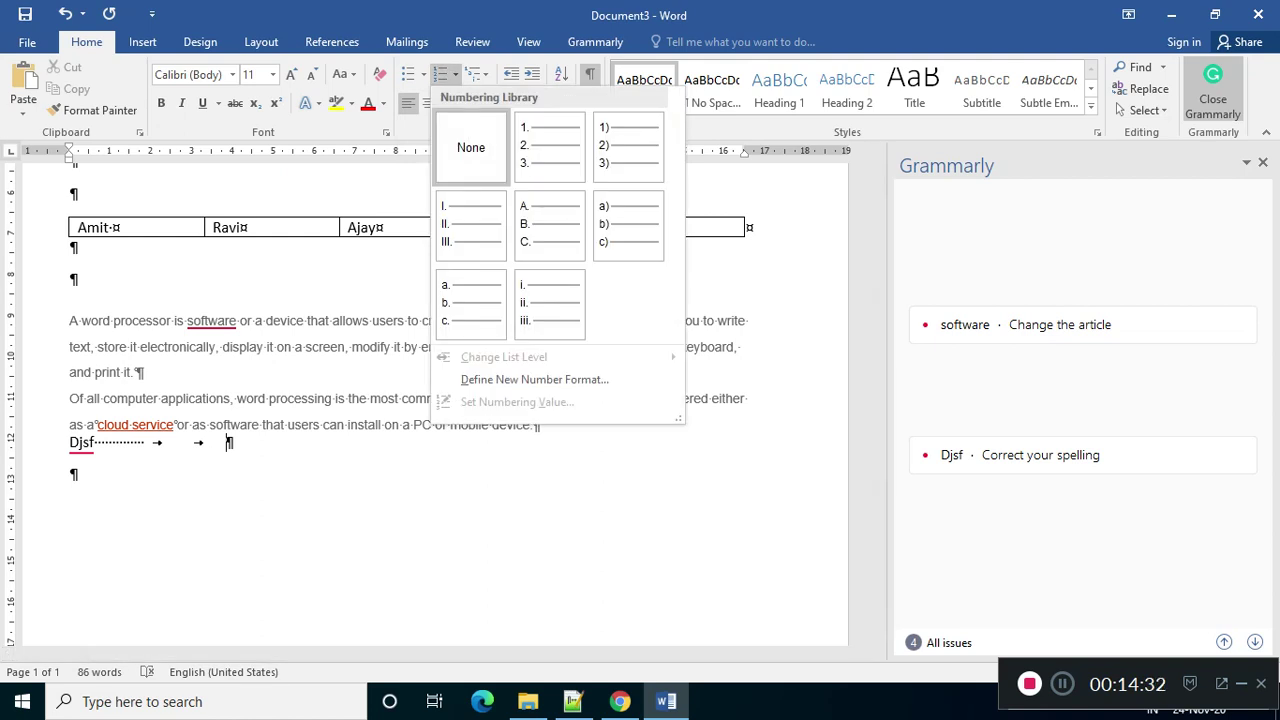
key(Escape)
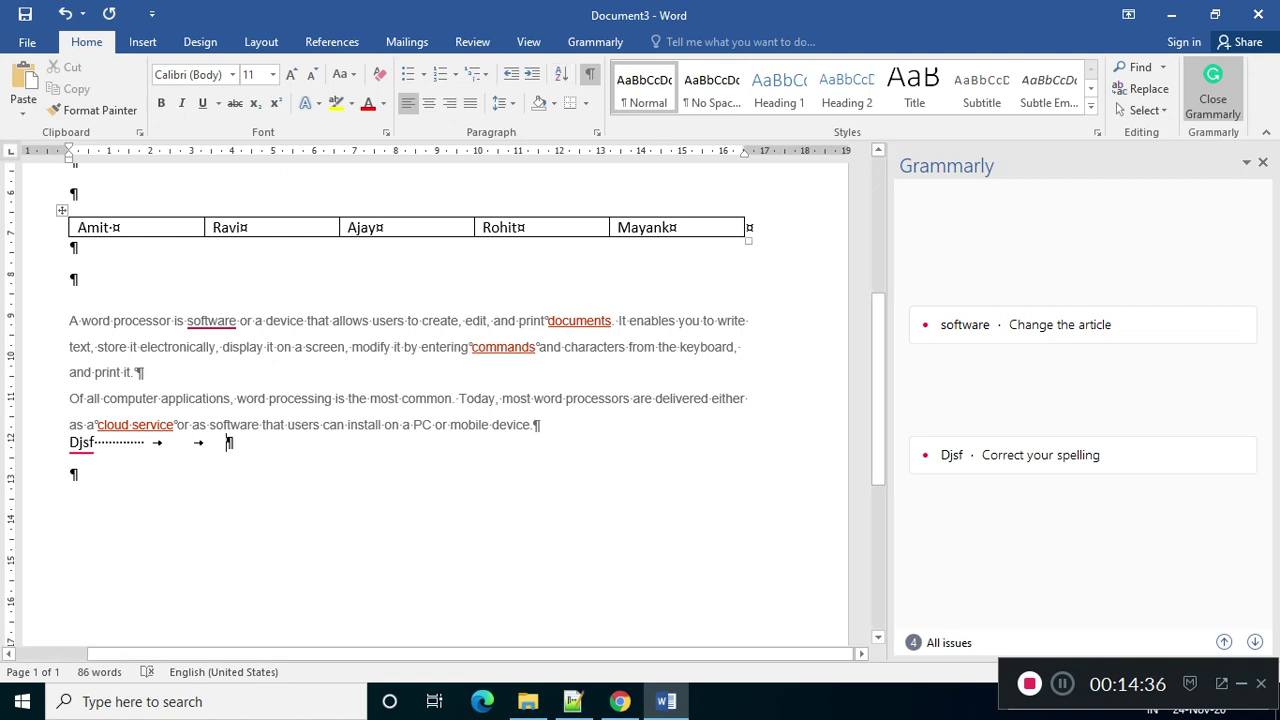
key(ctrl+shift+8)
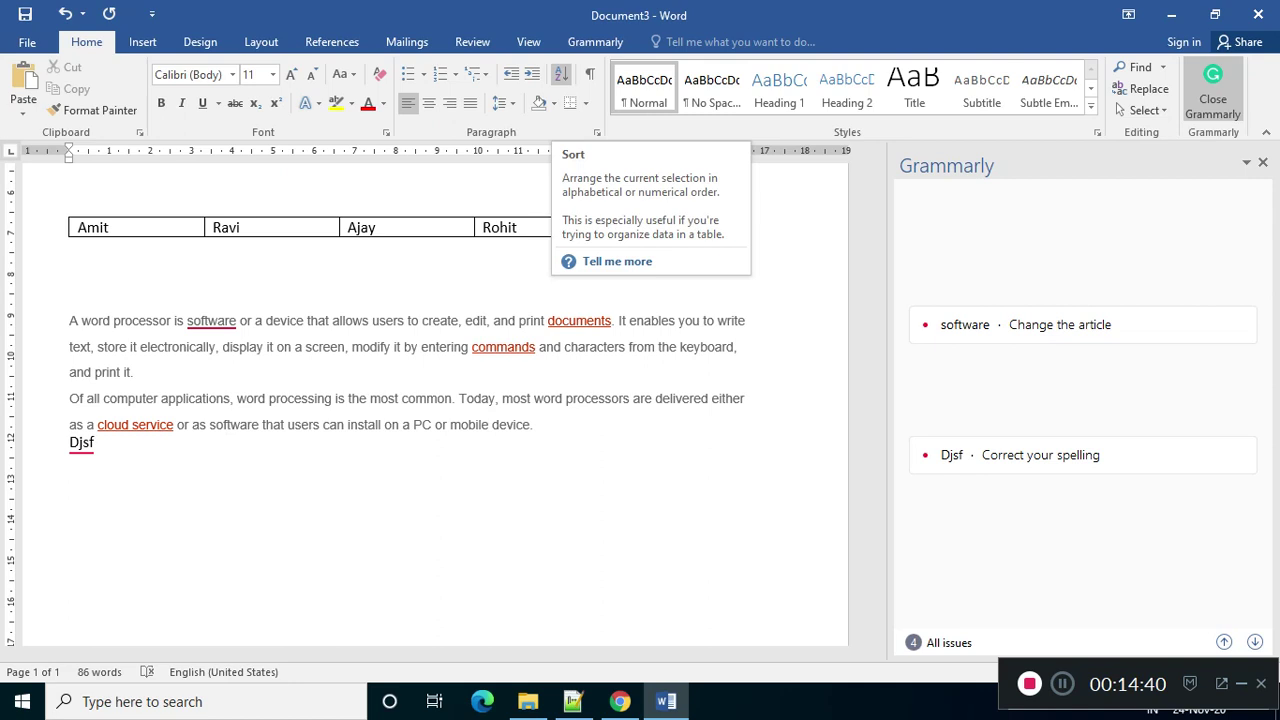
Step: Enter a list of four first names, one per line, below the "Djsf" line
key(Return)
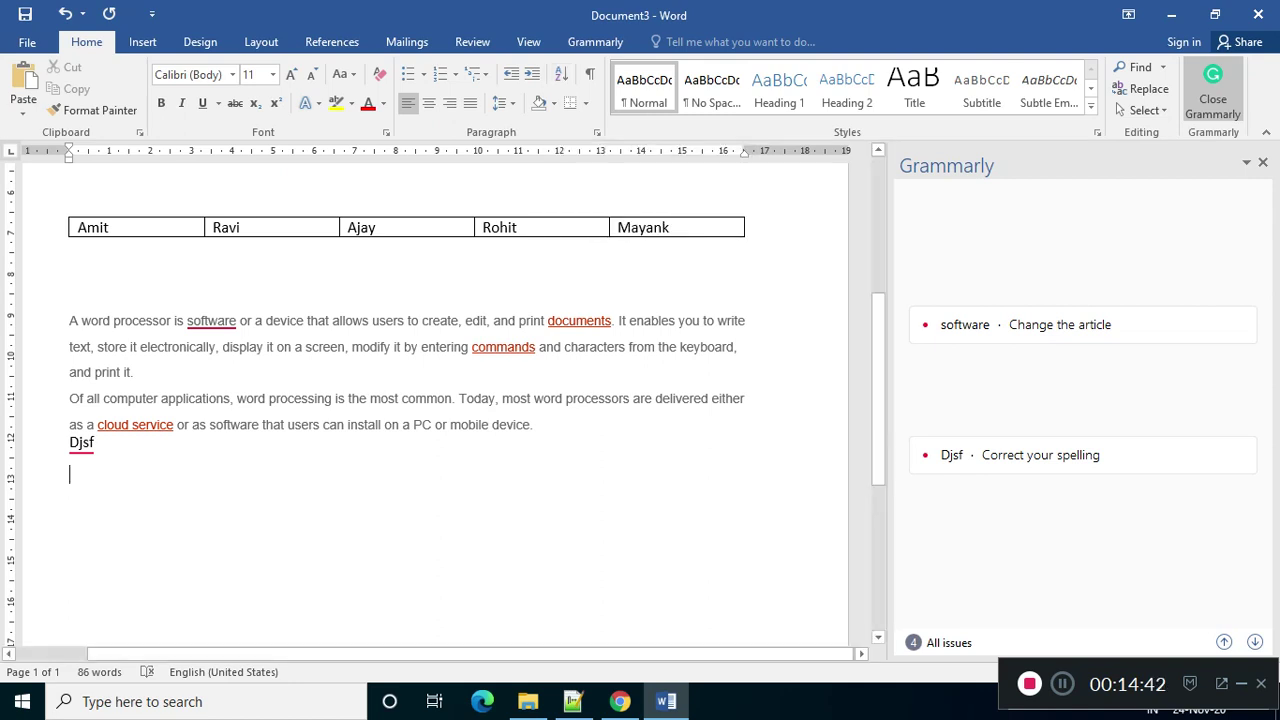
text(amit)
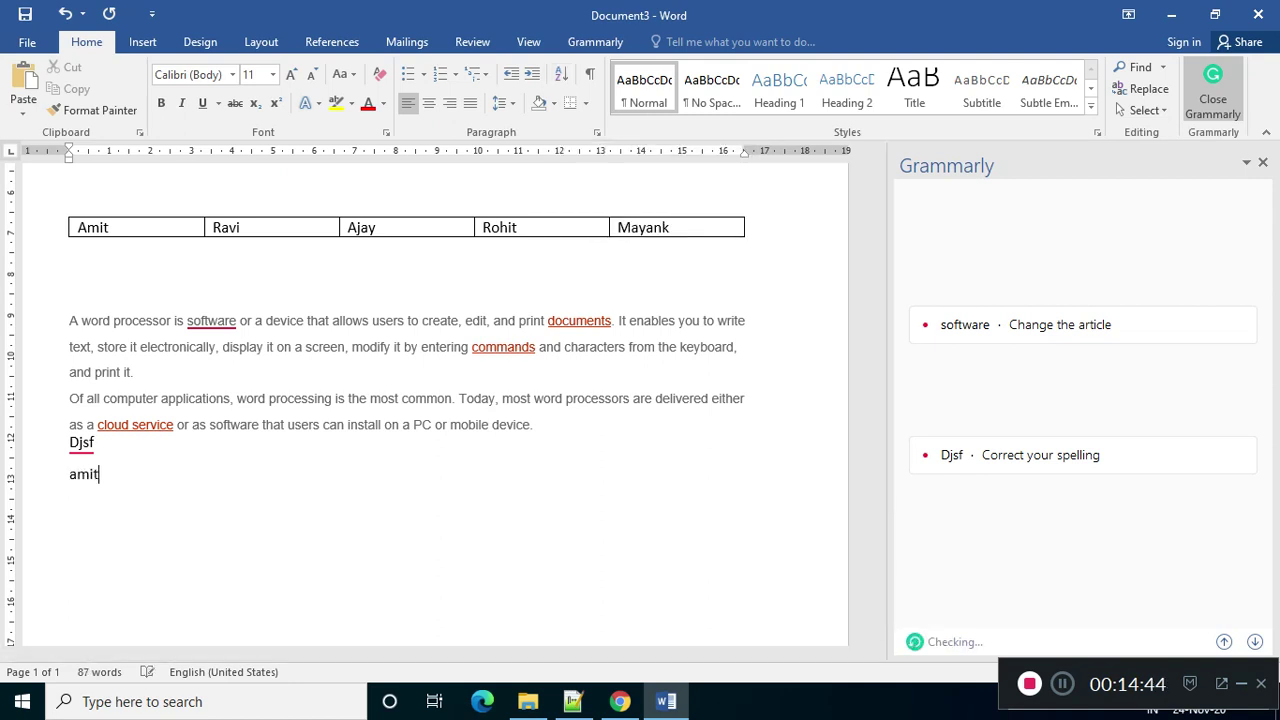
key(Return)
text(rab)
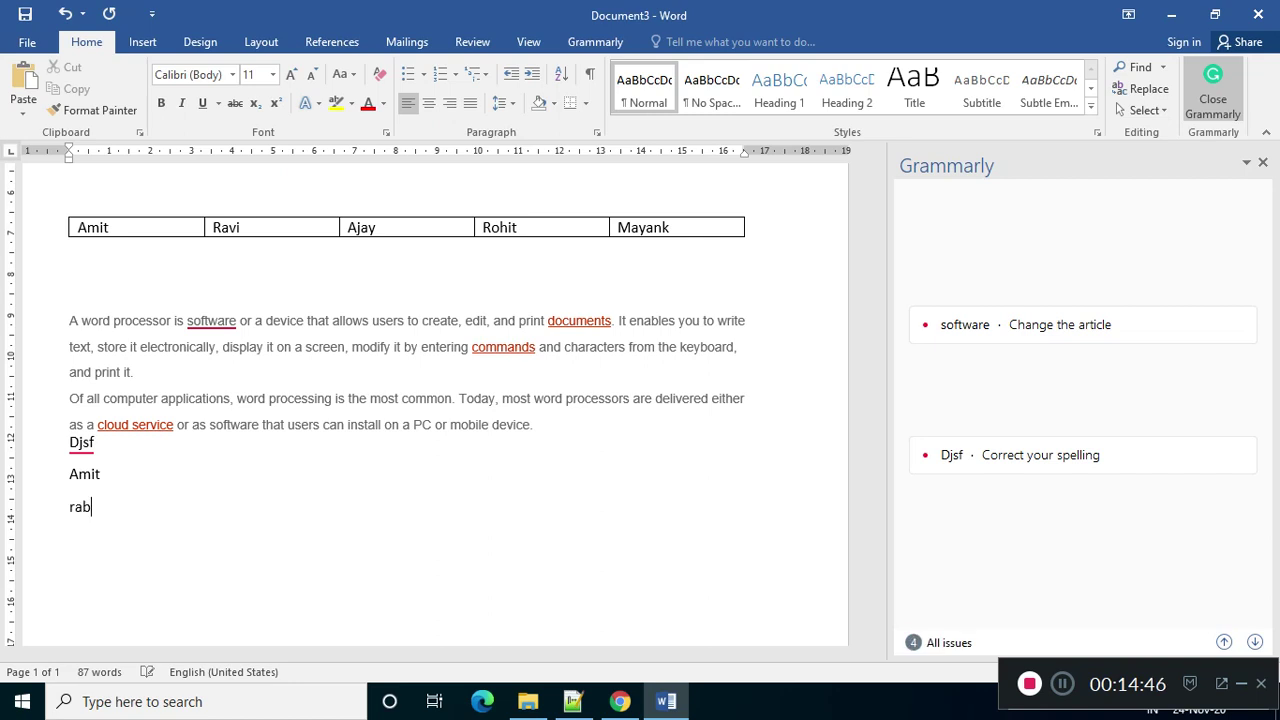
key(BackSpace)
text(vi)
key(Return)
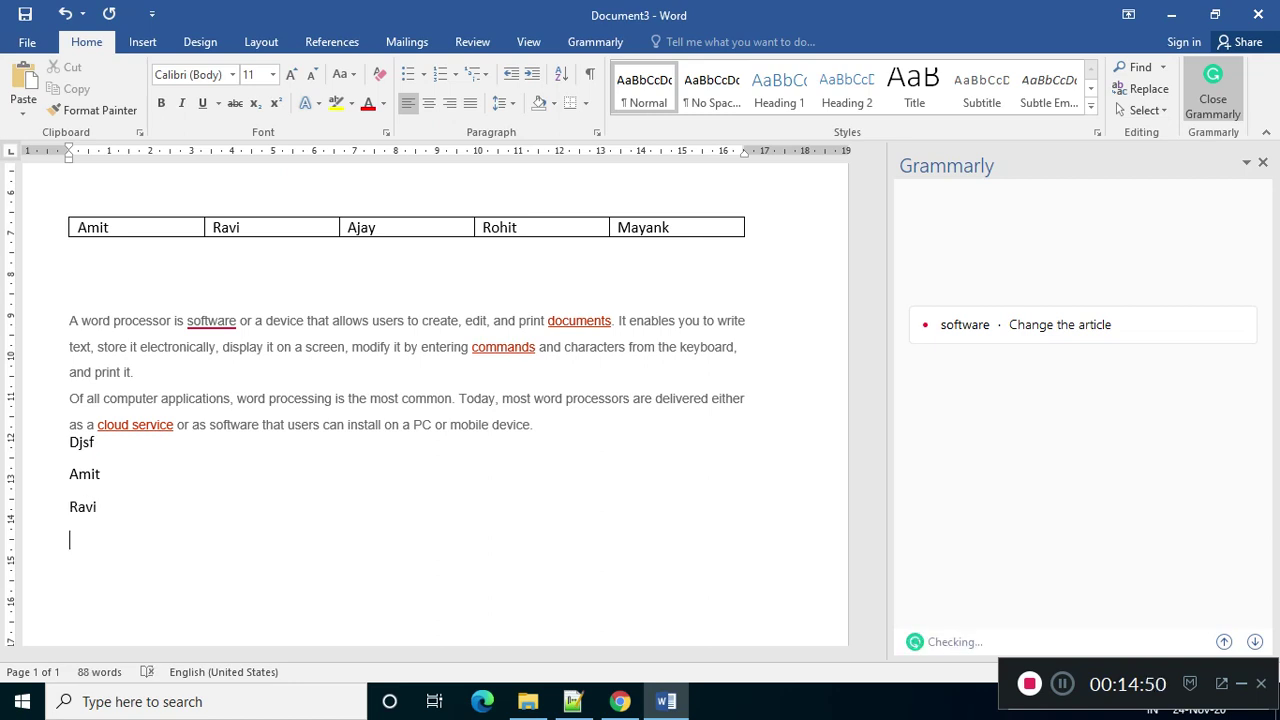
text(p)
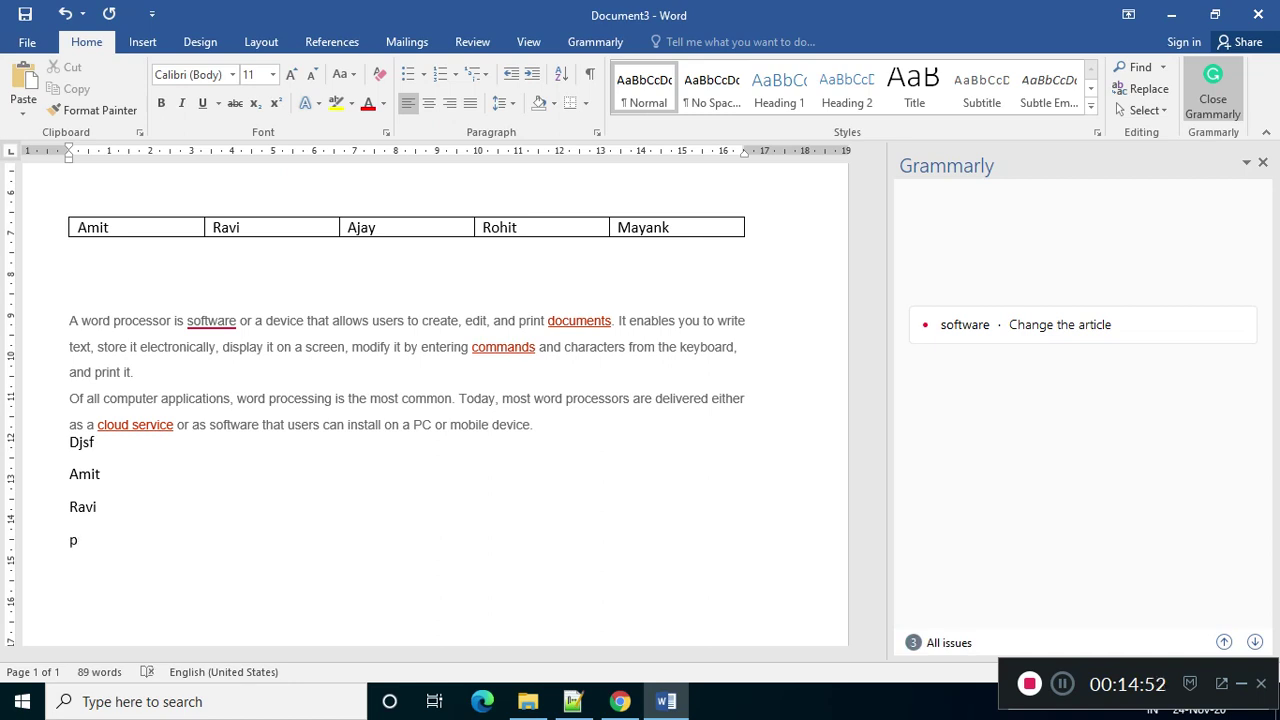
text(ooja)
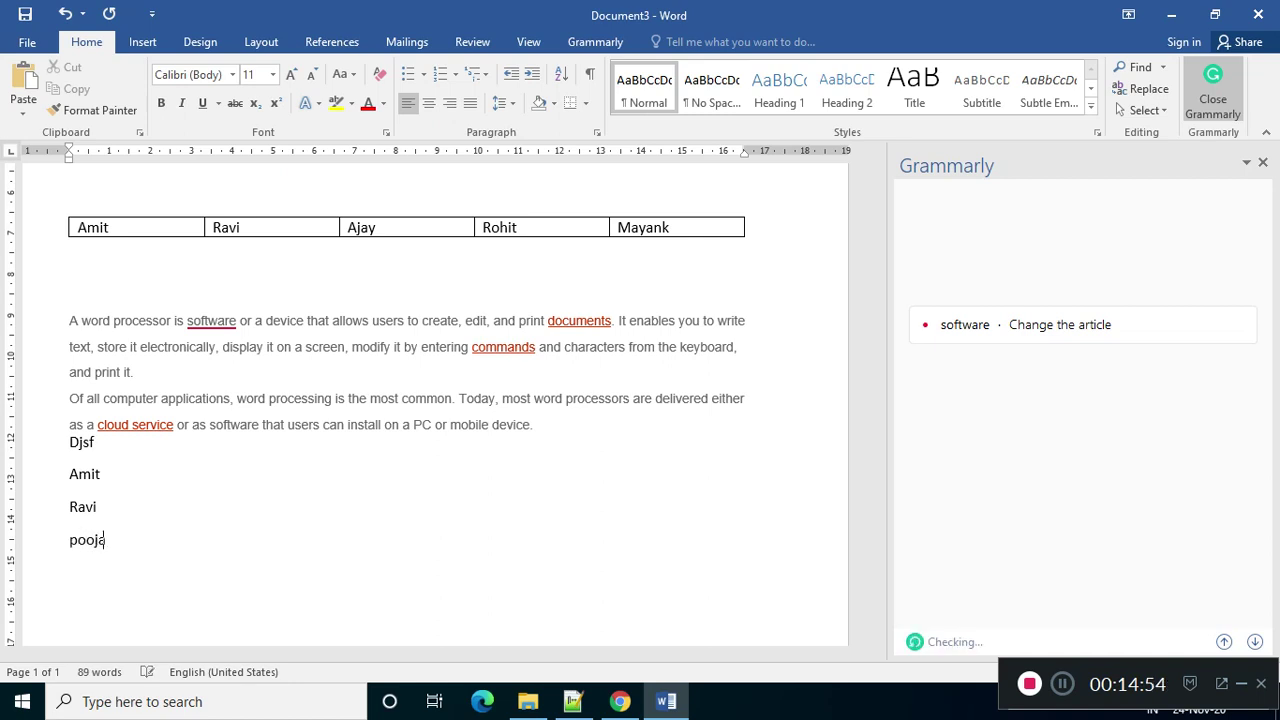
key(Return)
text(r)
key(BackSpace)
text(manan)
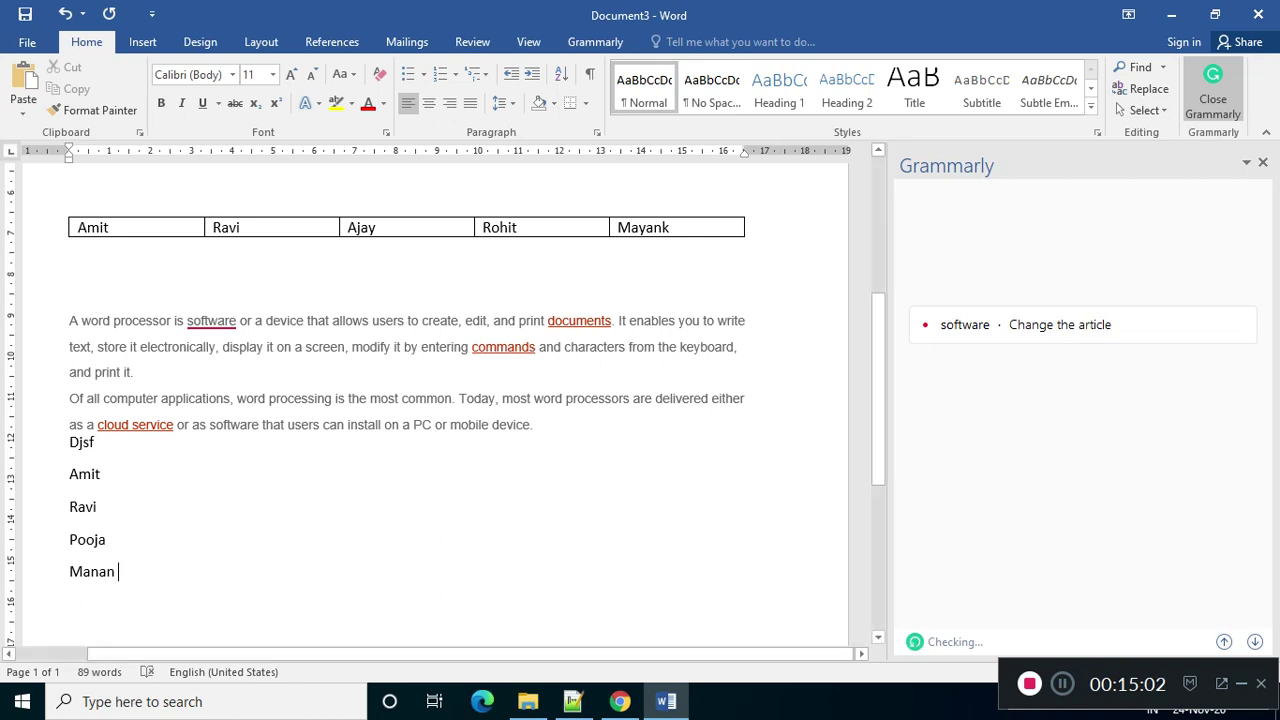
Step: Sort the four listed names by paragraphs as text in ascending order, with no header row
key(ctrl+shift+Up)
key(ctrl+shift+Up)
key(ctrl+shift+Up)
key(ctrl+shift+Up)
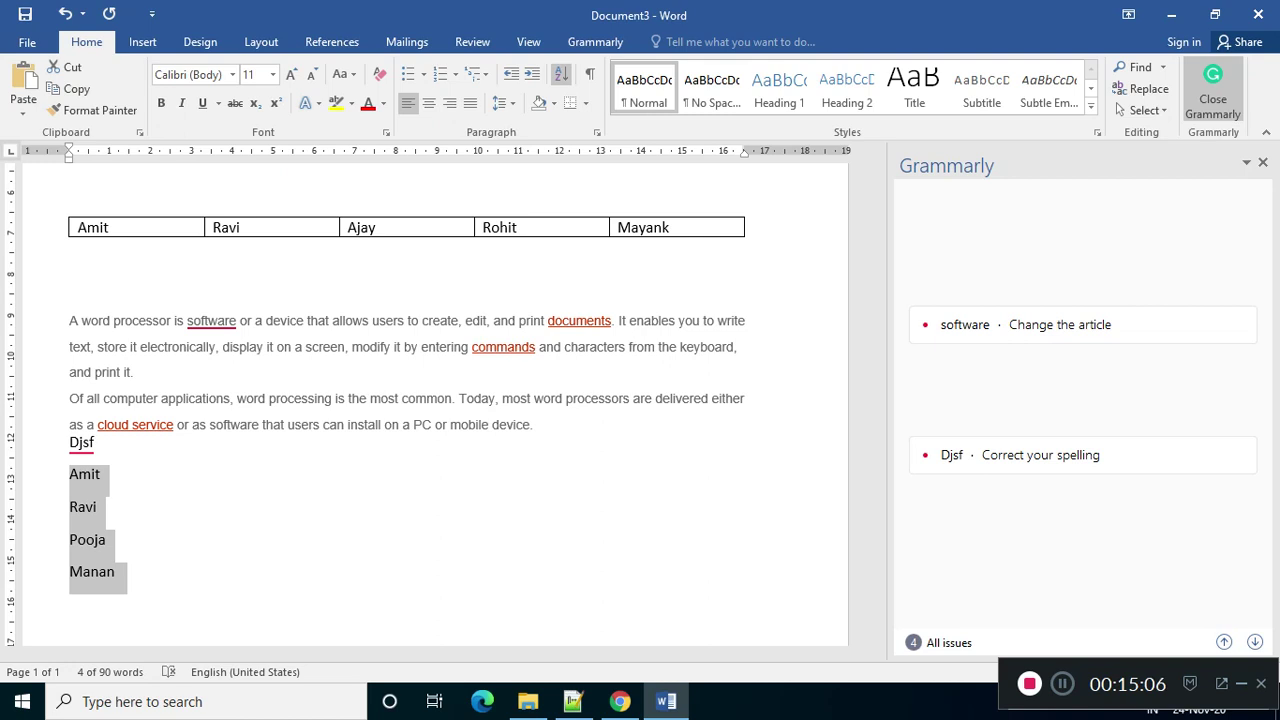
click(561, 73)
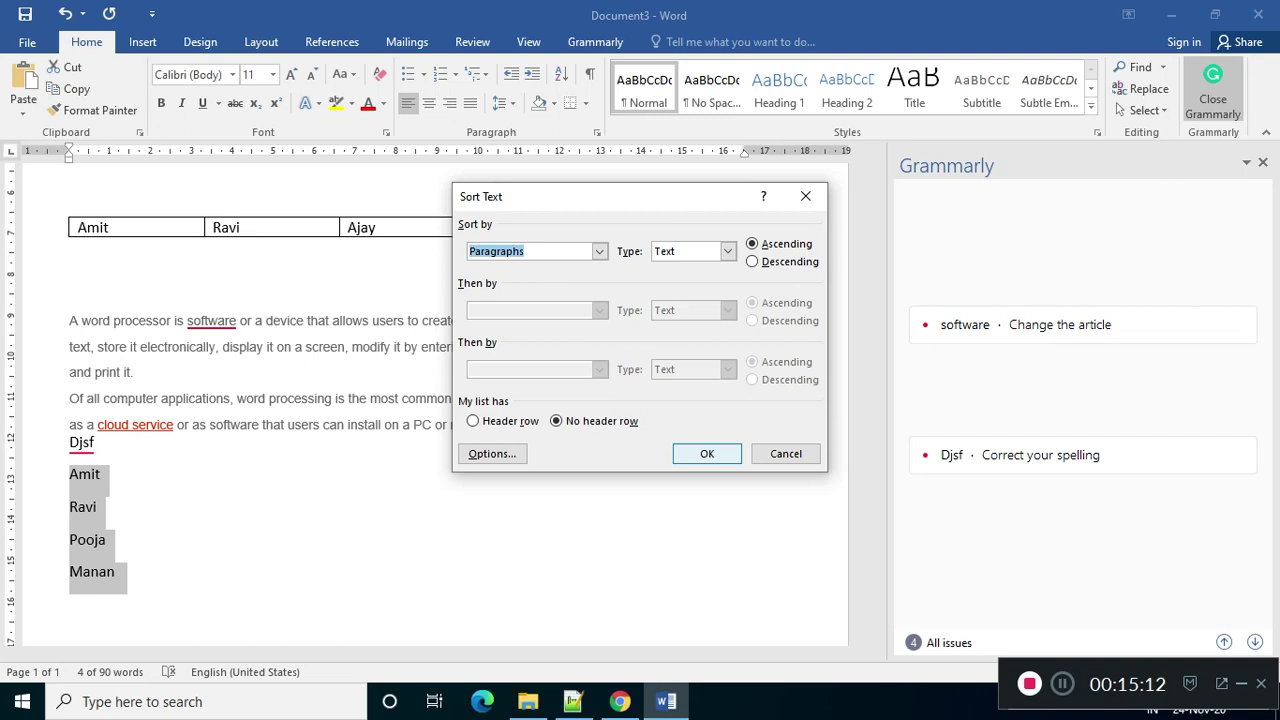
key(Return)
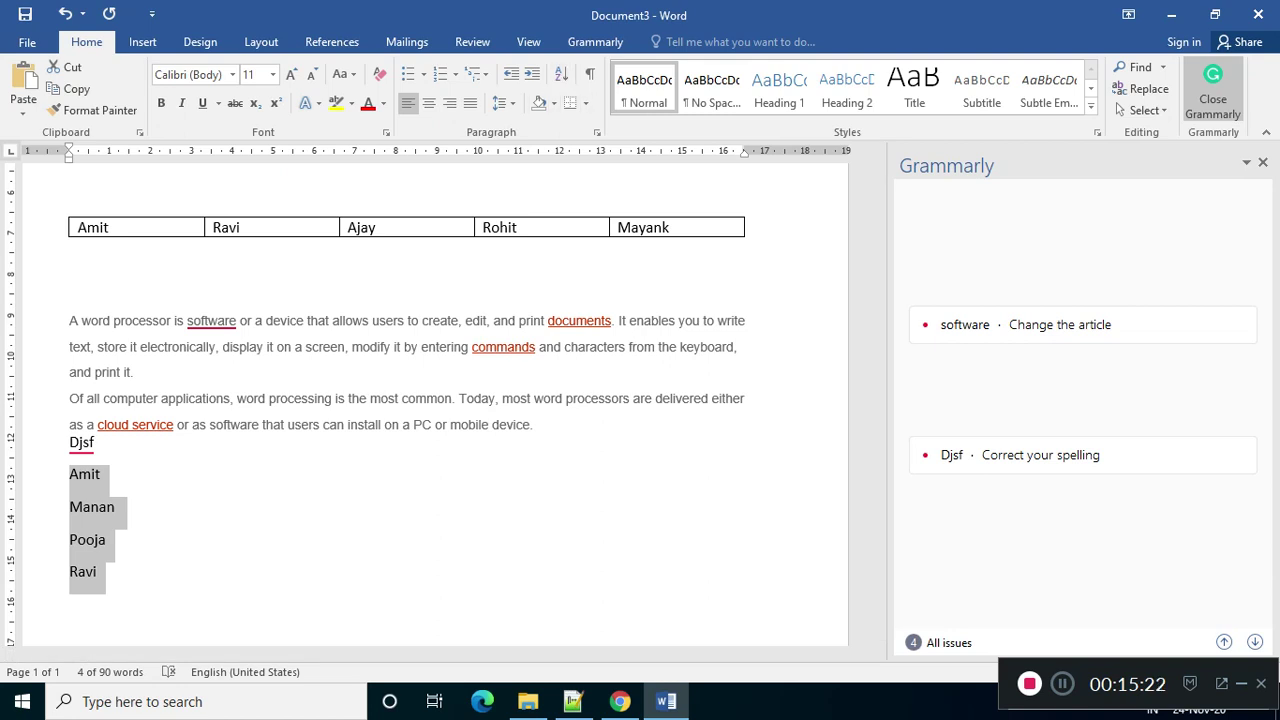
Step: Sort the four listed names by paragraphs as text in descending order
click(561, 74)
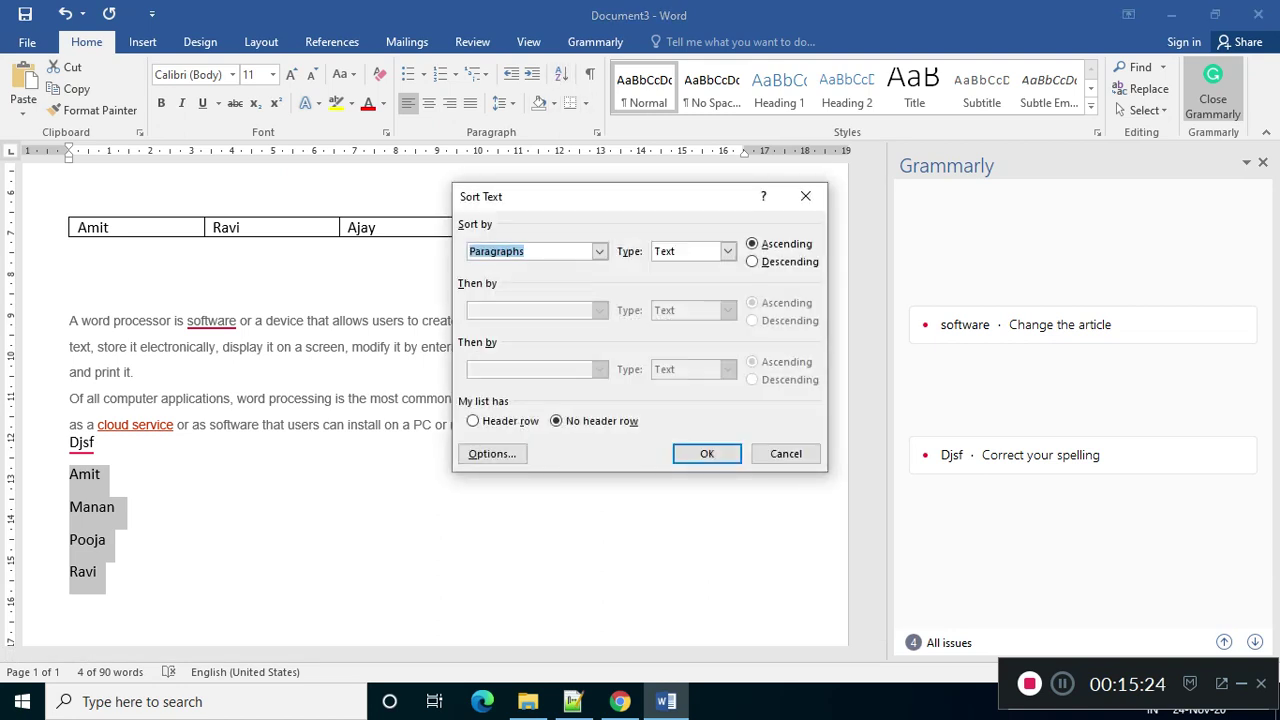
key(alt+d)
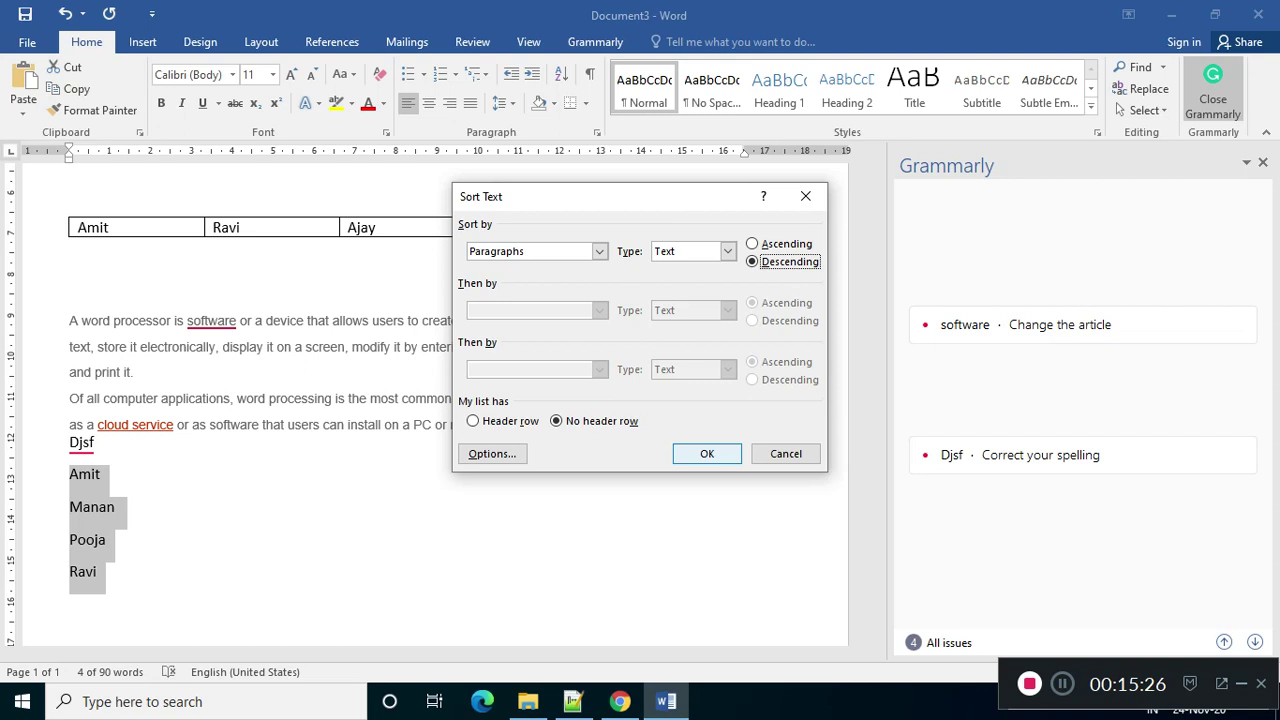
key(Return)
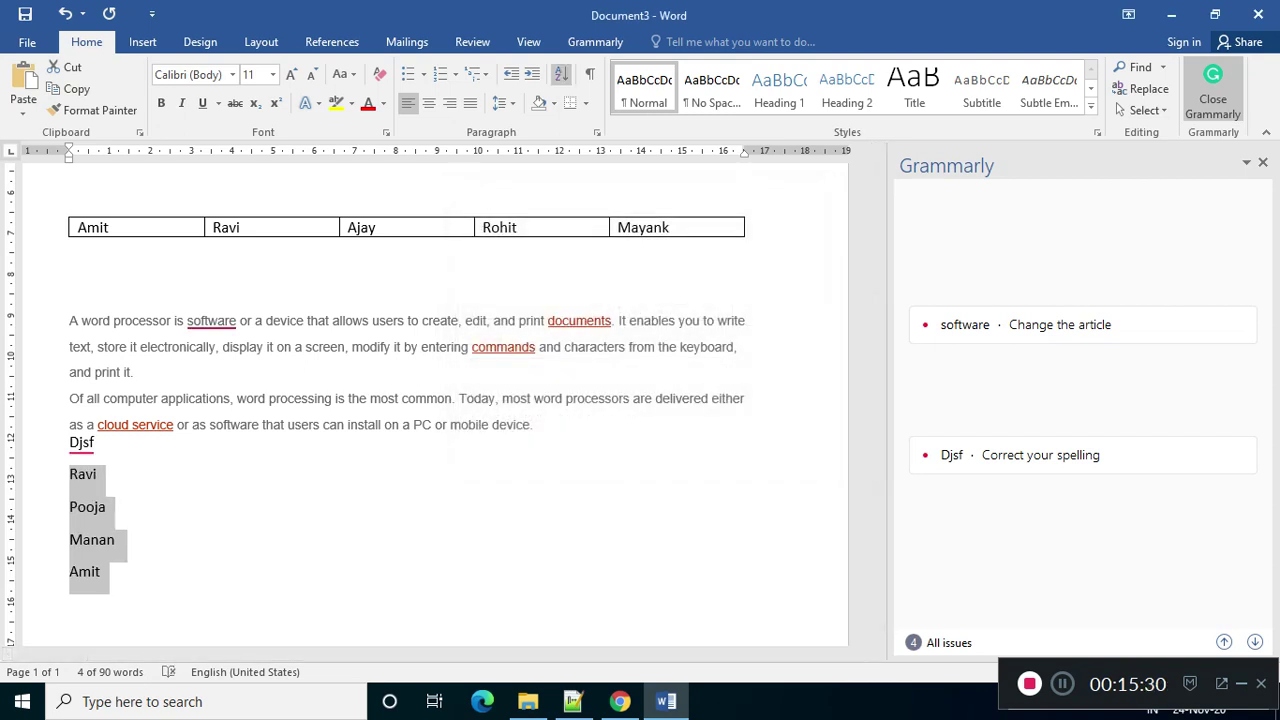
Step: Review the Sort Text settings for the list of names without sorting again, and deselect the list
click(561, 75)
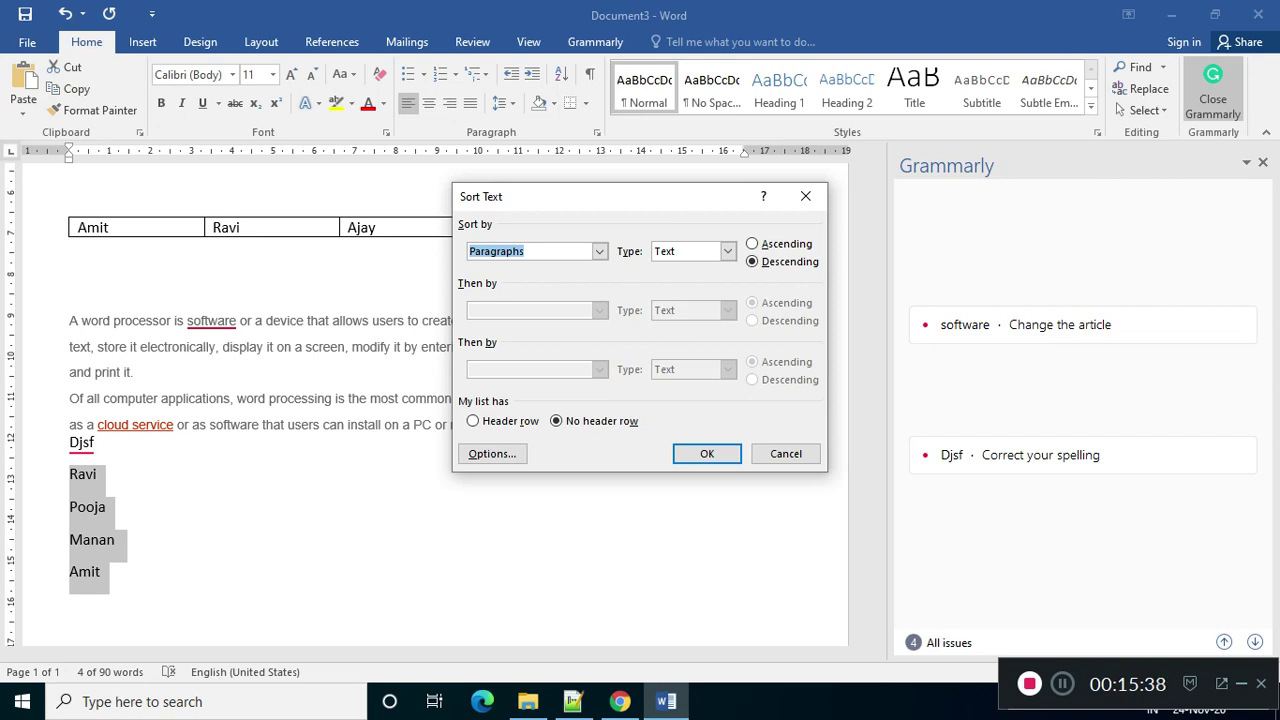
click(785, 453)
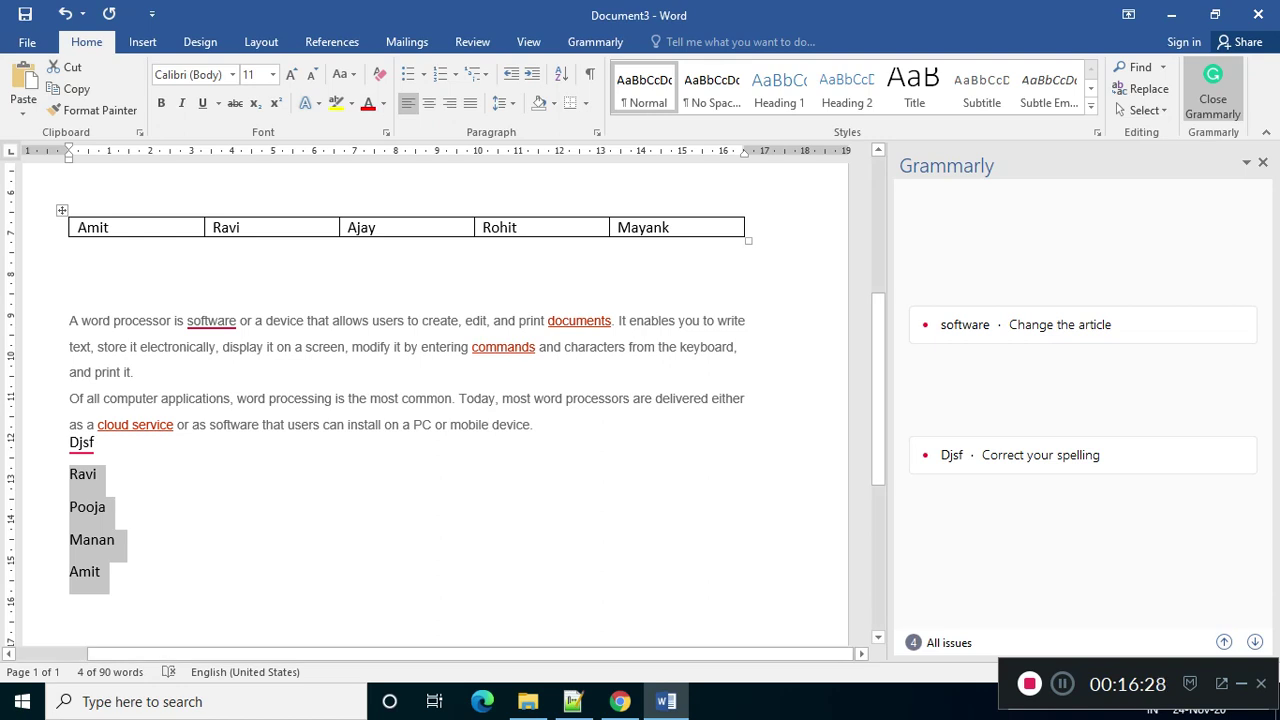
click(226, 442)
Step: Try centred and right alignment on the two word-processor paragraphs above the "Djsf" line, and finish with them justified
drag(534, 424, 69, 320)
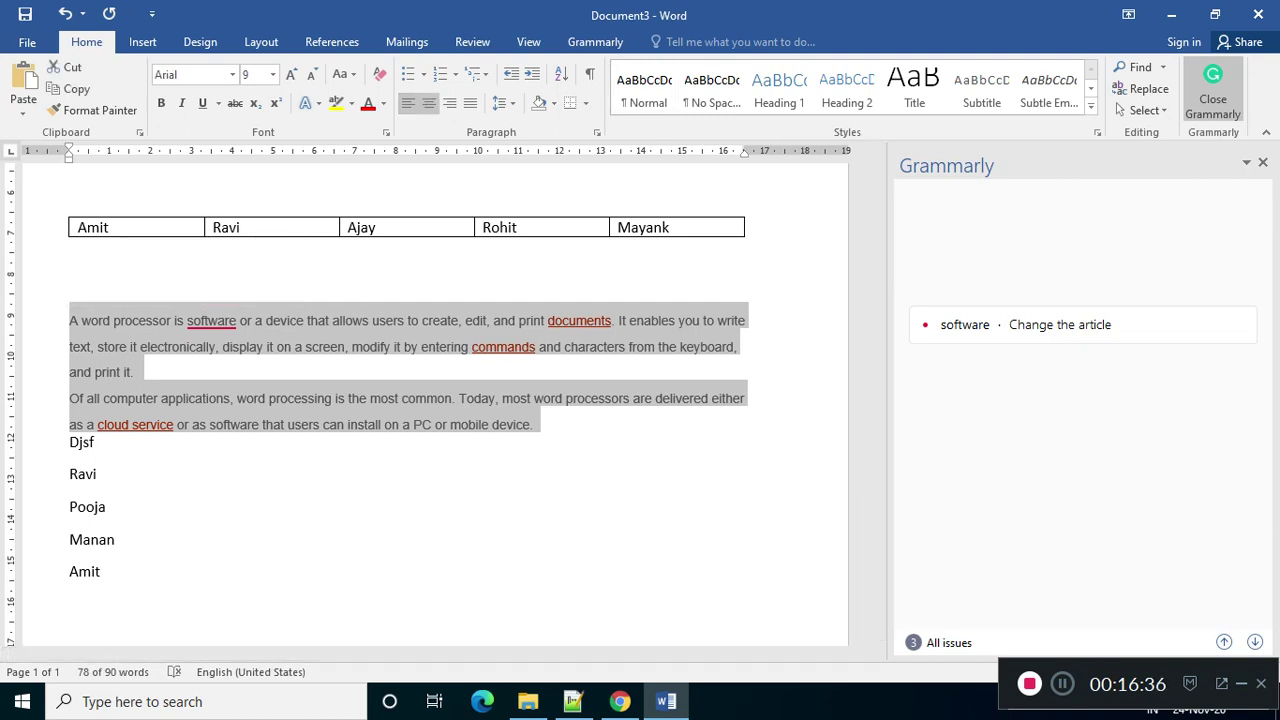
click(428, 103)
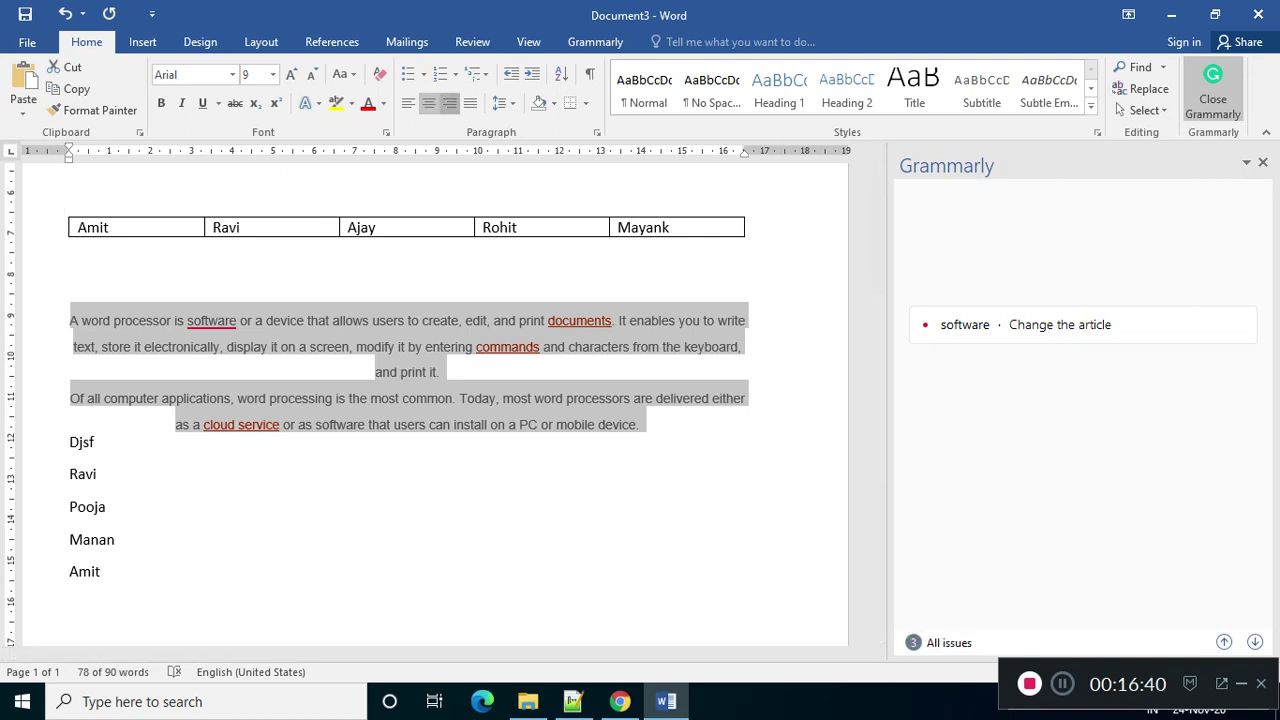
click(449, 103)
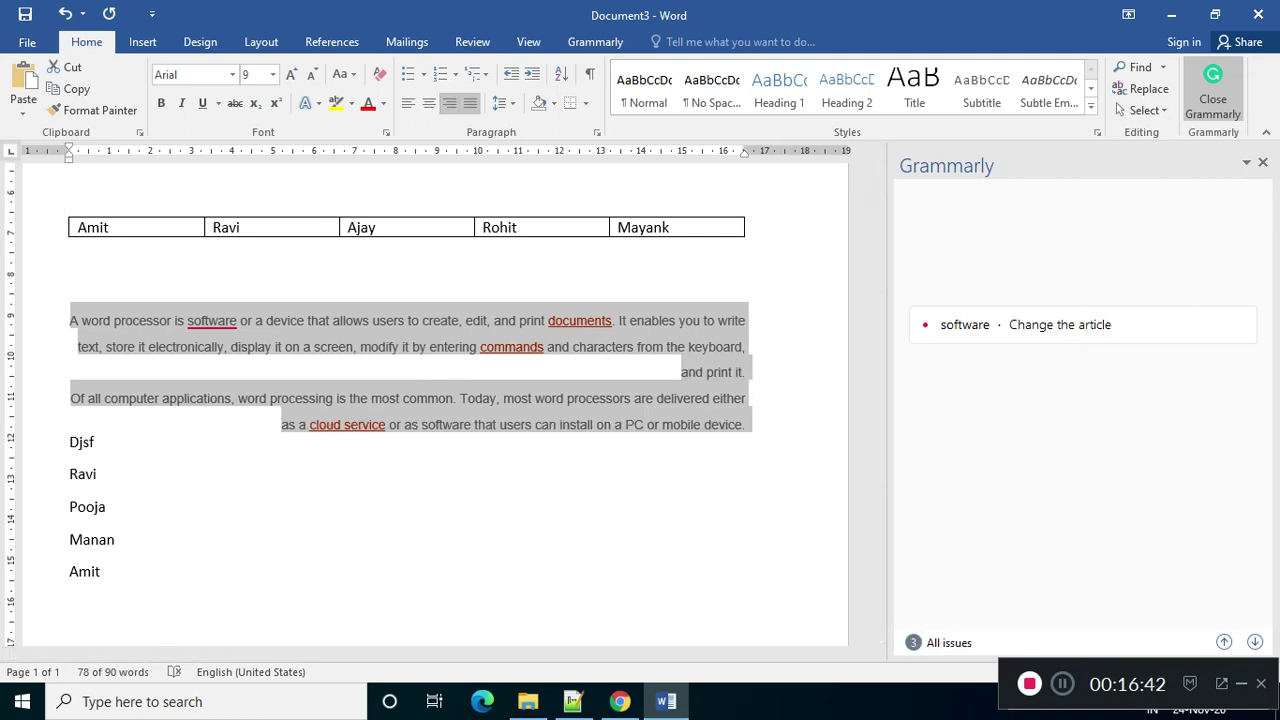
click(470, 103)
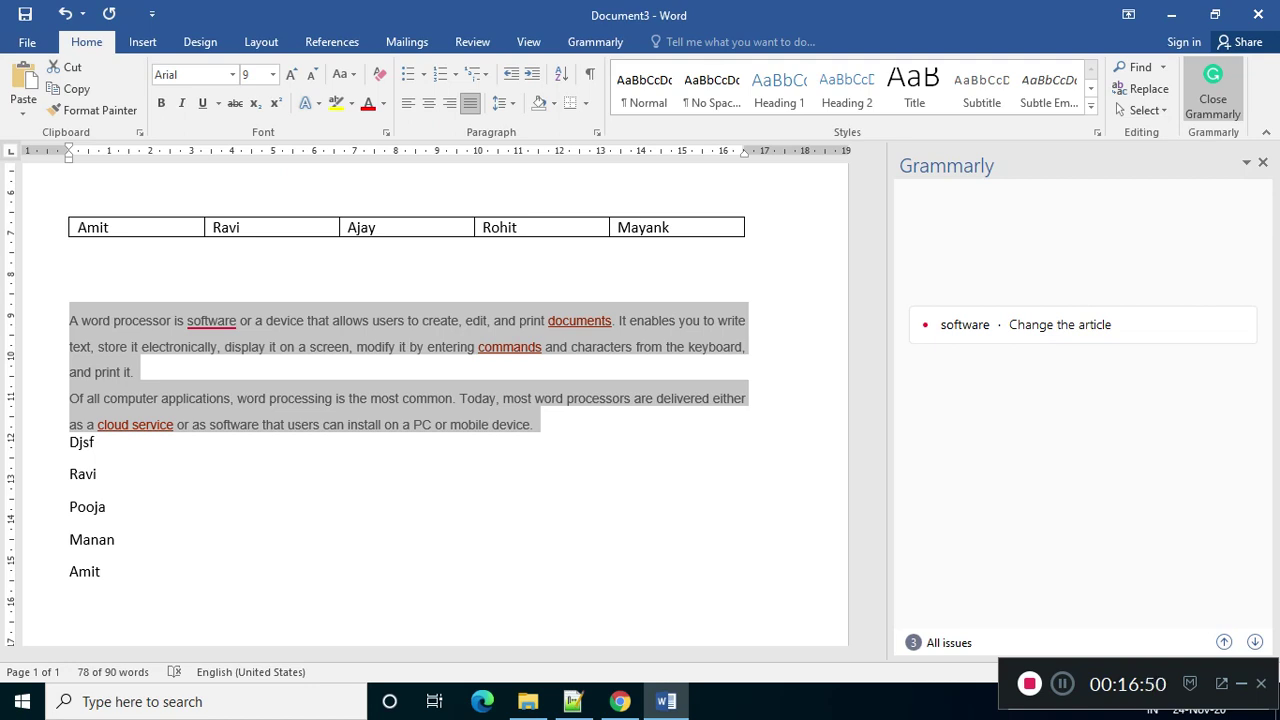
Step: Examine the line spacing choices, the bullet library and the Define New Bullet settings without applying any of them
click(500, 103)
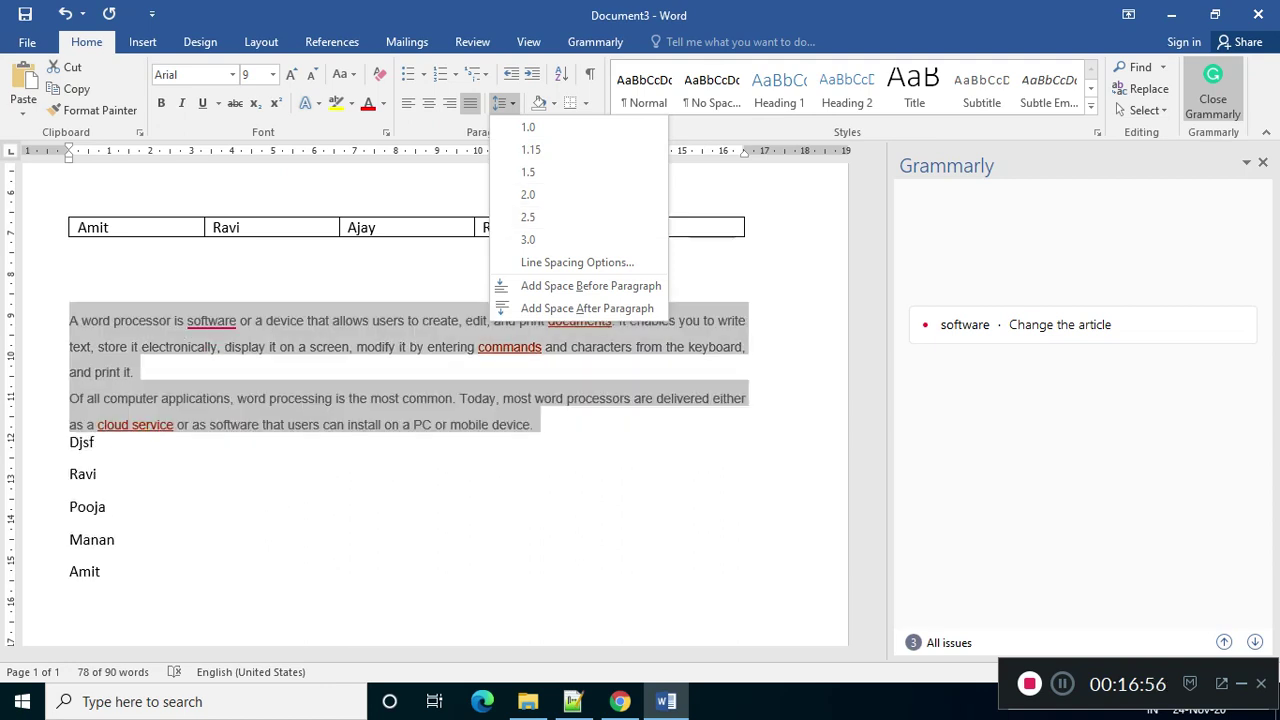
key(Escape)
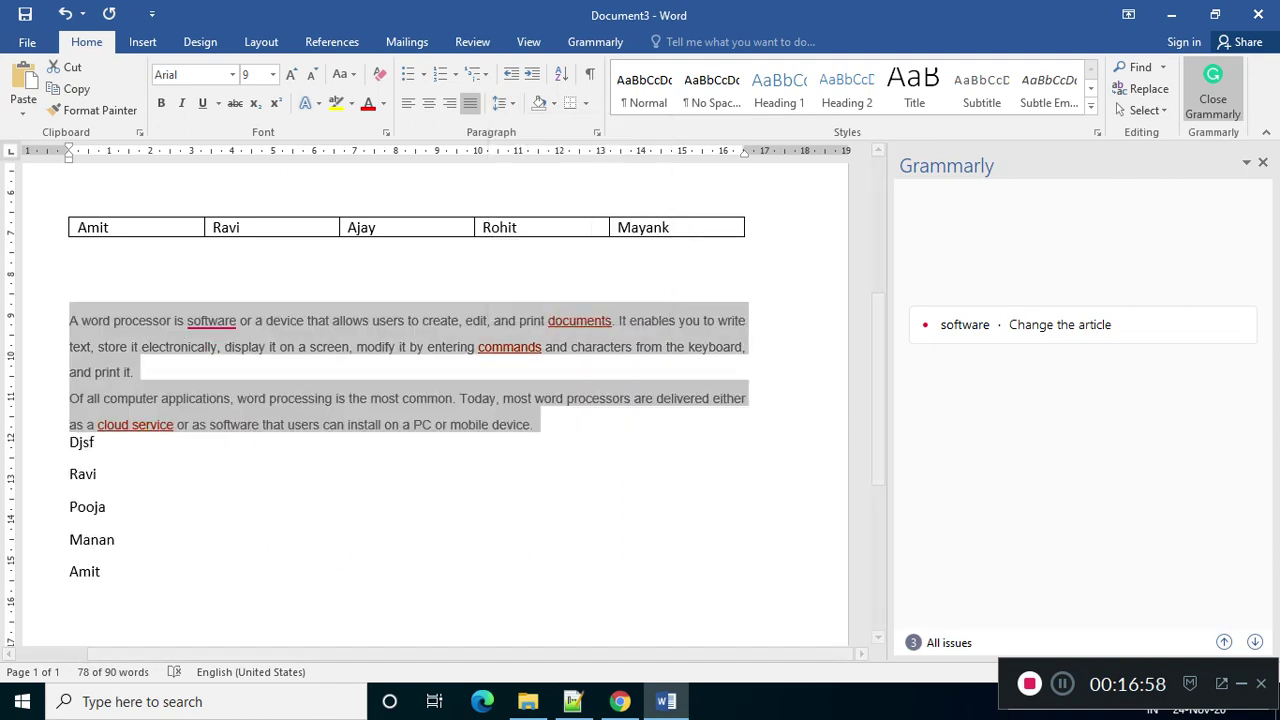
click(423, 74)
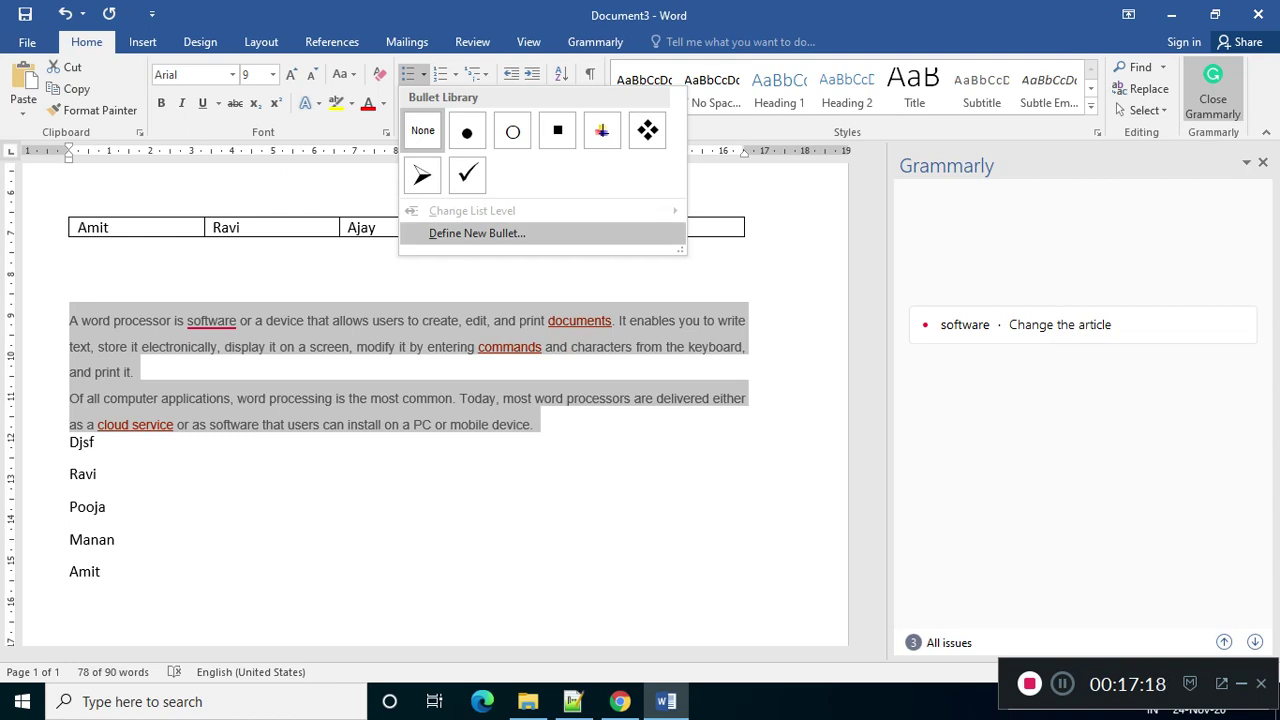
click(477, 233)
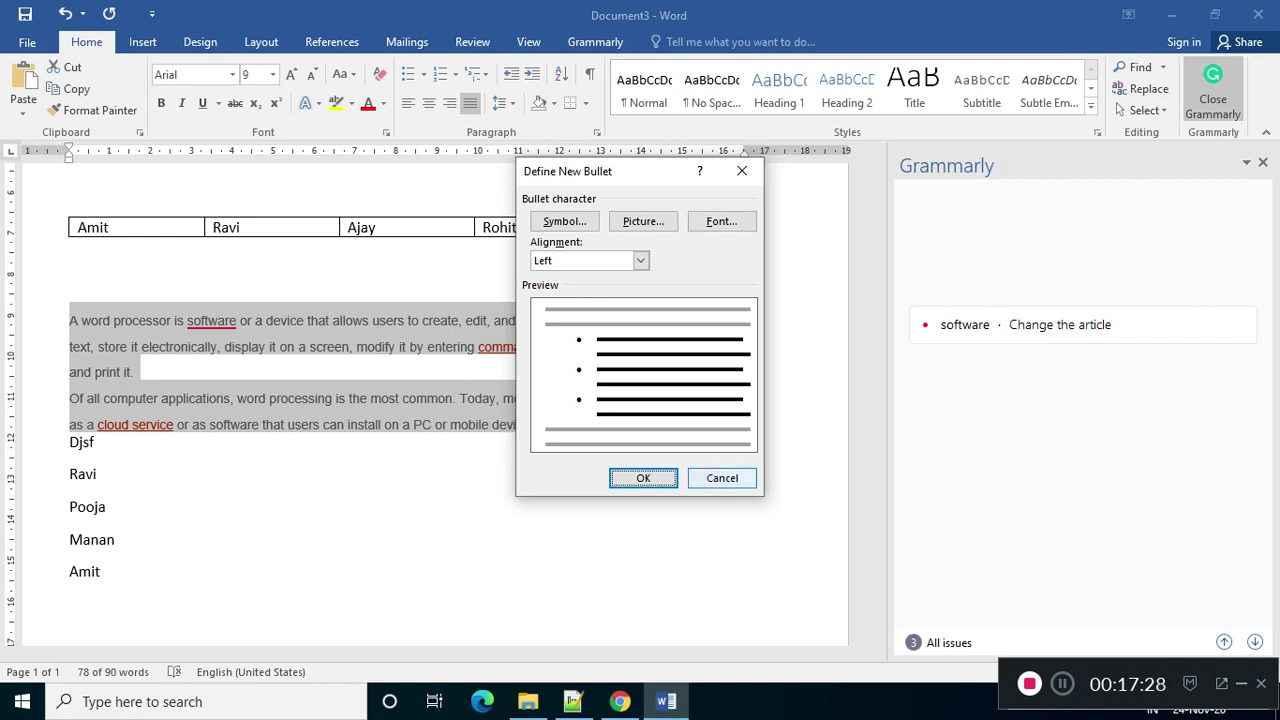
click(722, 478)
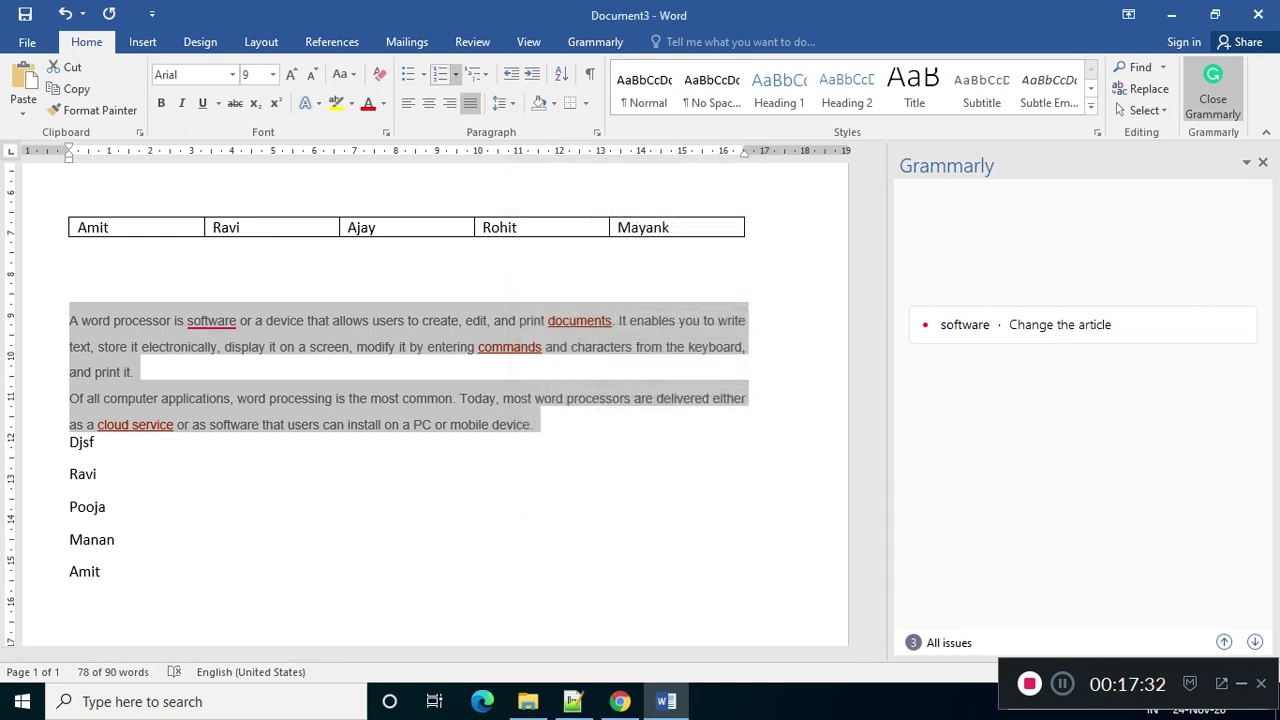
Step: Examine the numbering library and the number styles offered for defining a new number format, without applying one
click(455, 74)
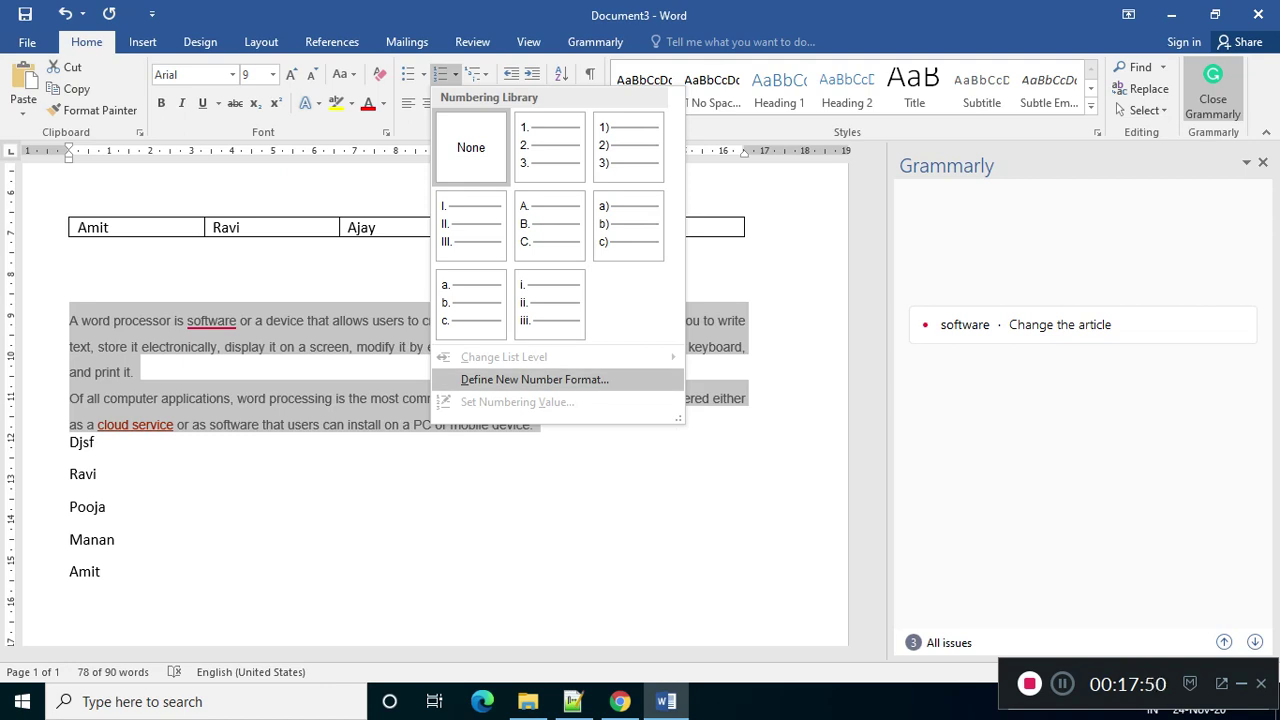
click(534, 379)
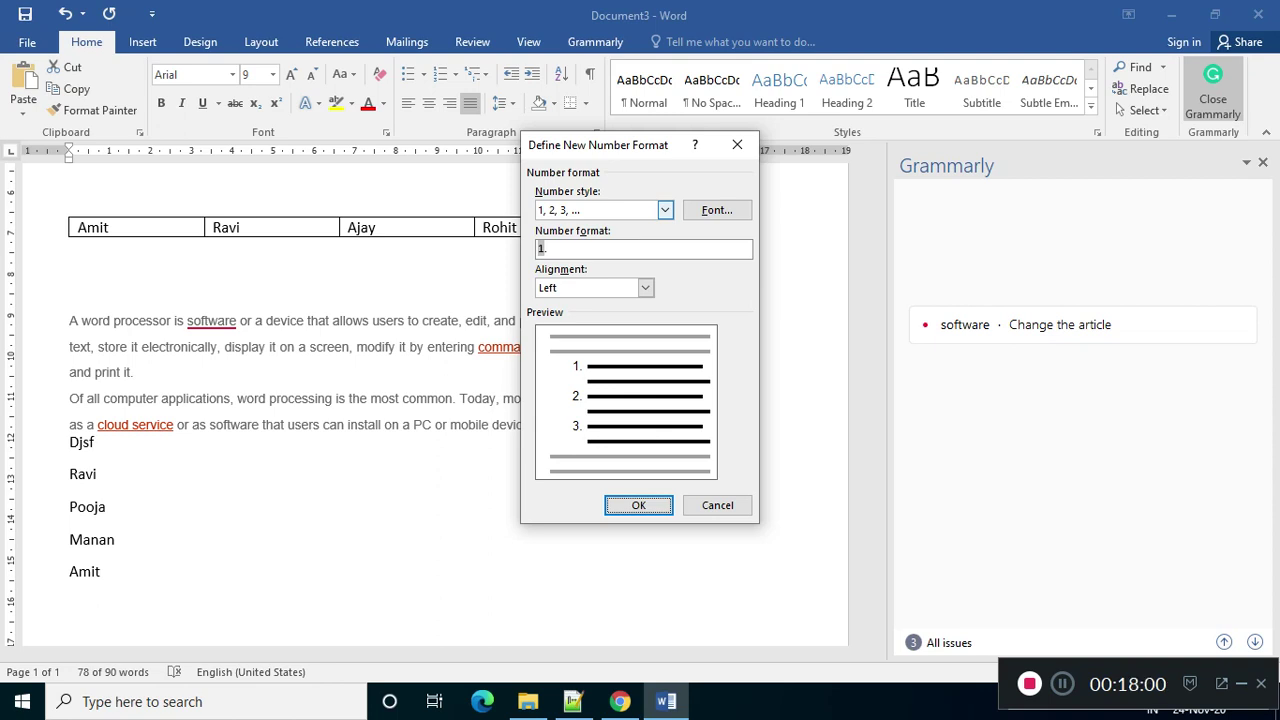
click(665, 209)
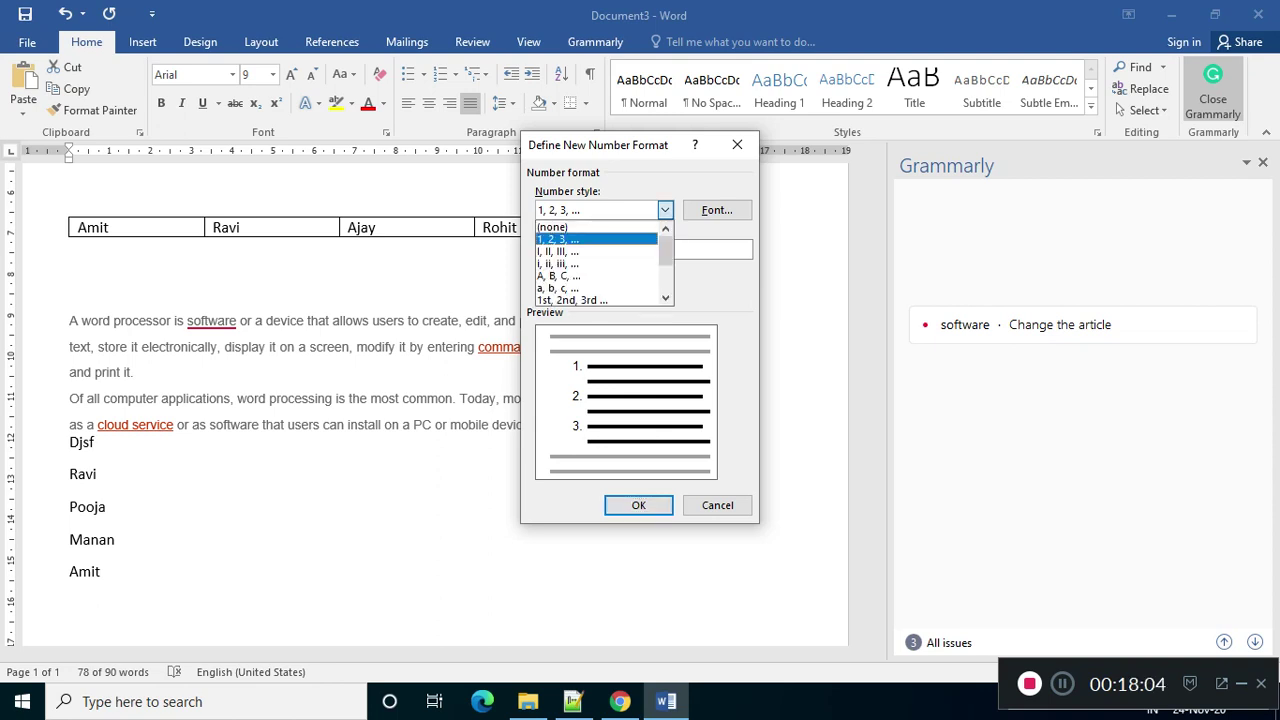
click(665, 210)
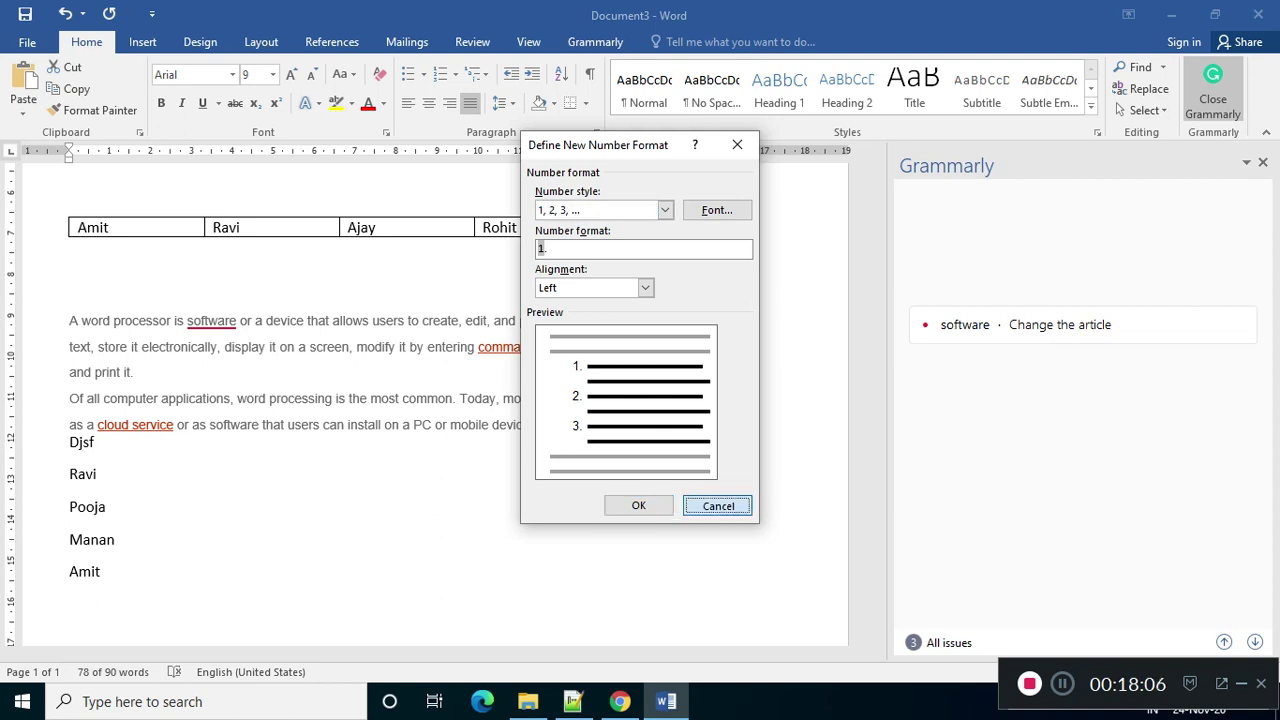
click(717, 505)
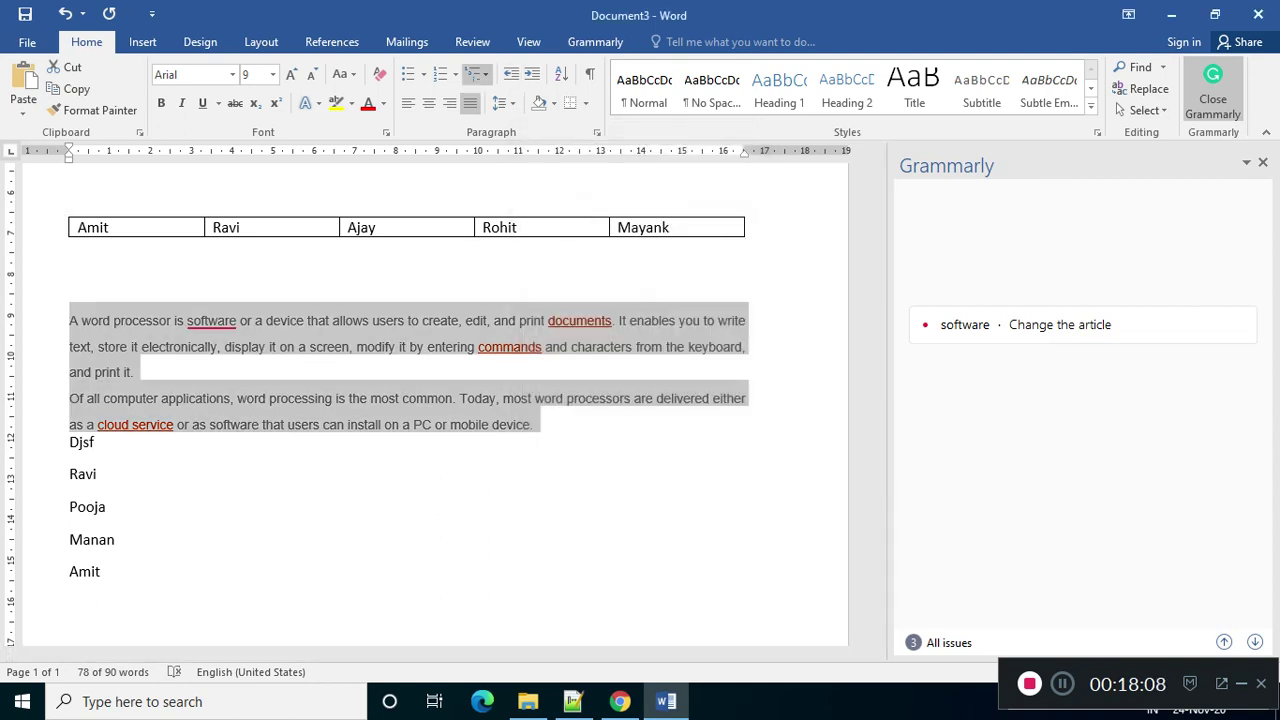
Step: Look over the multilevel list library without applying a list style to the paragraphs
click(478, 74)
mouse_move(581, 269)
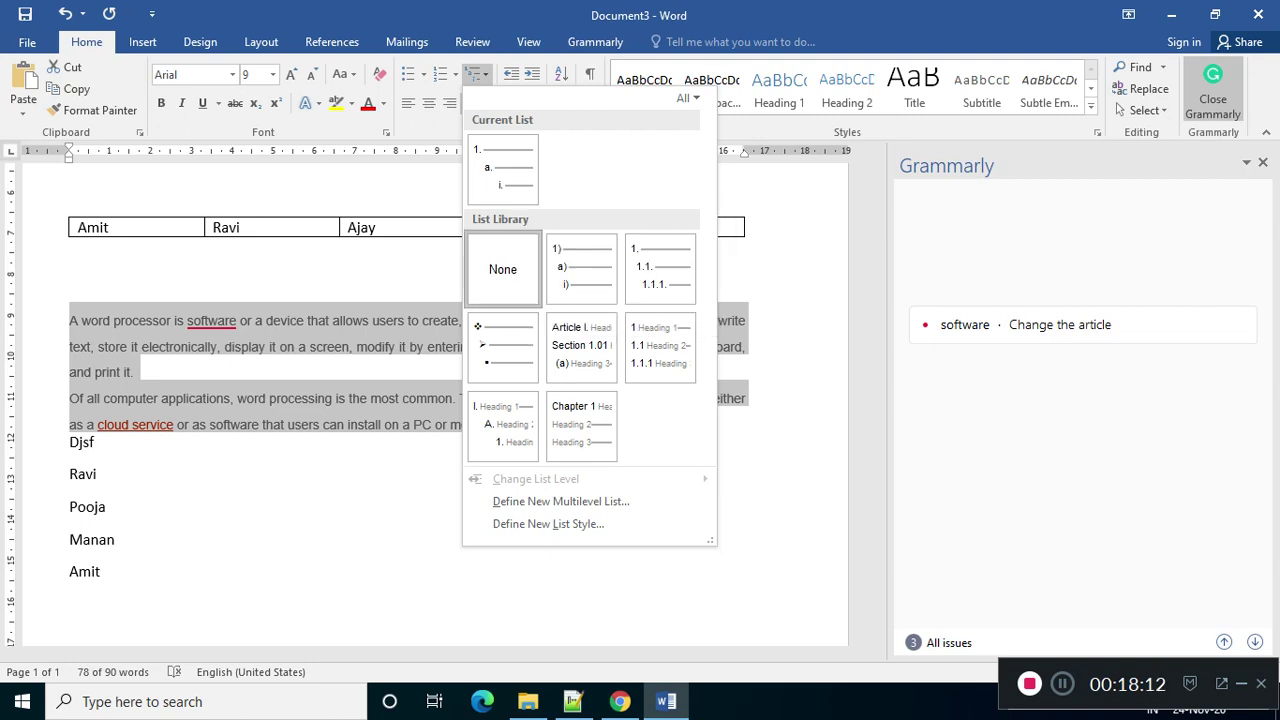
mouse_move(581, 426)
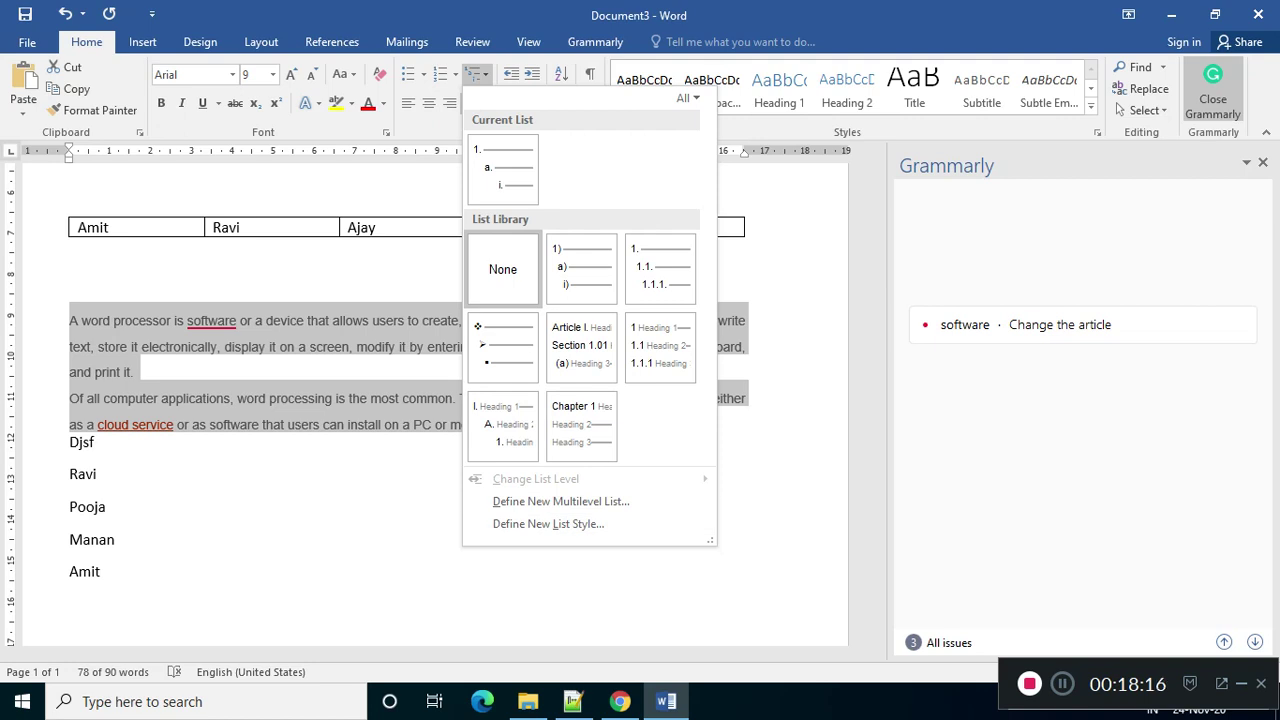
key(Escape)
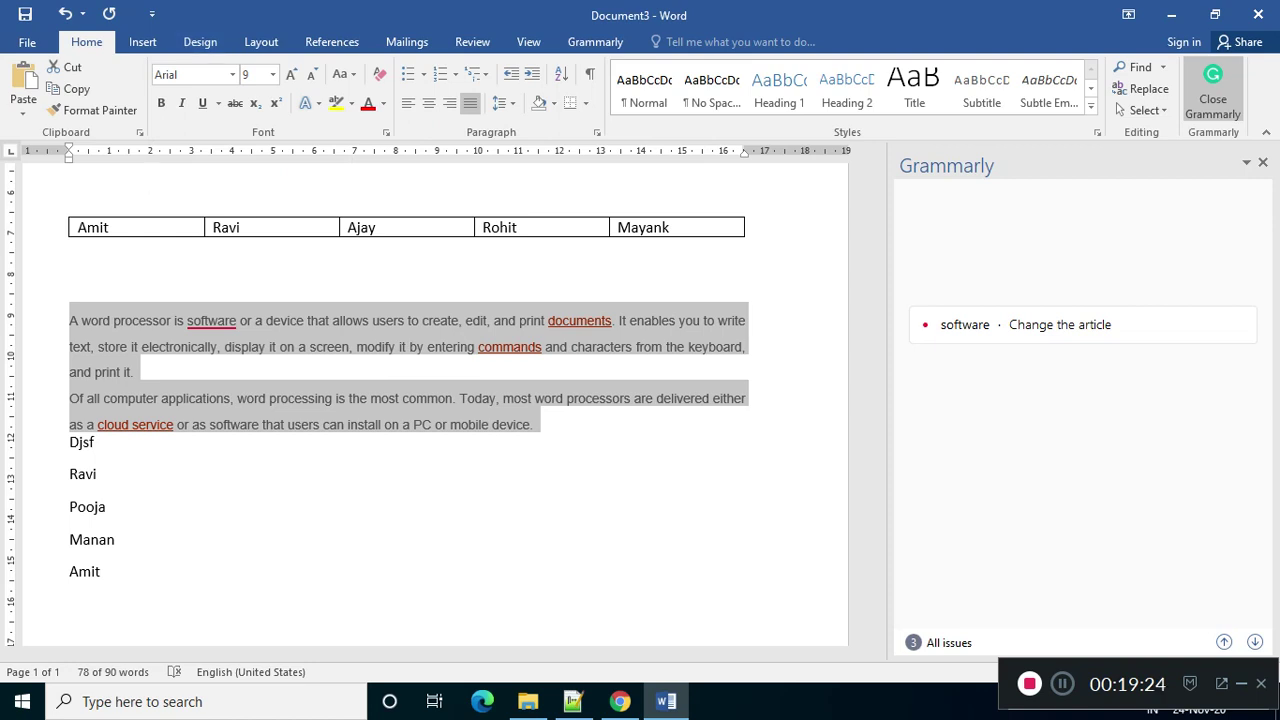
click(142, 41)
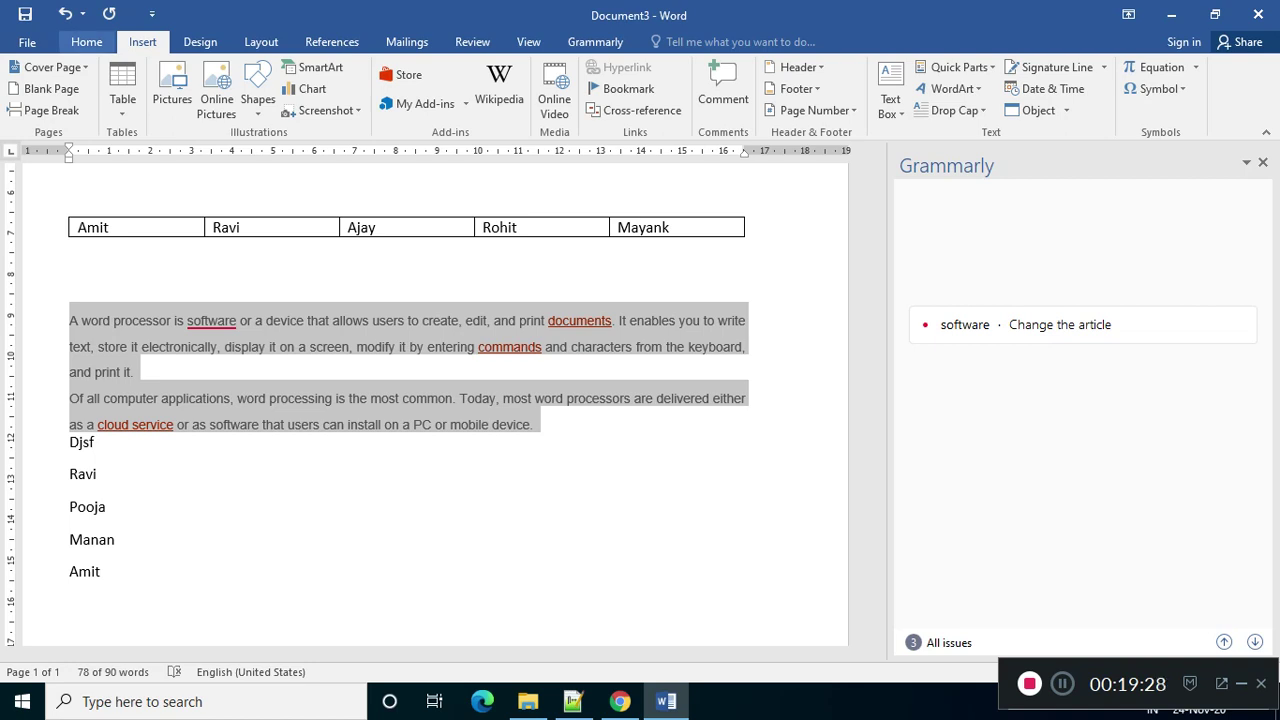
click(87, 41)
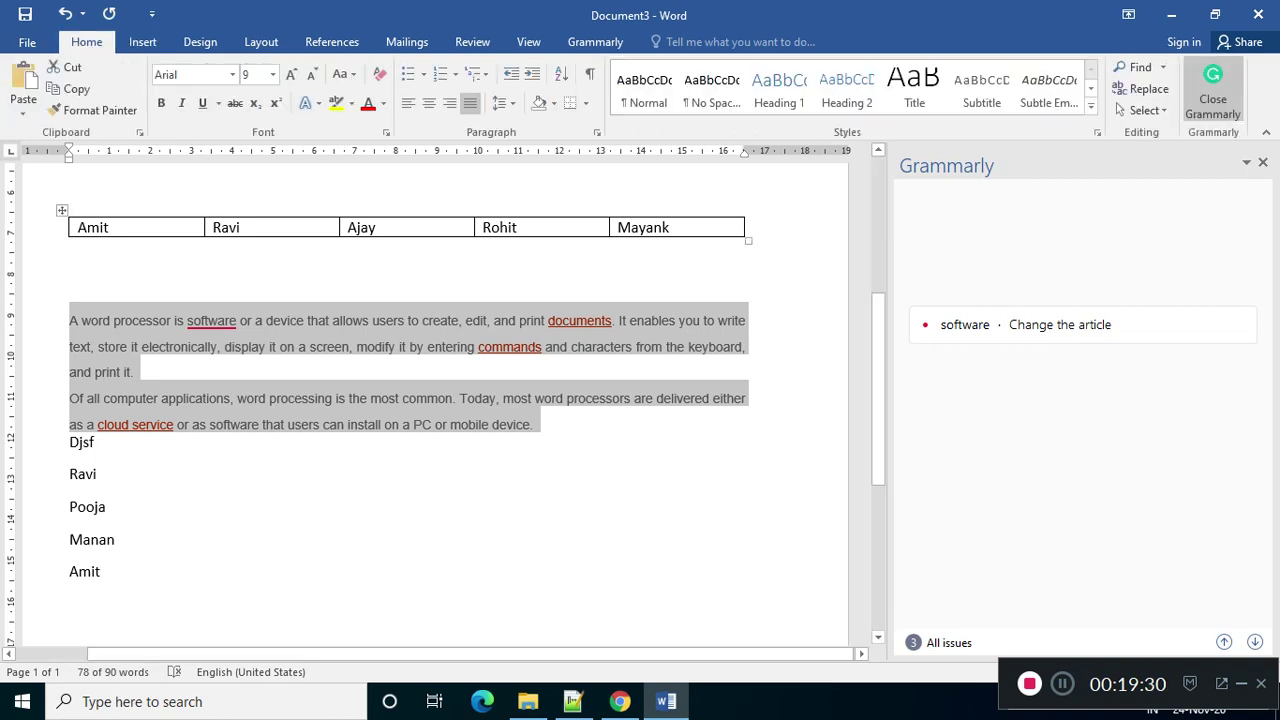